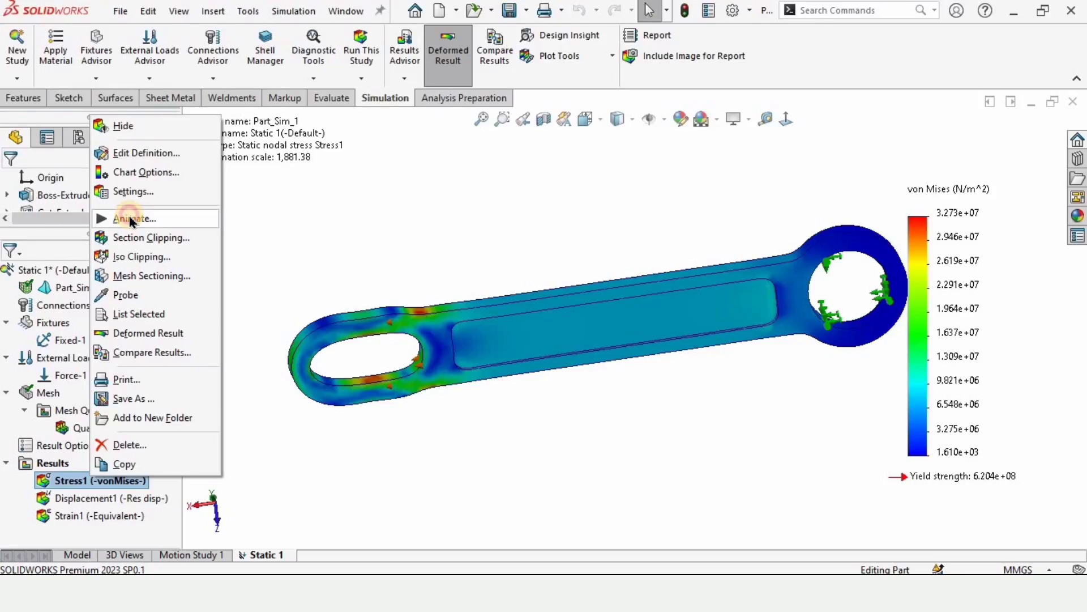
# Animate the von Mises stress plot at a speed of 57 and examine the deformation around the loaded hole.
pyautogui.click(130, 219)
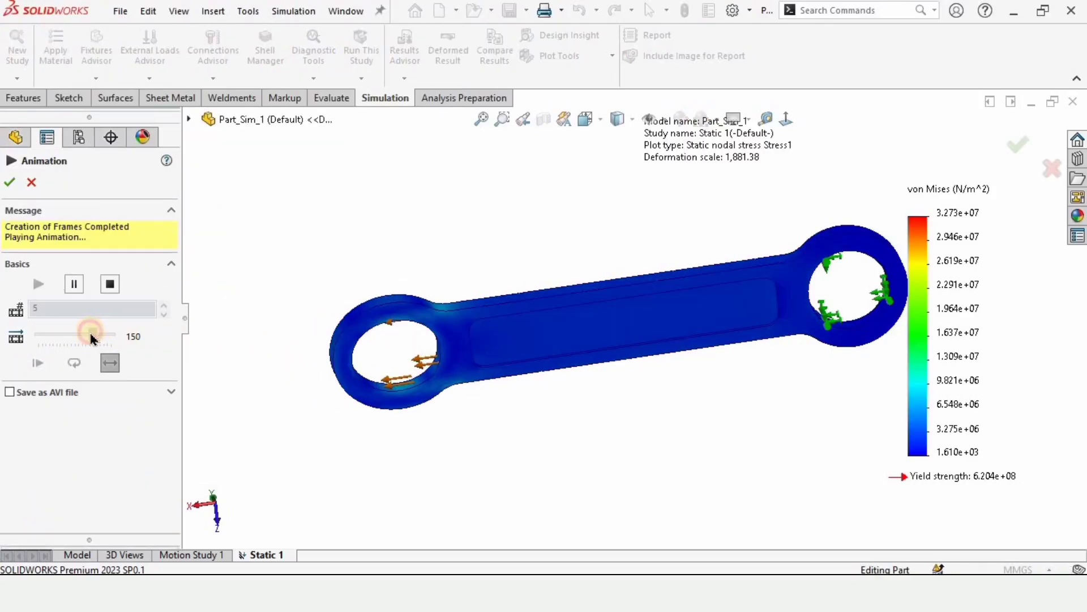
pyautogui.moveTo(91, 336); pyautogui.dragTo(60, 335)
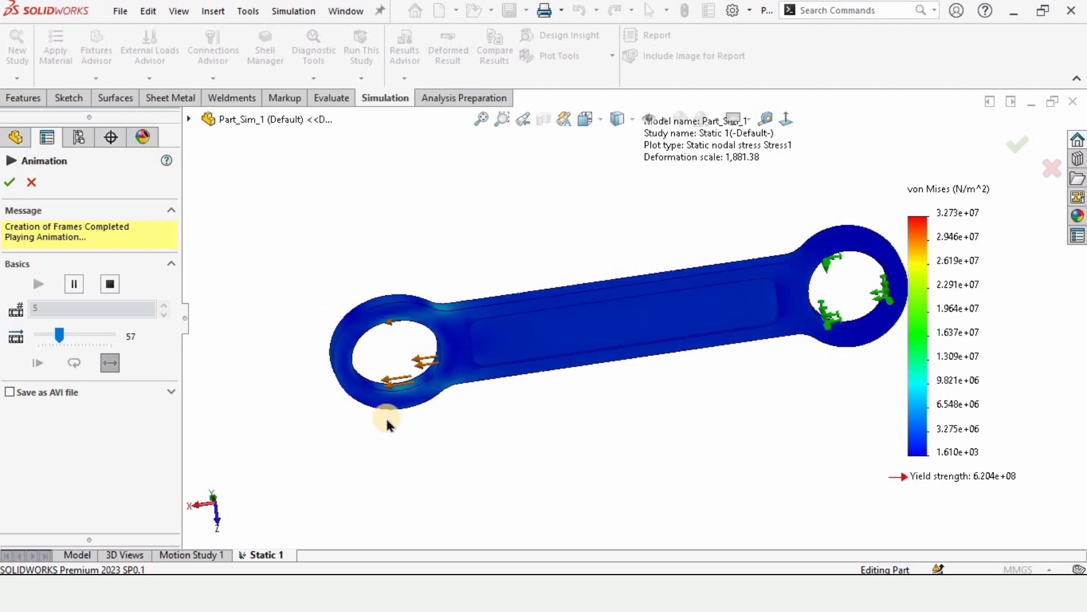
pyautogui.moveTo(386, 423); pyautogui.dragTo(418, 381, button='middle')
pyautogui.scroll(-5, 618, 304)
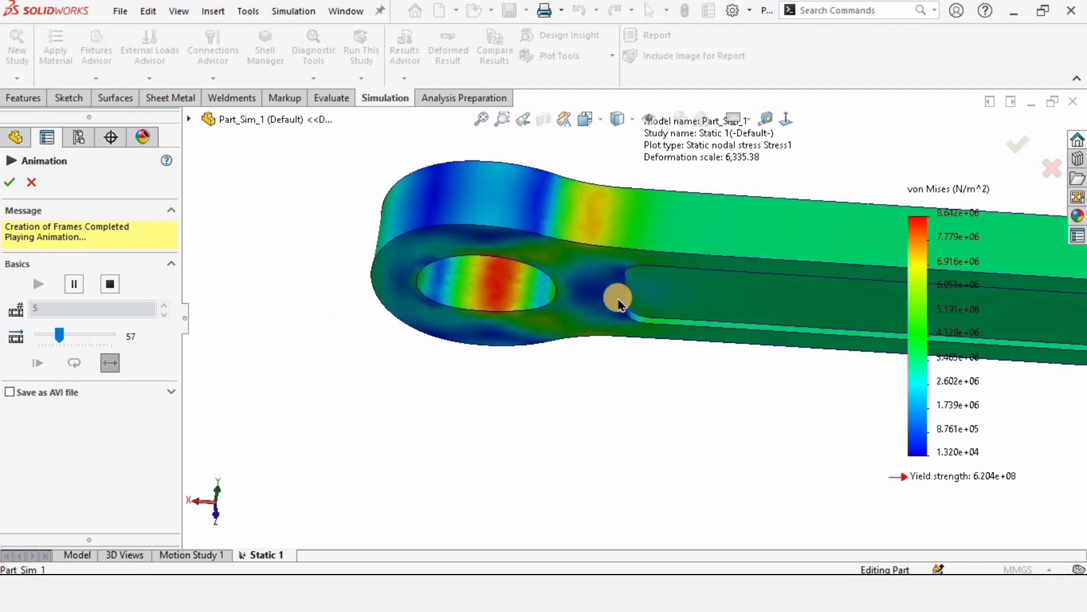
pyautogui.scroll(5, 650, 306)
pyautogui.scroll(-2, 788, 316)
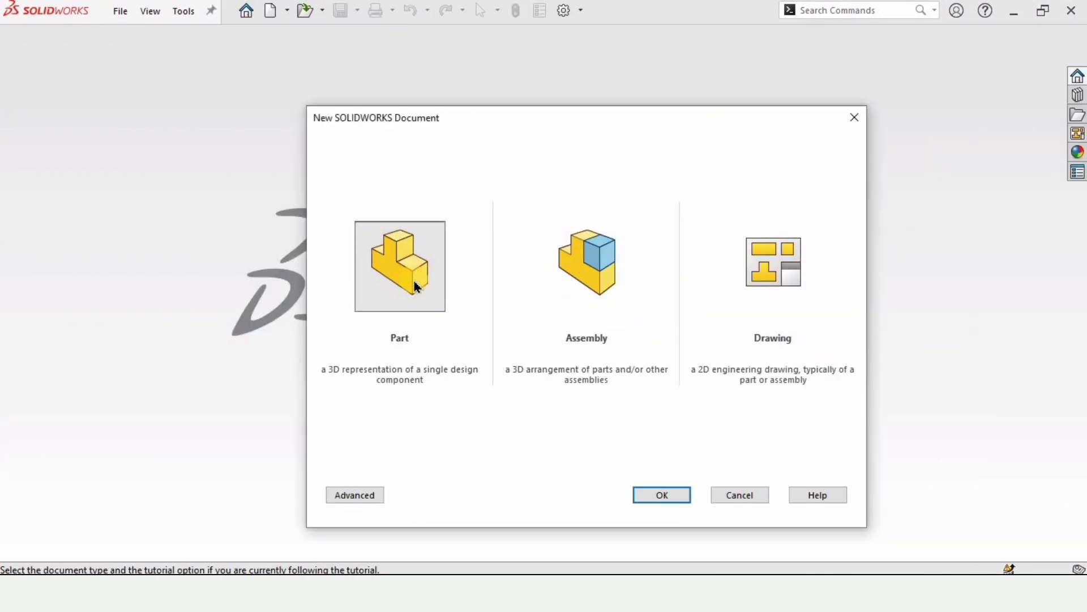
# Create a new part document.
pyautogui.click(415, 286)
pyautogui.click(653, 496)
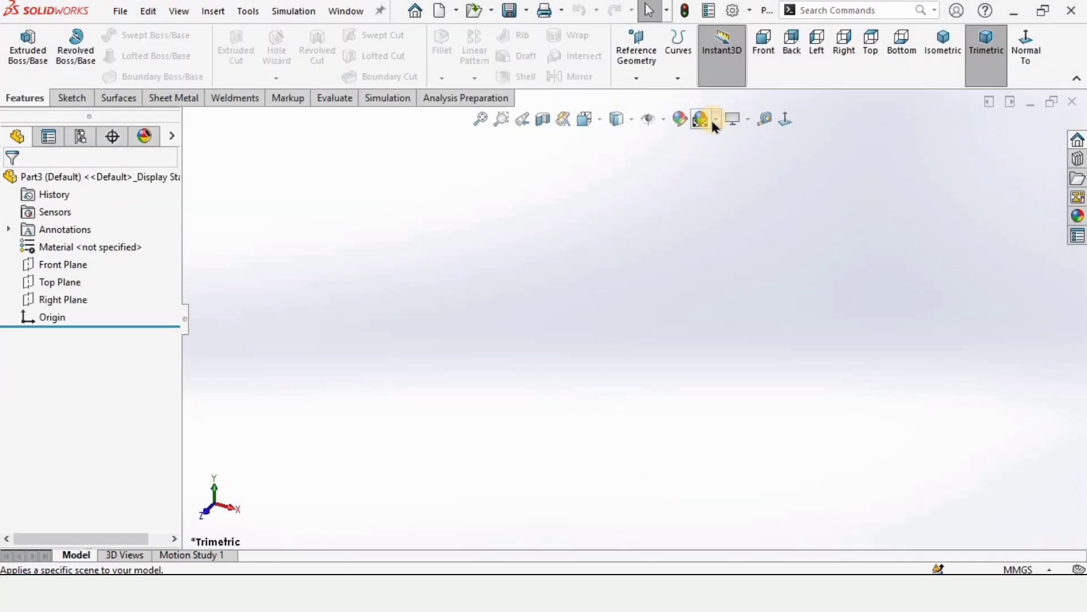
# Apply the Plain White scene and set the document units to MMGS (millimeter, gram, second).
pyautogui.click(715, 121)
pyautogui.click(731, 160)
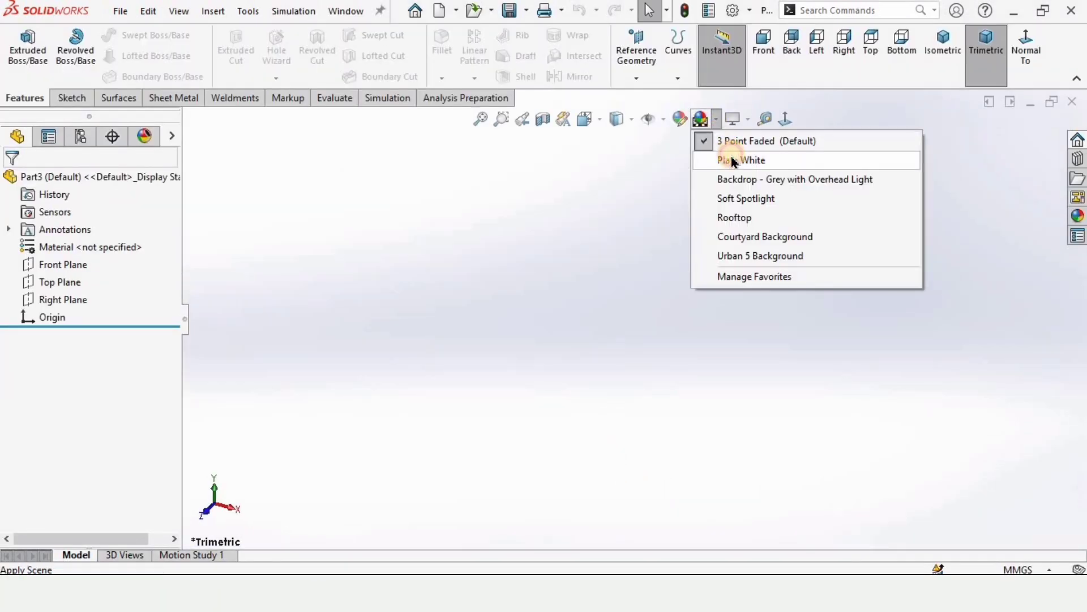
pyautogui.click(1038, 568)
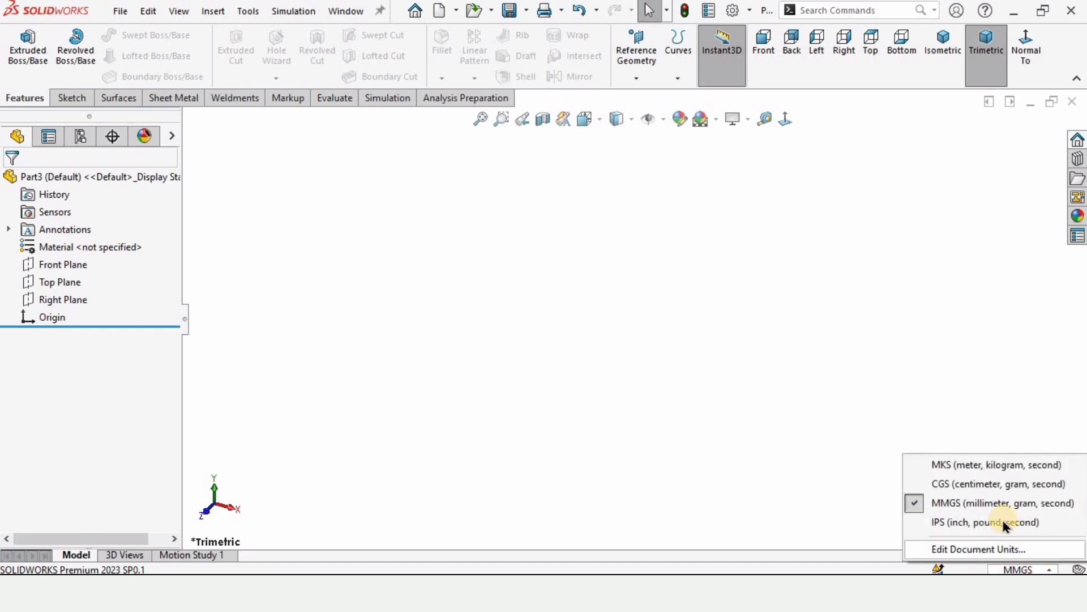
pyautogui.click(954, 504)
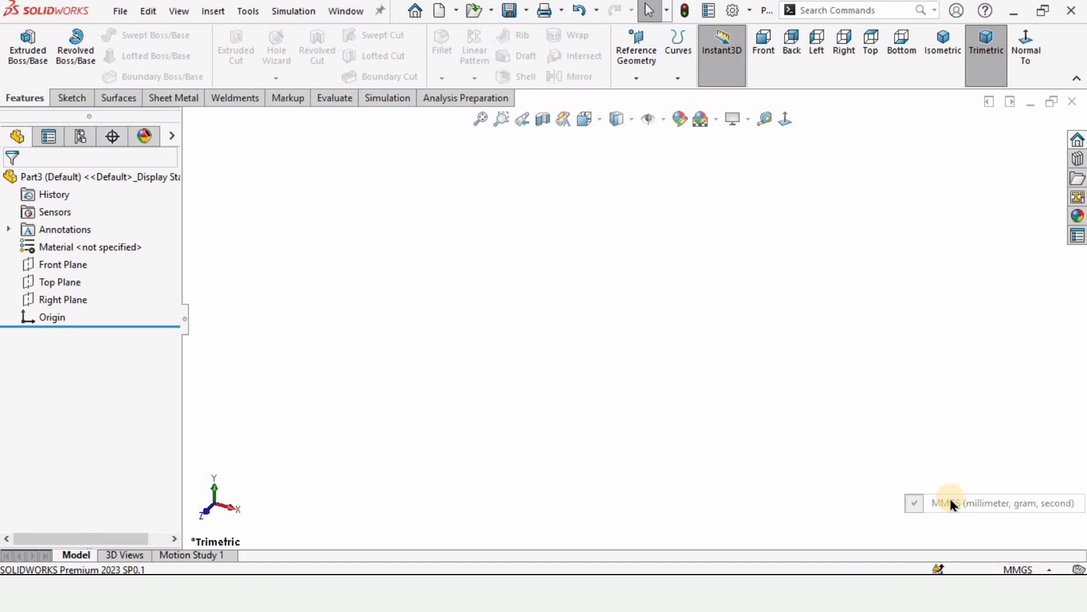
# On the Top Plane, sketch a center rectangle about 196 by 65 mm centred on the origin.
pyautogui.click(57, 283)
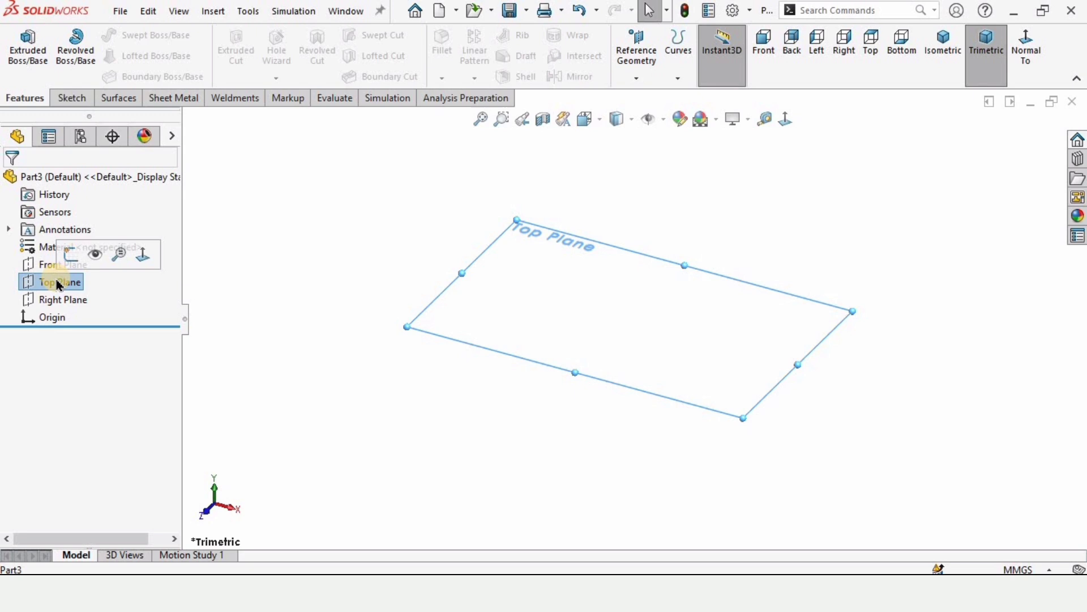
pyautogui.click(71, 251)
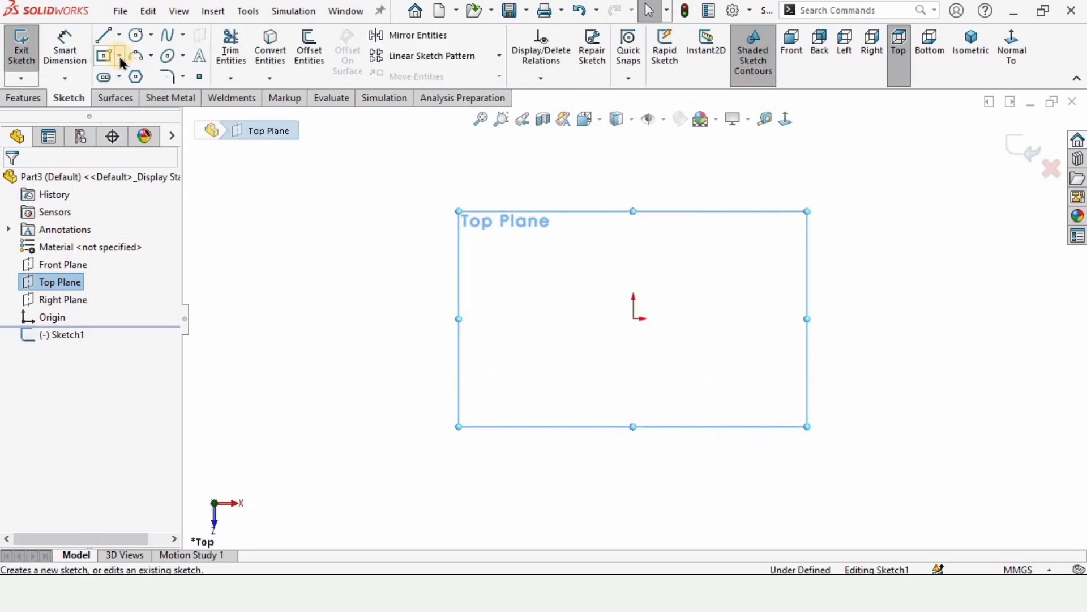
pyautogui.click(119, 57)
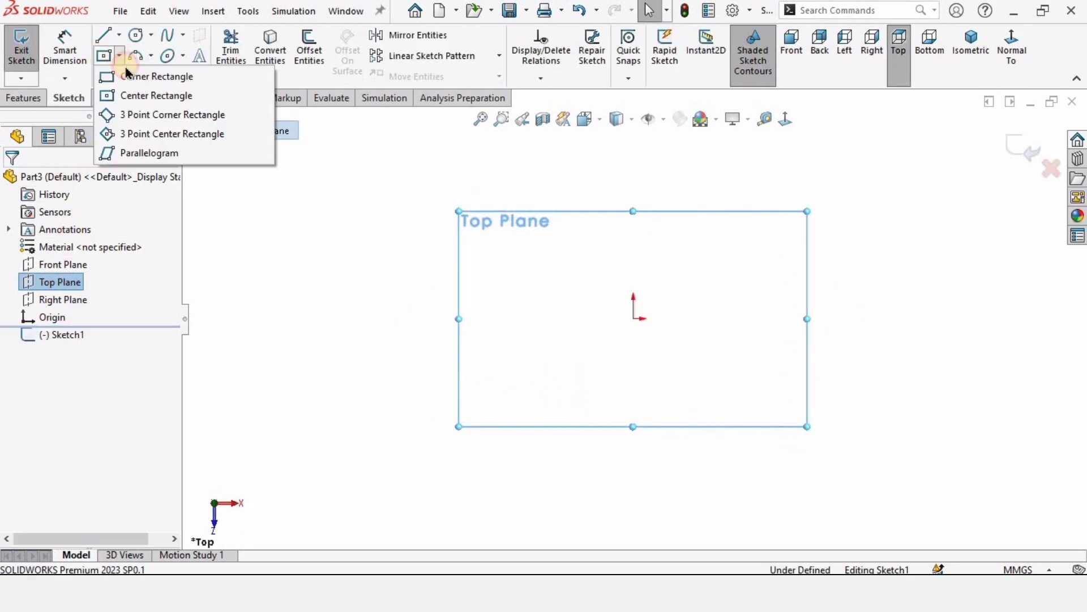
pyautogui.click(149, 96)
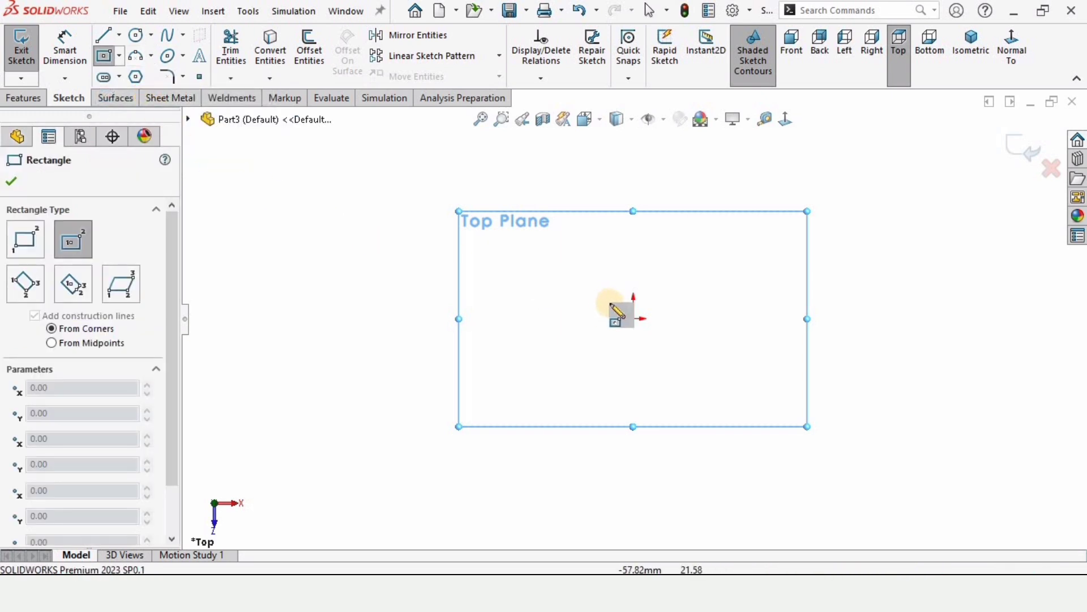
pyautogui.click(623, 312)
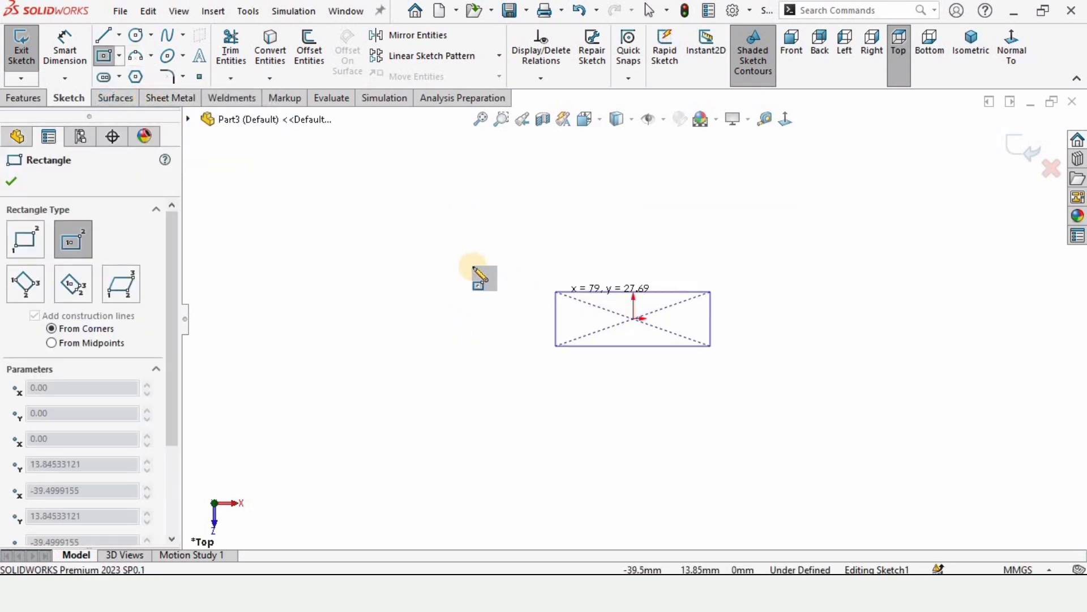
pyautogui.click(441, 255)
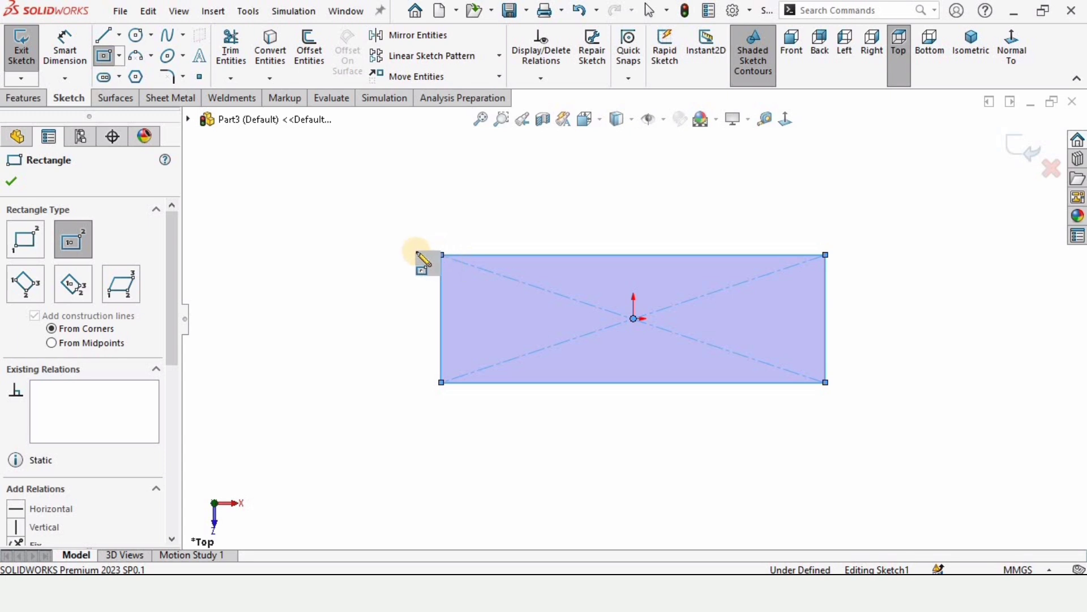
# Sketch a circle about 95 mm in diameter beyond the rectangle's left end, level with the origin and passing through the upper-left corner.
pyautogui.click(136, 35)
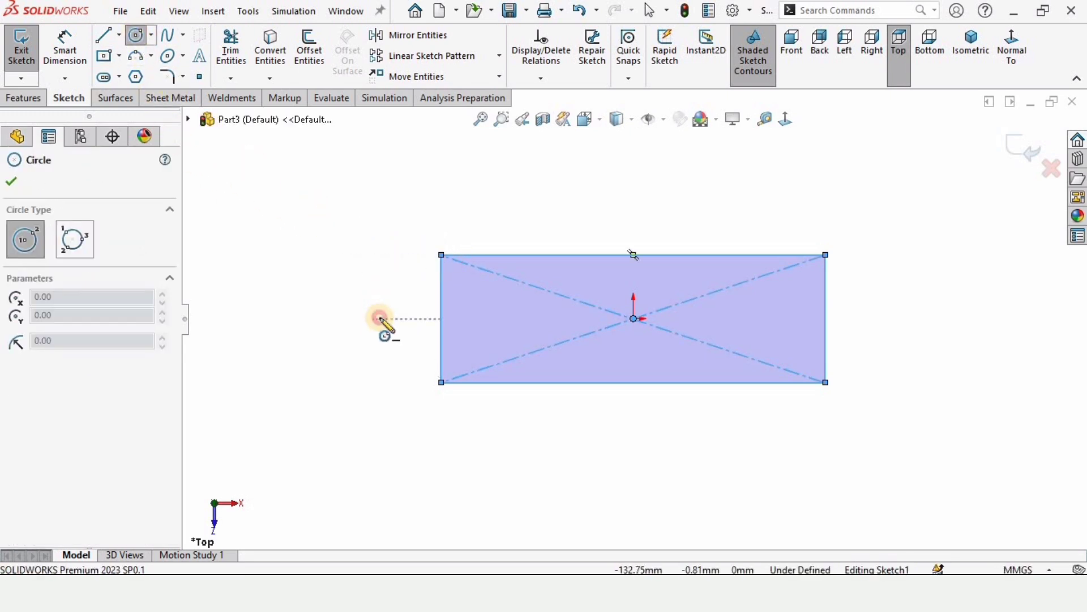
pyautogui.moveTo(378, 318)
pyautogui.mouseDown()
pyautogui.moveTo(427, 283)
pyautogui.moveTo(444, 256)
pyautogui.mouseUp()
pyautogui.press('Escape')
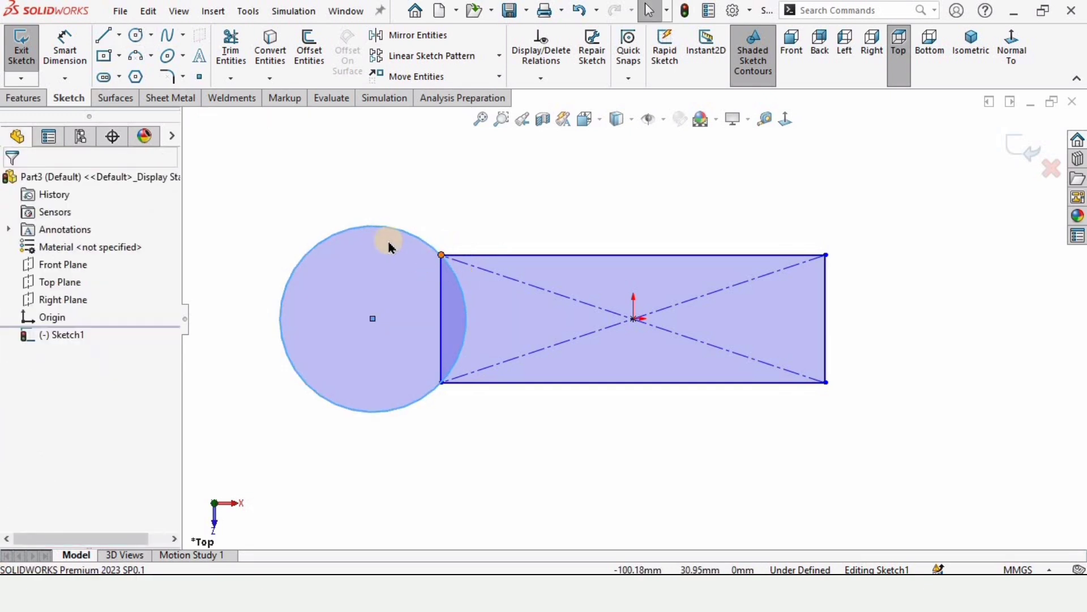
# Draw a vertical centerline between the midpoints of the rectangle's upper and lower edges.
pyautogui.click(120, 35)
pyautogui.click(141, 76)
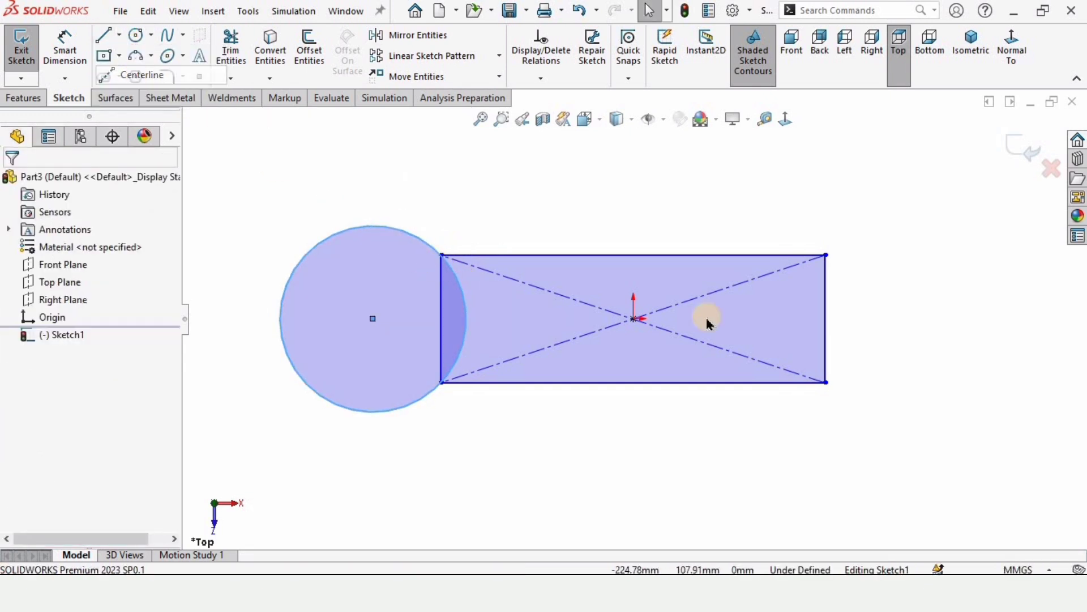
pyautogui.scroll(1, 704, 316)
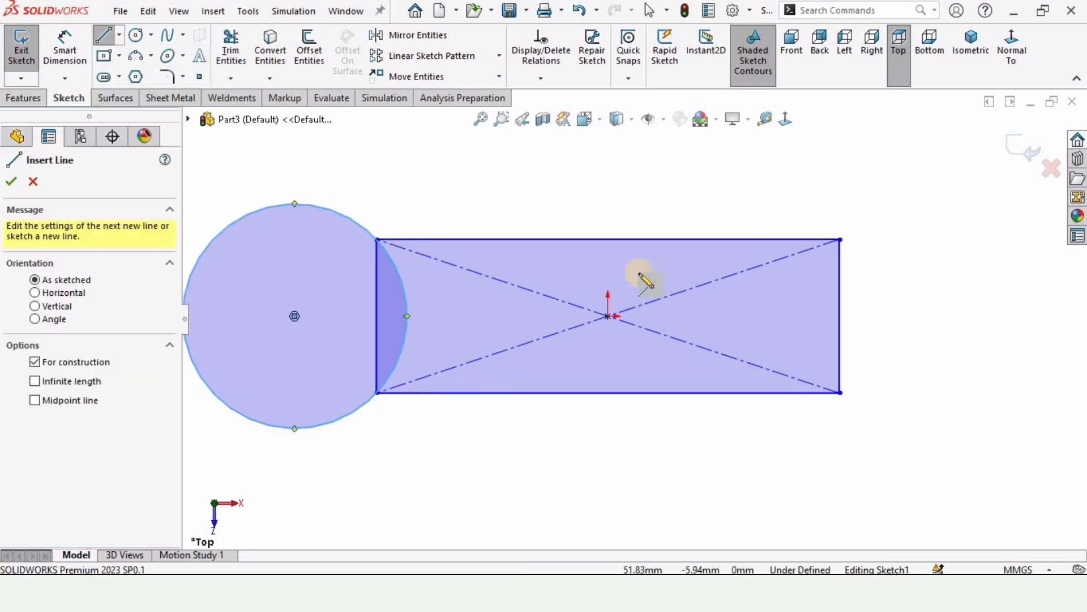
pyautogui.click(607, 239)
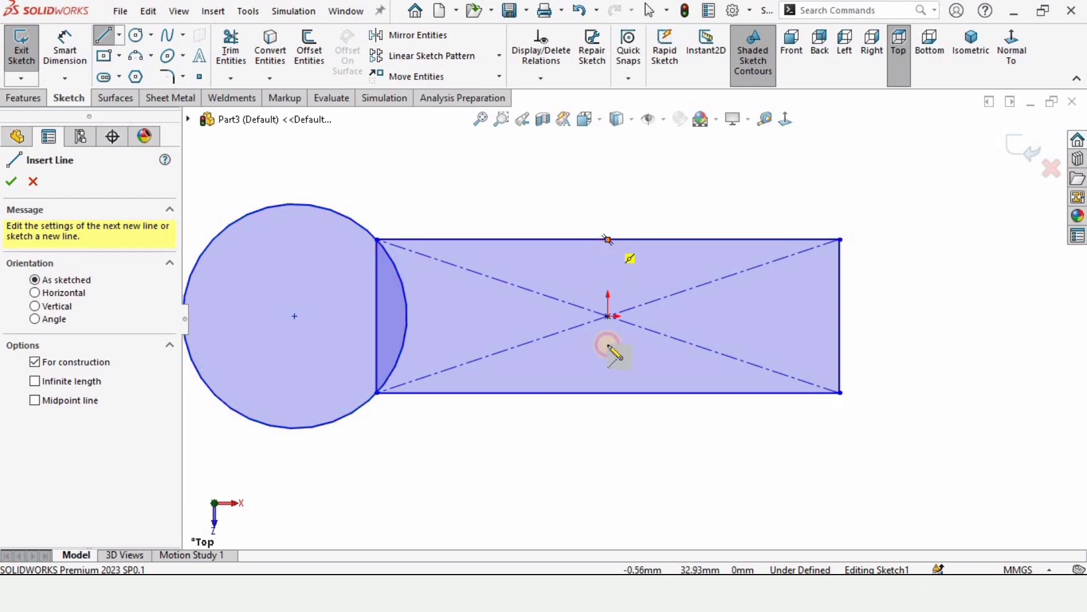
pyautogui.click(608, 393)
pyautogui.press('Escape')
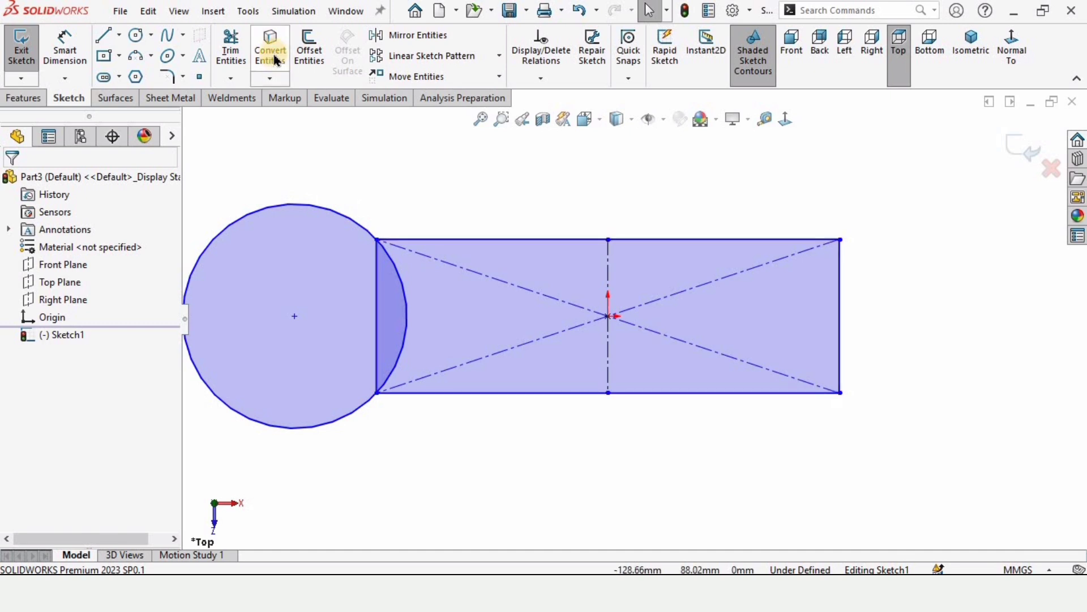
# Power trim the half of the rectangle to the right of the vertical centerline.
pyautogui.click(240, 48)
pyautogui.moveTo(696, 211)
pyautogui.mouseDown()
pyautogui.moveTo(671, 332)
pyautogui.moveTo(689, 413)
pyautogui.moveTo(730, 426)
pyautogui.mouseUp()
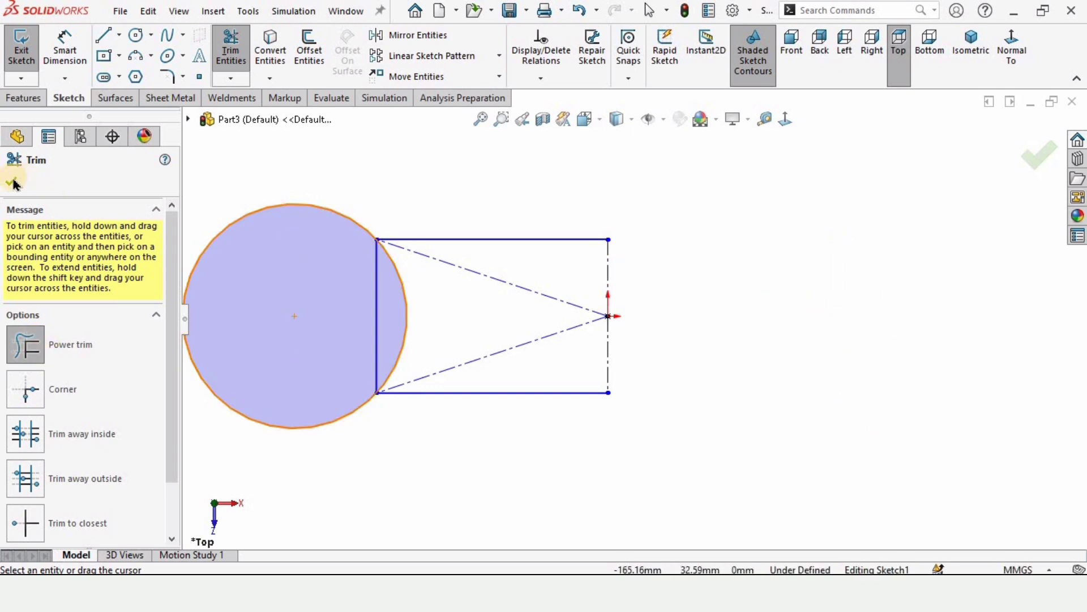
pyautogui.press('Escape')
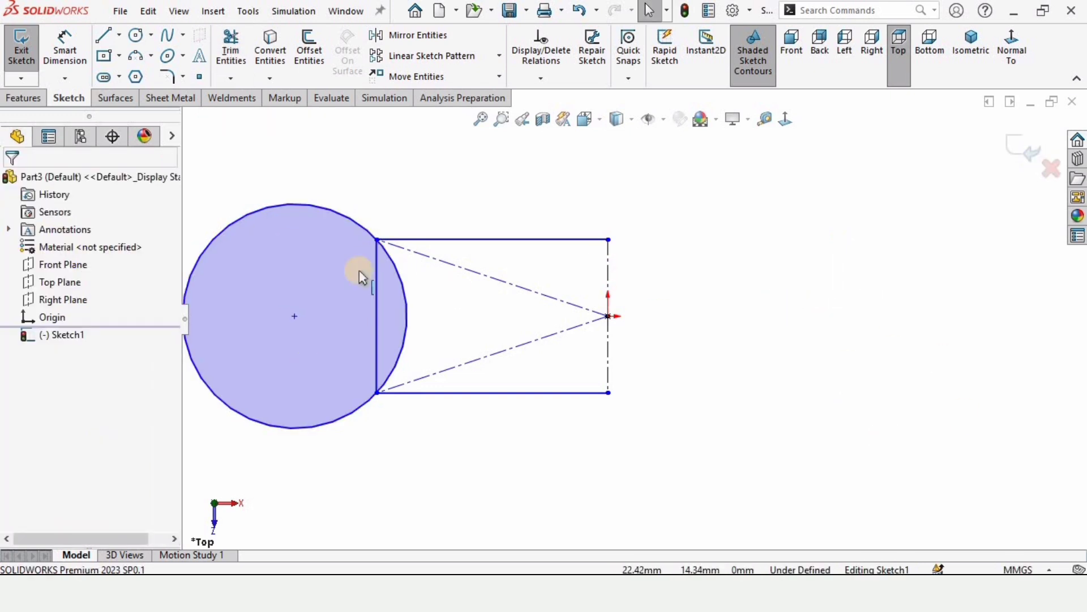
# Make the rectangle's lower-left corner coincident with the circle and check the circle's relation to the upper-left corner.
pyautogui.scroll(1, 359, 270)
pyautogui.scroll(-5, 377, 340)
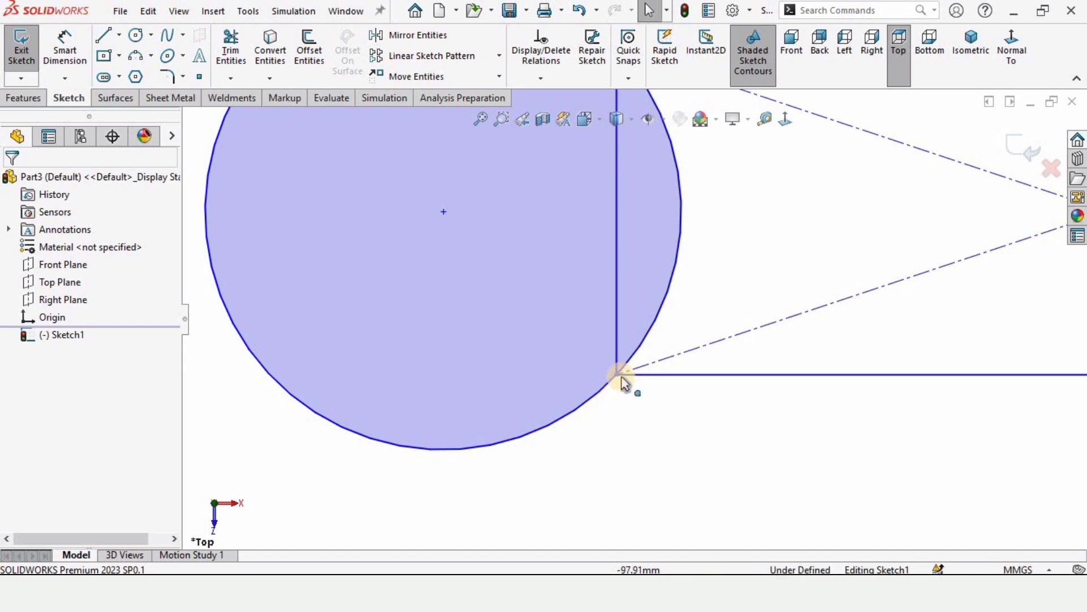
pyautogui.click(618, 387)
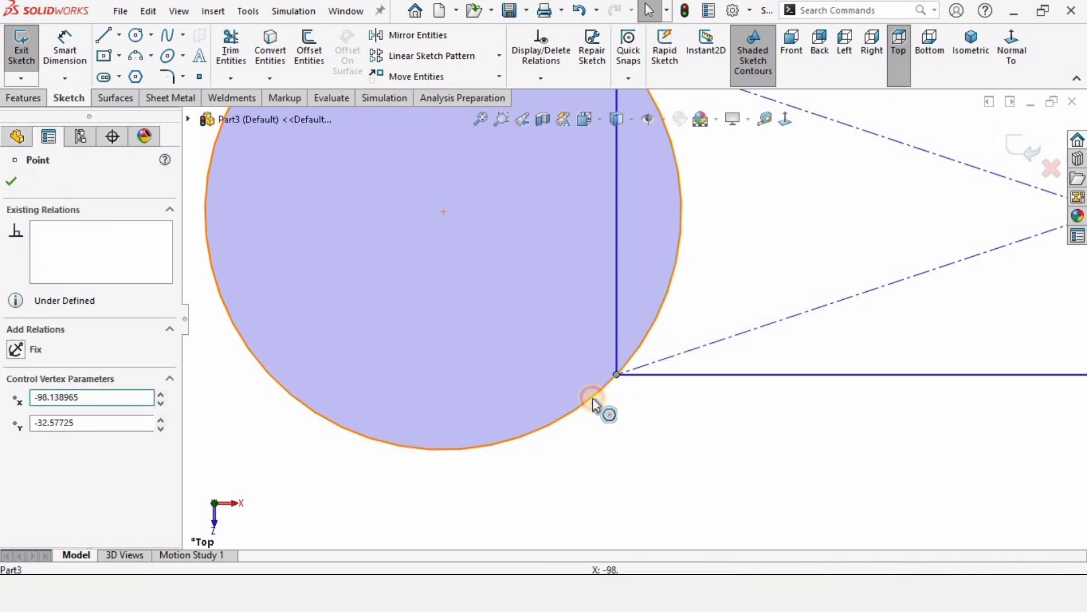
pyautogui.keyDown('ctrl'); pyautogui.click(598, 399); pyautogui.keyUp('ctrl')
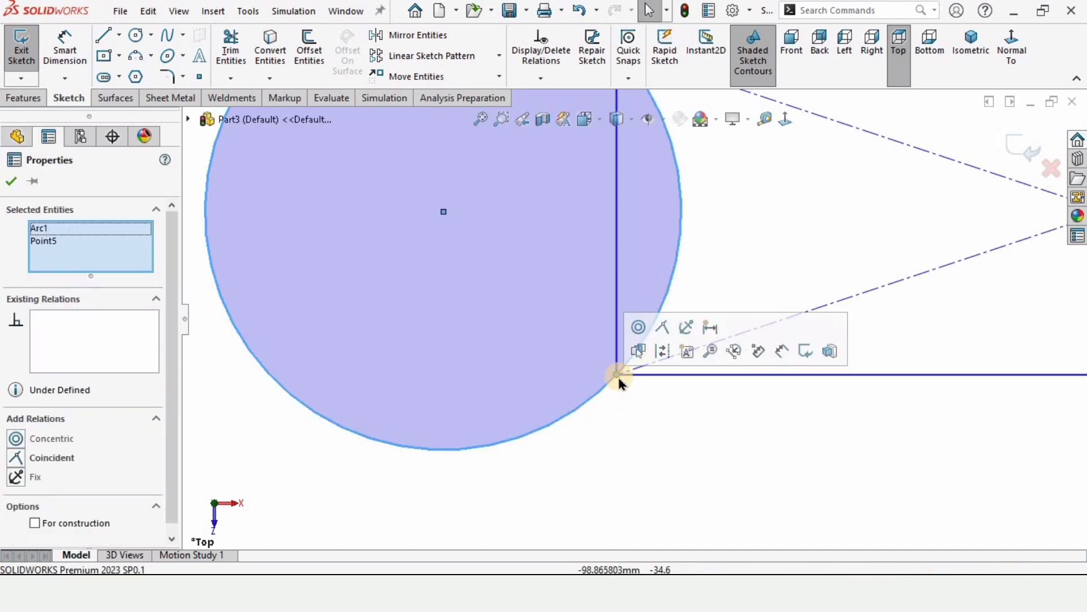
pyautogui.click(664, 331)
pyautogui.scroll(2, 636, 166)
pyautogui.scroll(-2, 640, 170)
pyautogui.press('Escape')
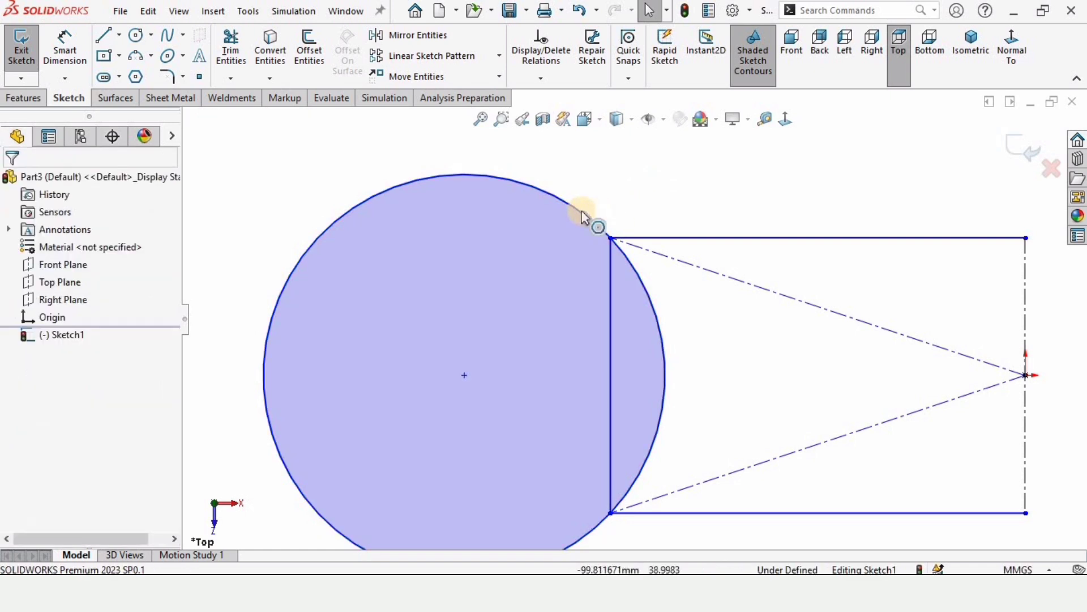
pyautogui.click(579, 208)
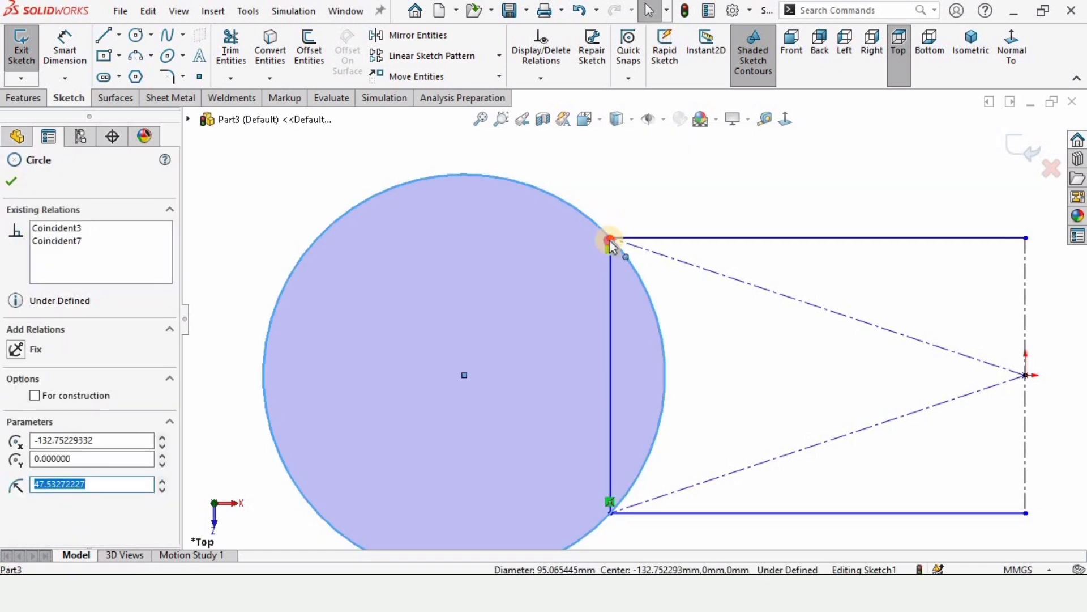
pyautogui.keyDown('ctrl'); pyautogui.click(610, 239); pyautogui.keyUp('ctrl')
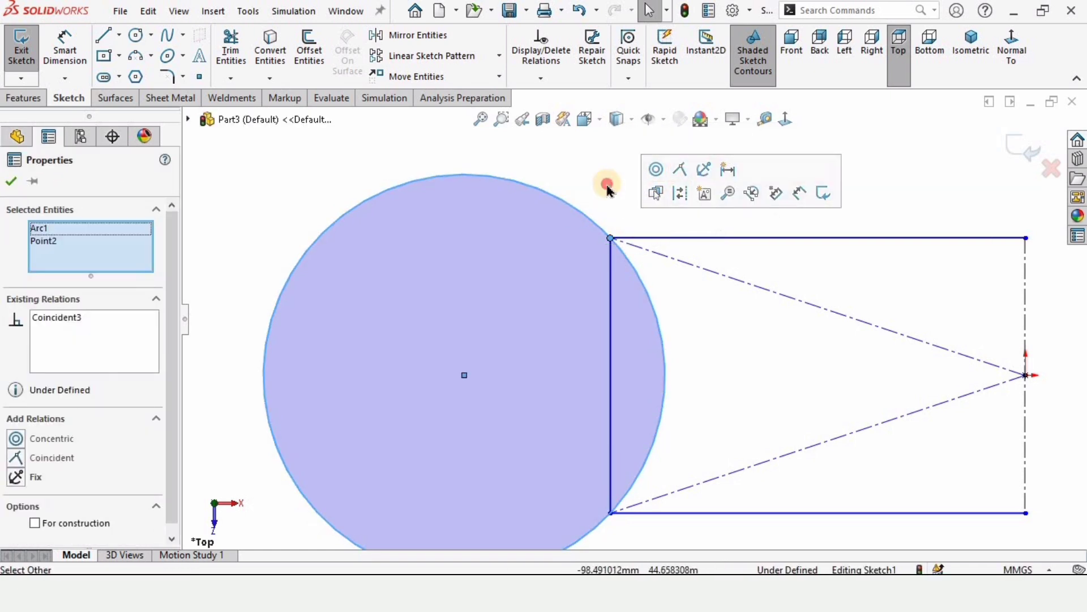
pyautogui.press('Escape')
# Sketch an inner circle about 65 mm in diameter, concentric with the existing circle.
pyautogui.scroll(2, 636, 318)
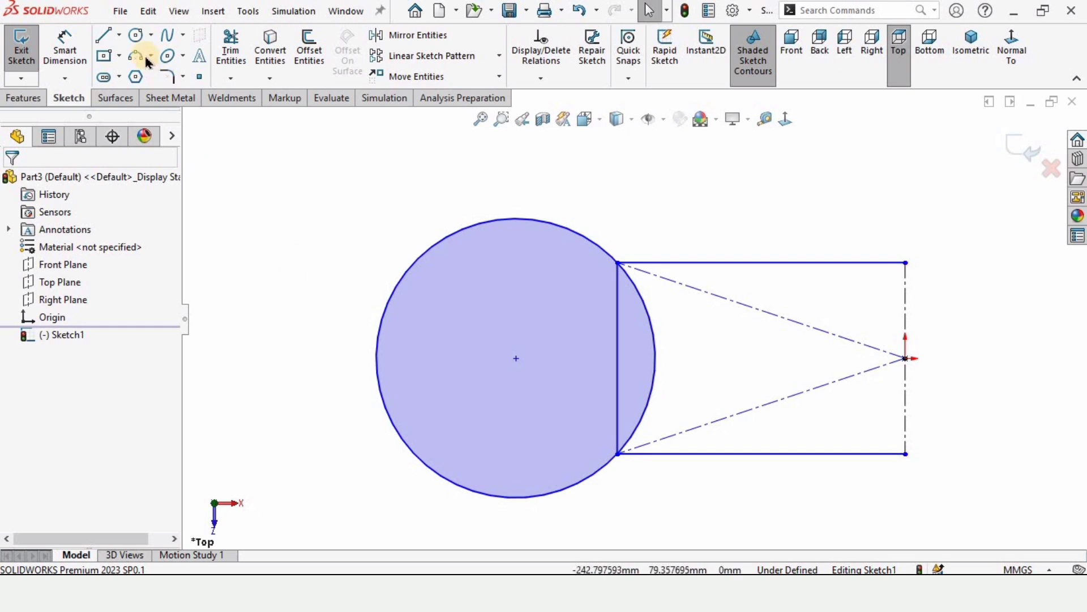
pyautogui.click(136, 37)
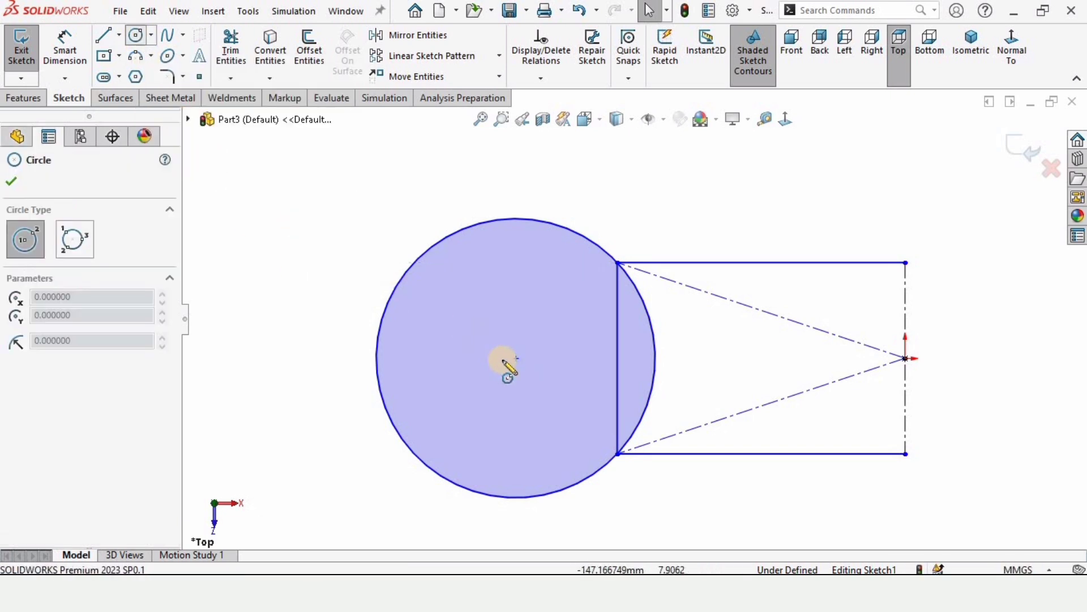
pyautogui.click(516, 358)
pyautogui.click(517, 265)
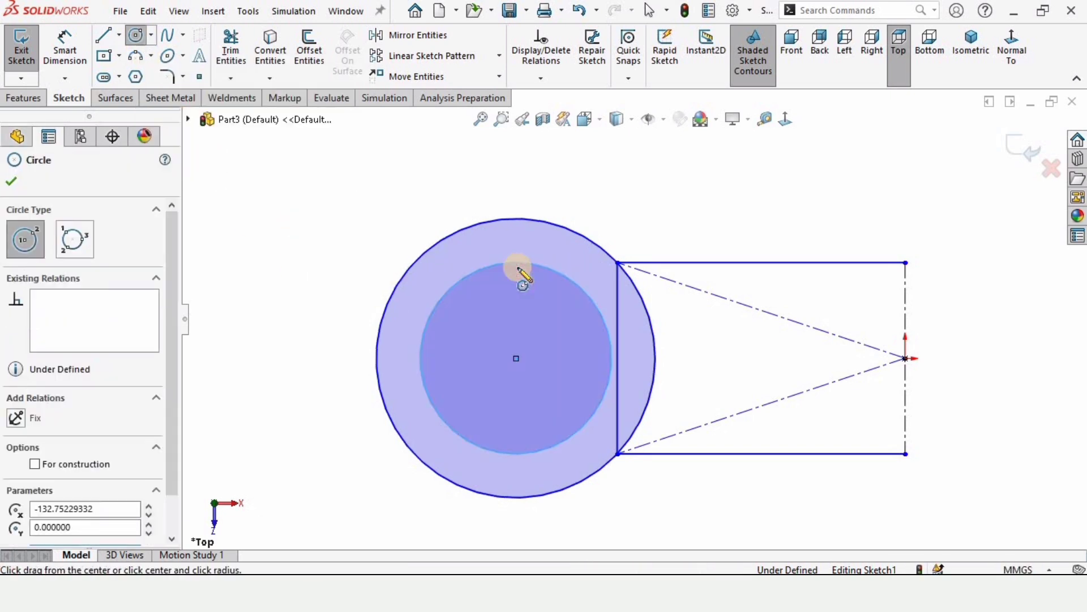
# Dimension the inner circle's diameter to 32 mm.
pyautogui.click(66, 48)
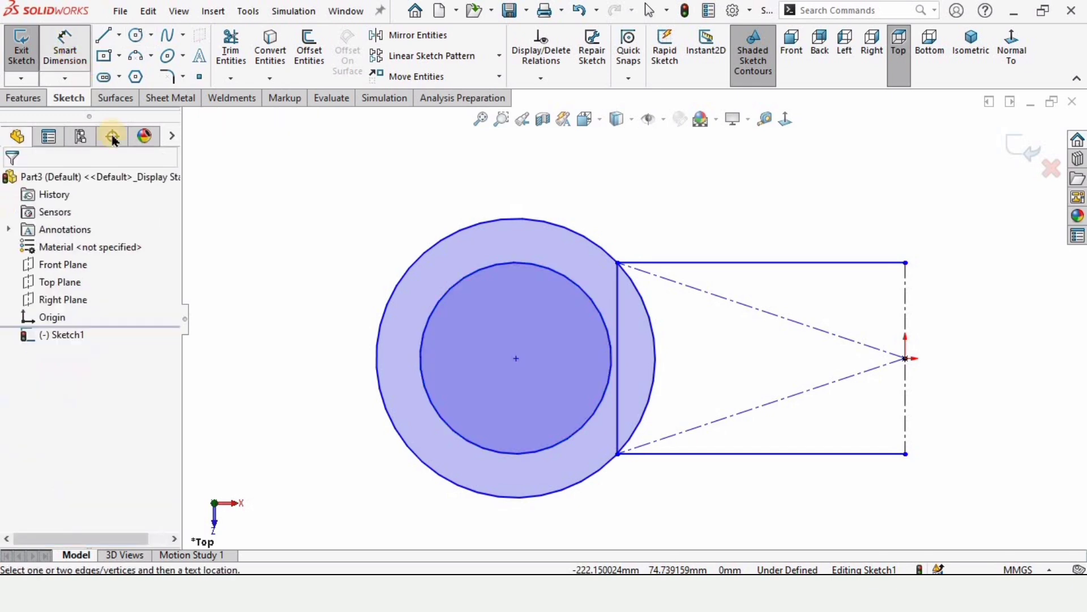
pyautogui.click(422, 340)
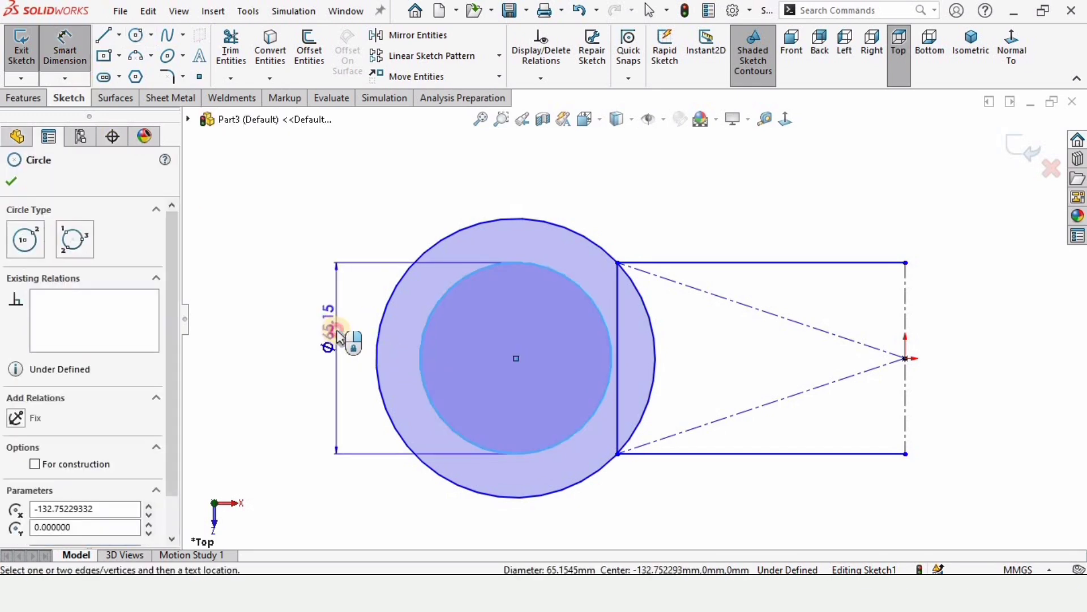
pyautogui.click(337, 335)
pyautogui.write('32')
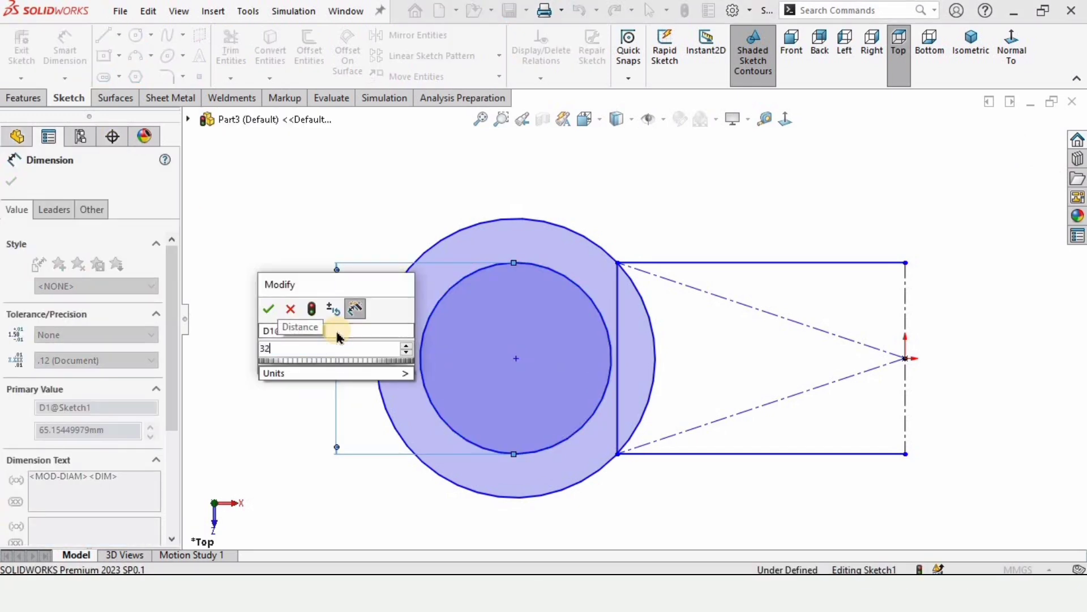
pyautogui.press('Return')
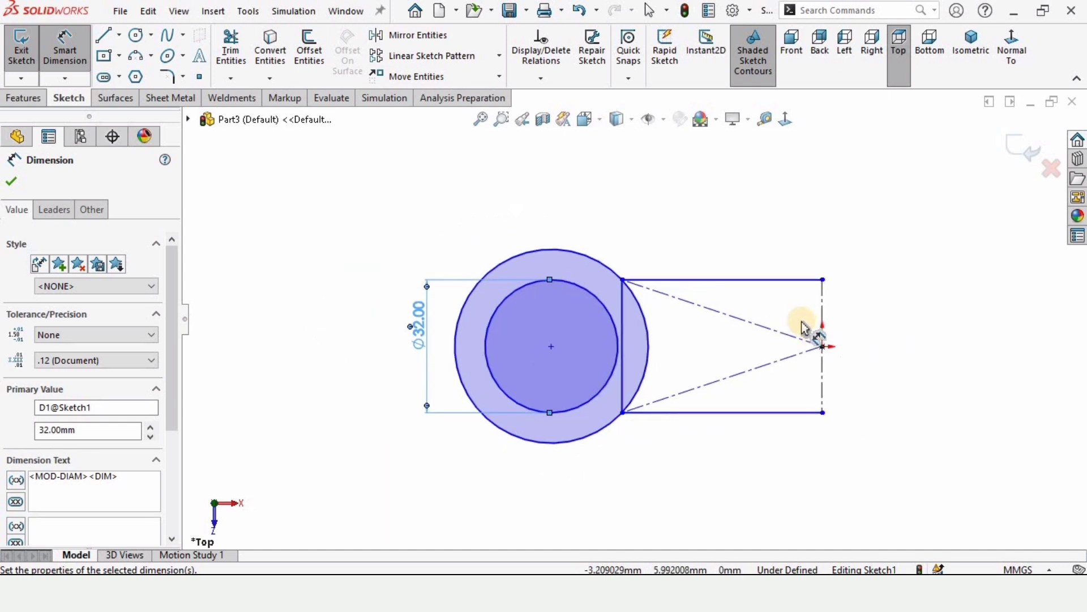
# Dimension the upper horizontal line of the trimmed rectangle to 70 mm.
pyautogui.click(748, 259)
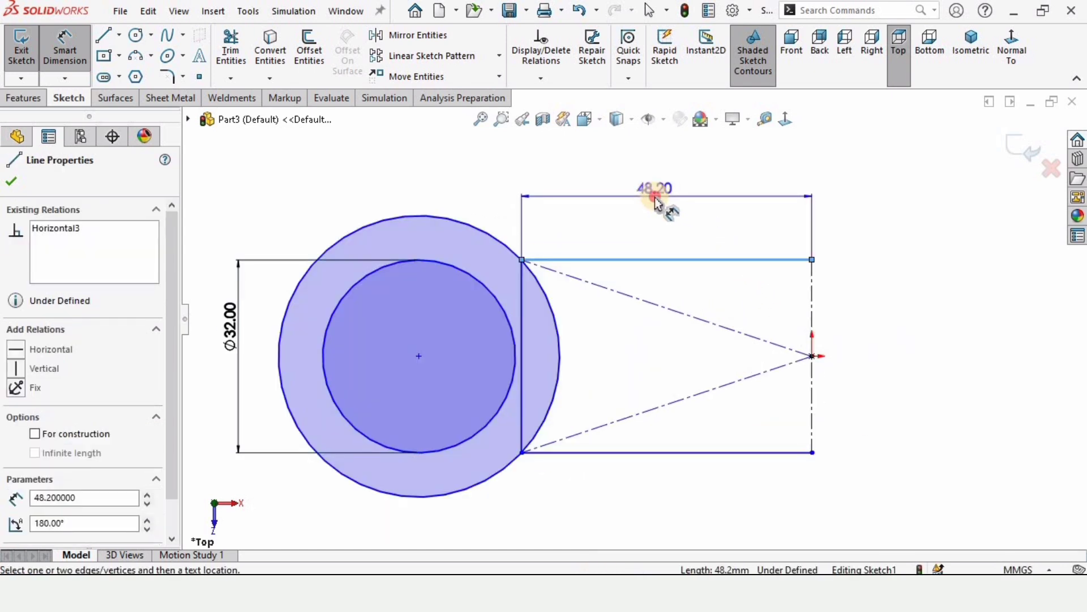
pyautogui.click(655, 199)
pyautogui.write('70')
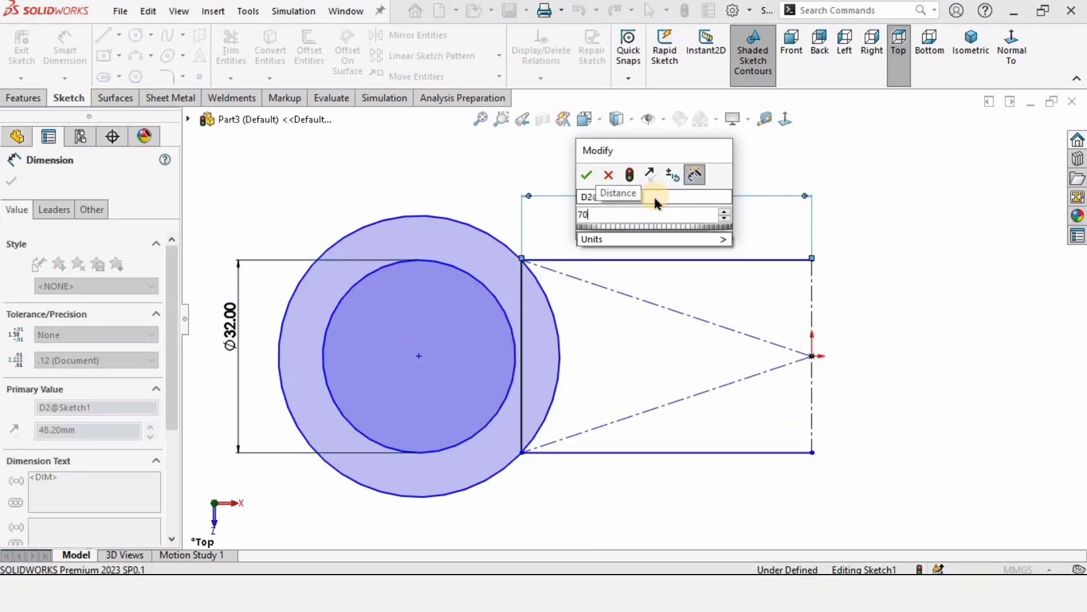
pyautogui.press('Return')
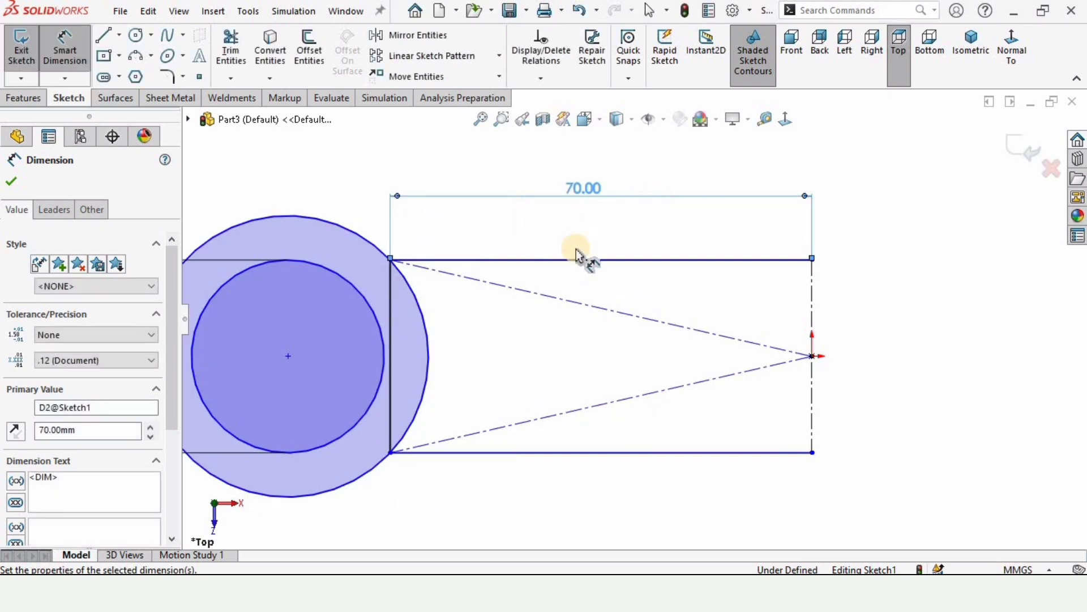
# Dimension the vertical line that crosses the outer circle to 30 mm.
pyautogui.scroll(3, 572, 312)
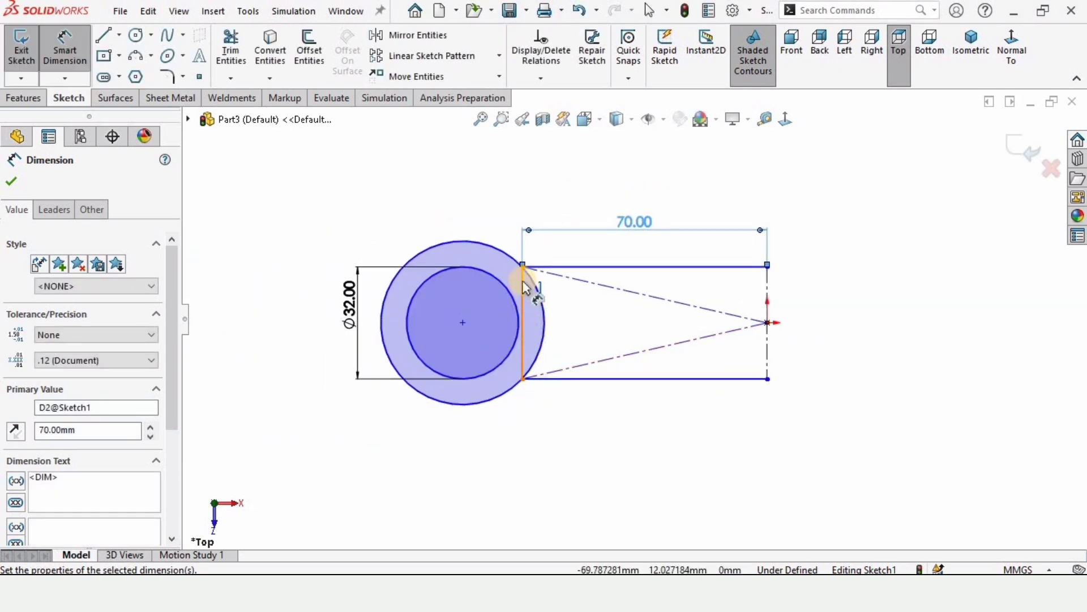
pyautogui.click(525, 288)
pyautogui.click(246, 306)
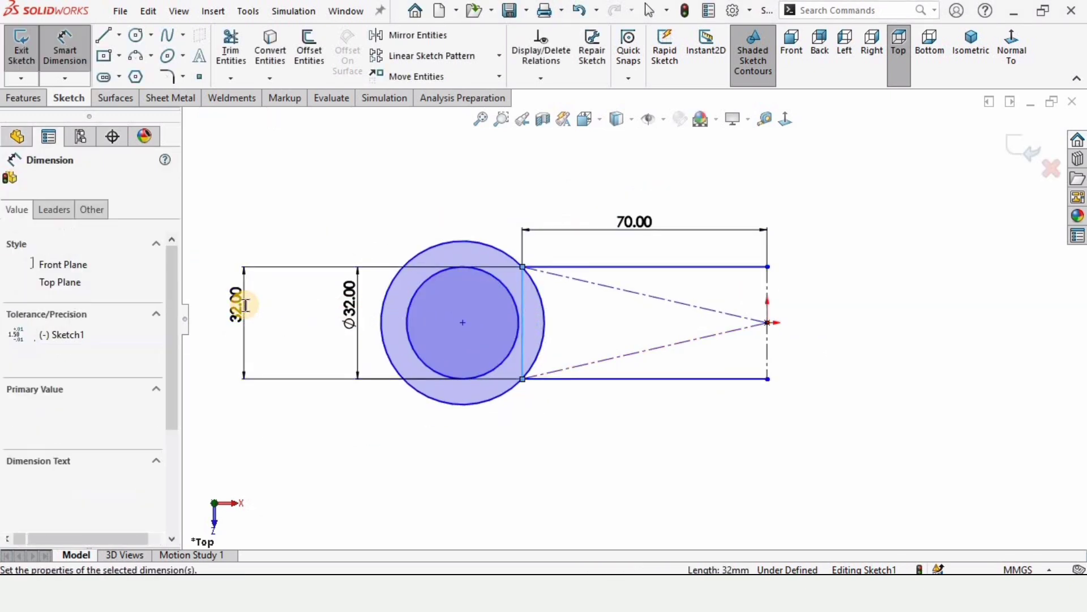
pyautogui.write('30')
pyautogui.press('Return')
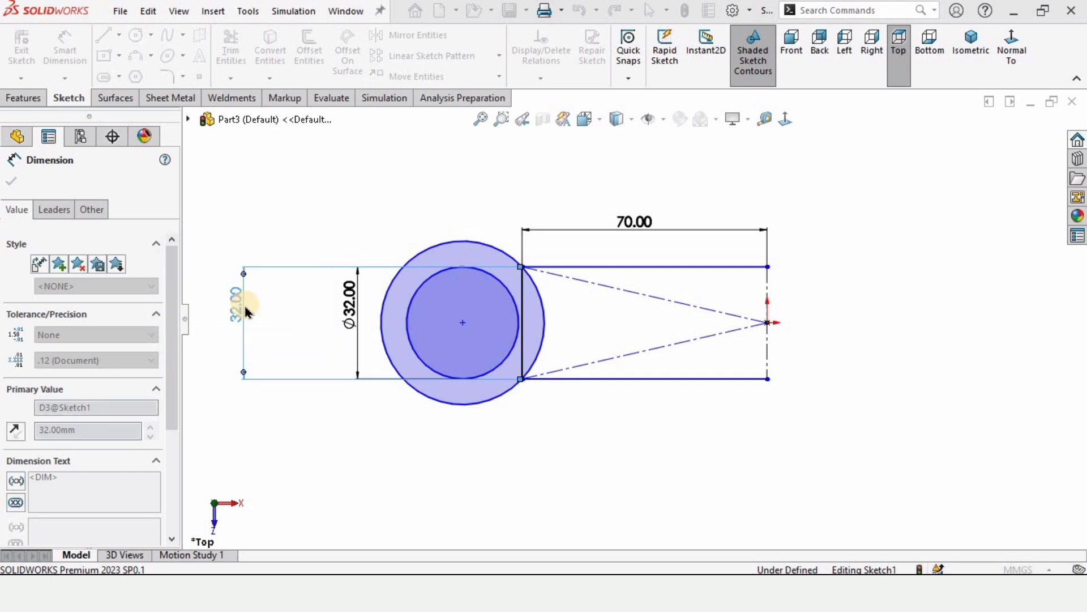
pyautogui.press('Escape')
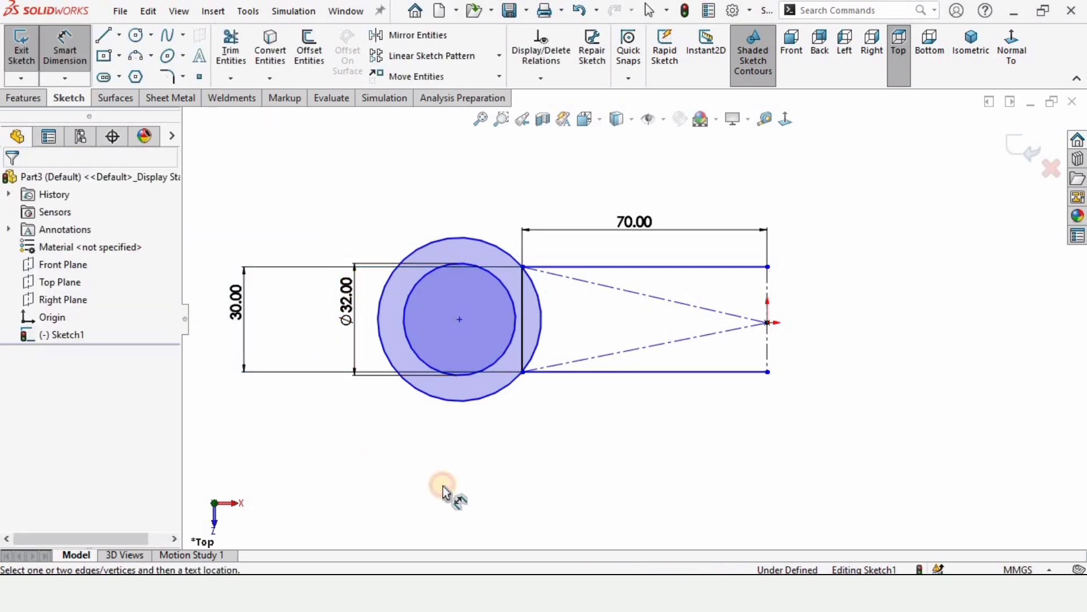
pyautogui.press('Escape')
# Add a horizontal relation between the circles' center point and the origin.
pyautogui.scroll(-1, 572, 303)
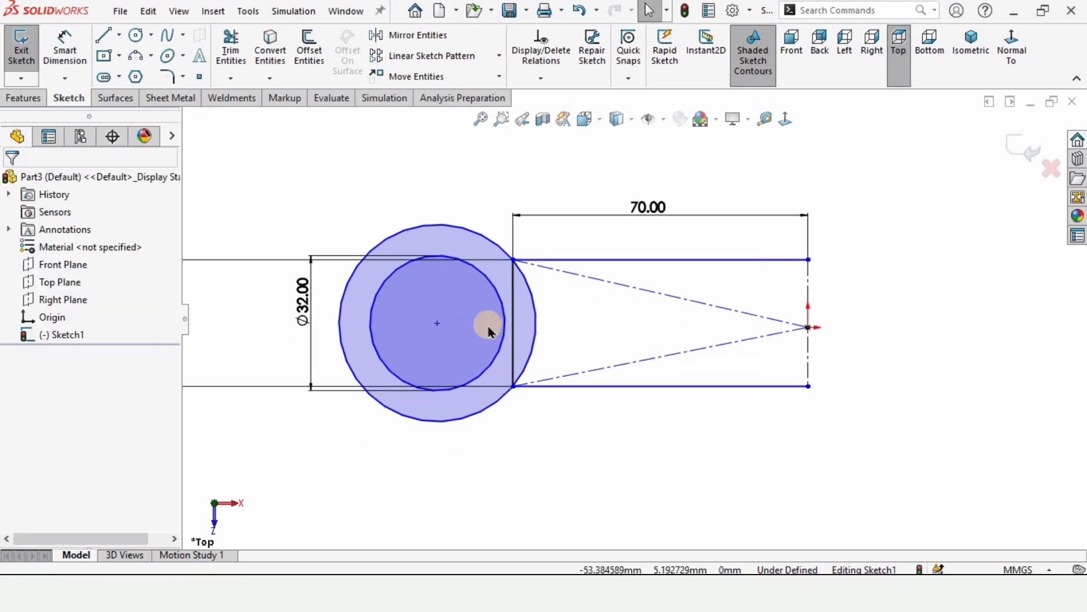
pyautogui.click(438, 323)
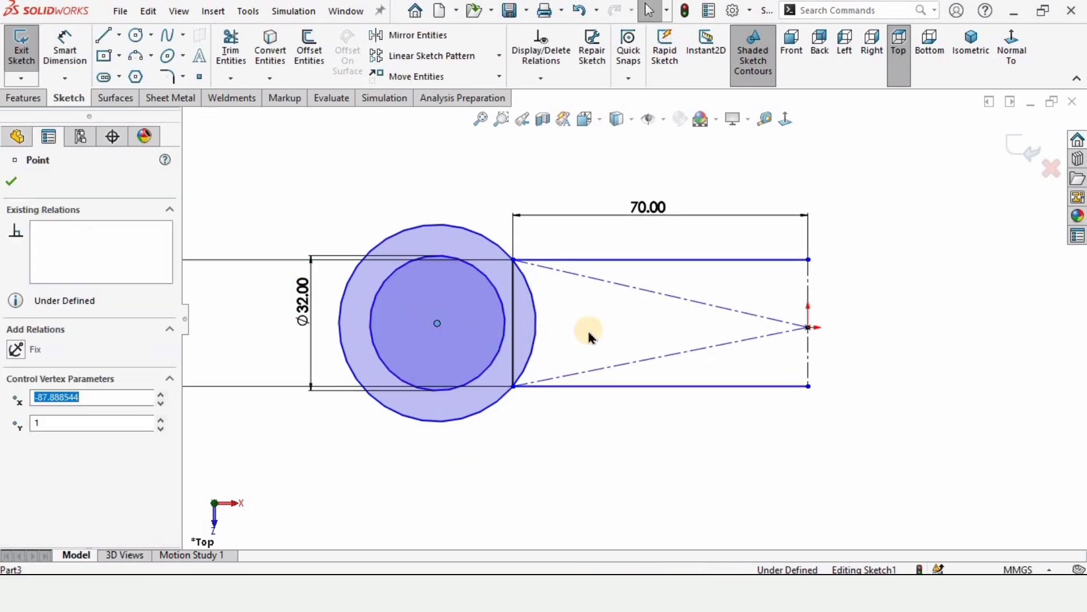
pyautogui.keyDown('ctrl'); pyautogui.click(808, 327); pyautogui.keyUp('ctrl')
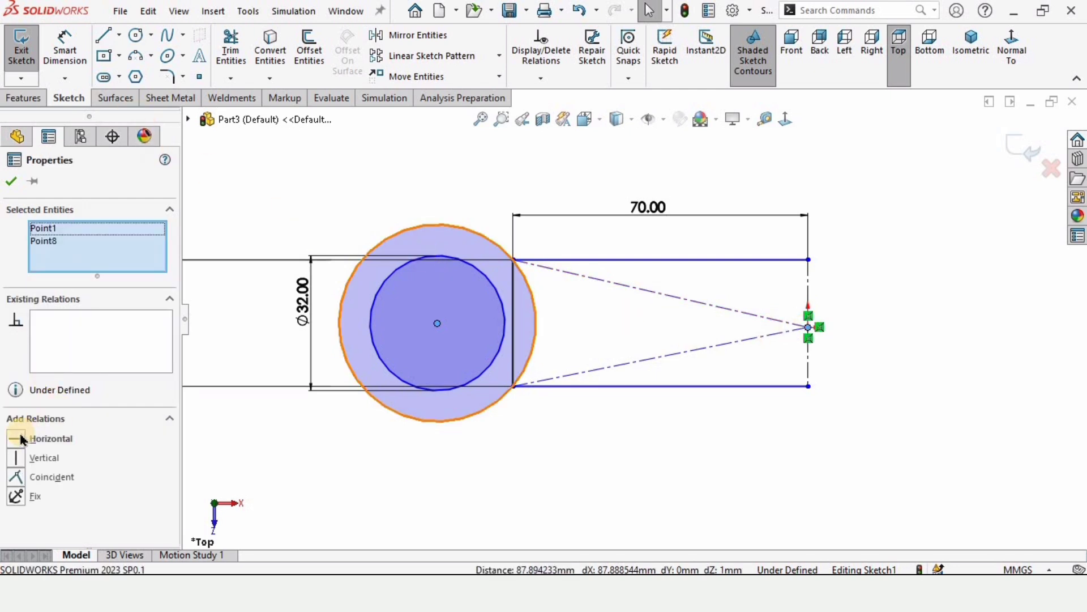
pyautogui.click(48, 444)
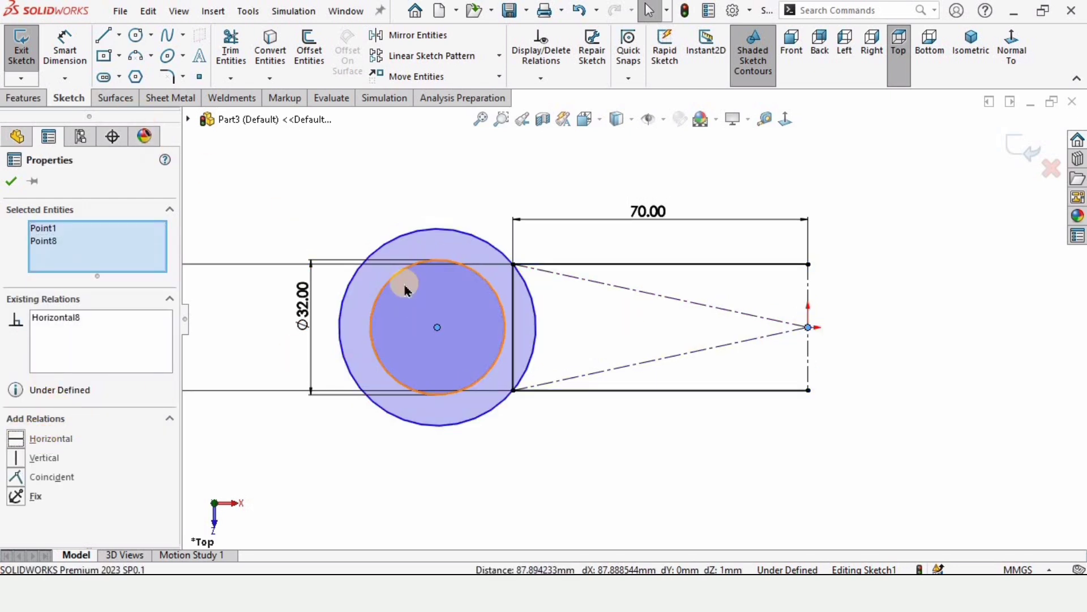
pyautogui.click(376, 460)
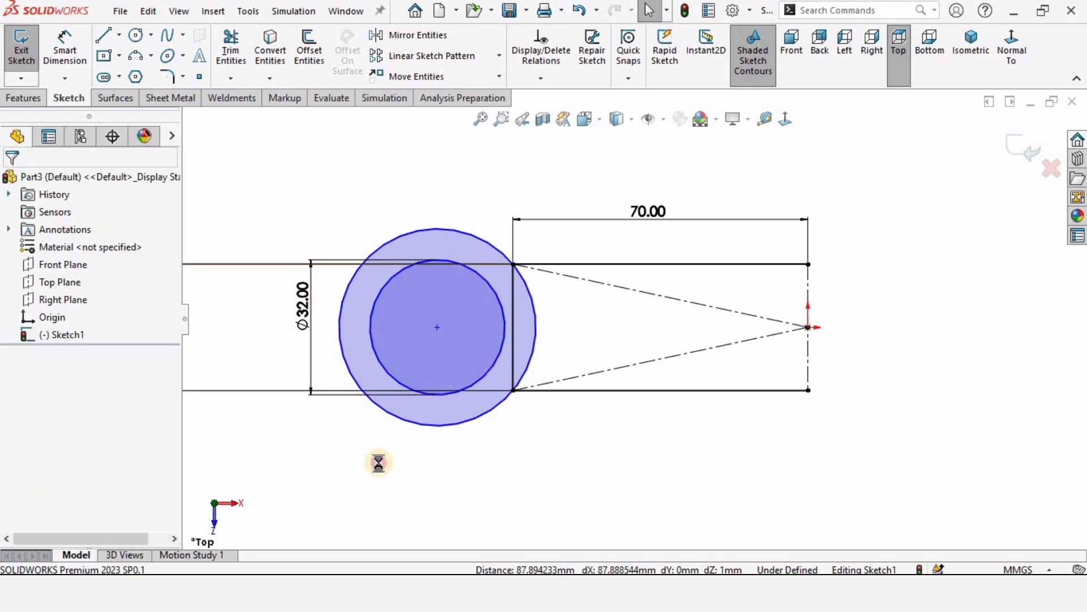
# Dimension the outer circle's diameter, accepting its current value.
pyautogui.press('f')
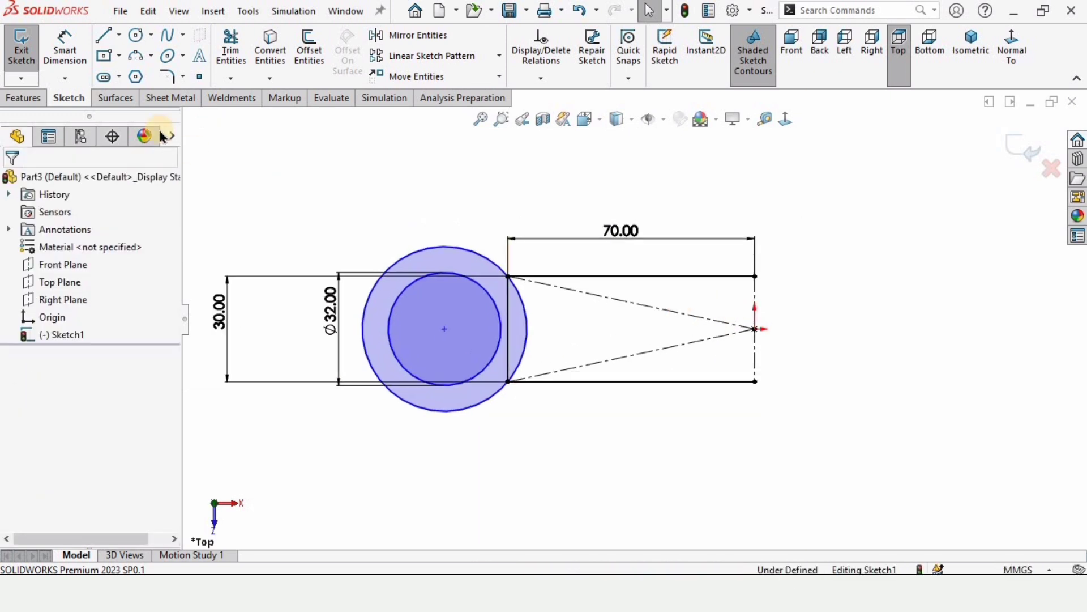
pyautogui.click(64, 45)
pyautogui.click(385, 270)
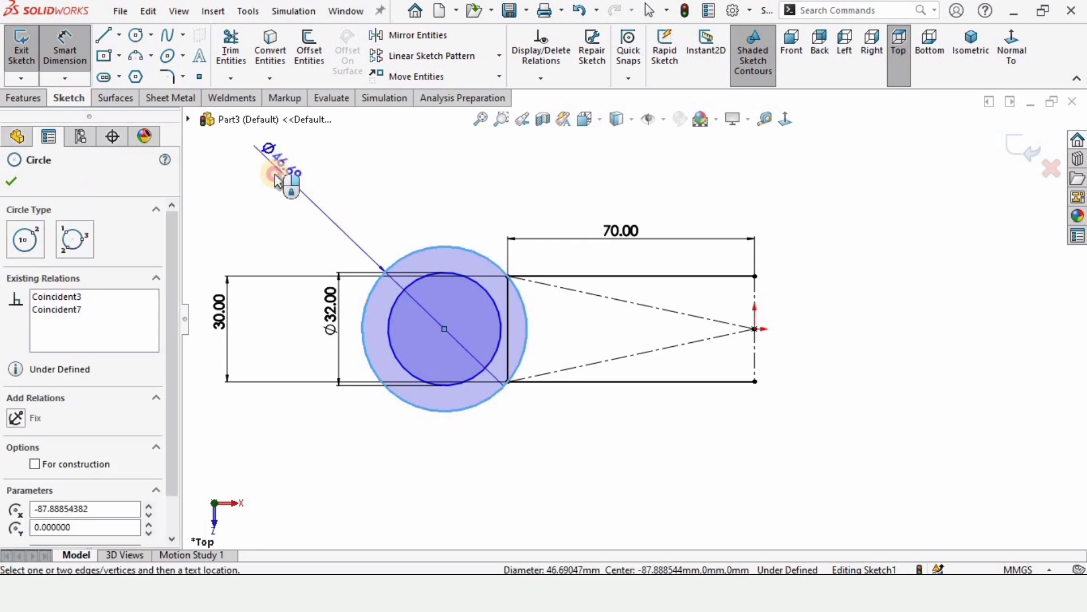
pyautogui.click(289, 173)
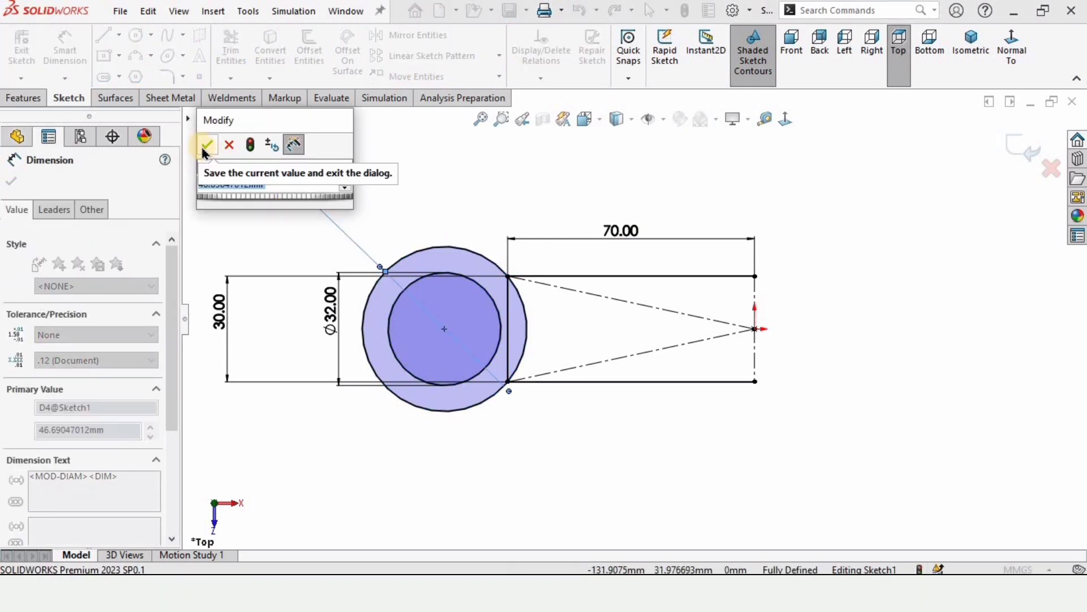
pyautogui.click(207, 144)
pyautogui.press('Escape')
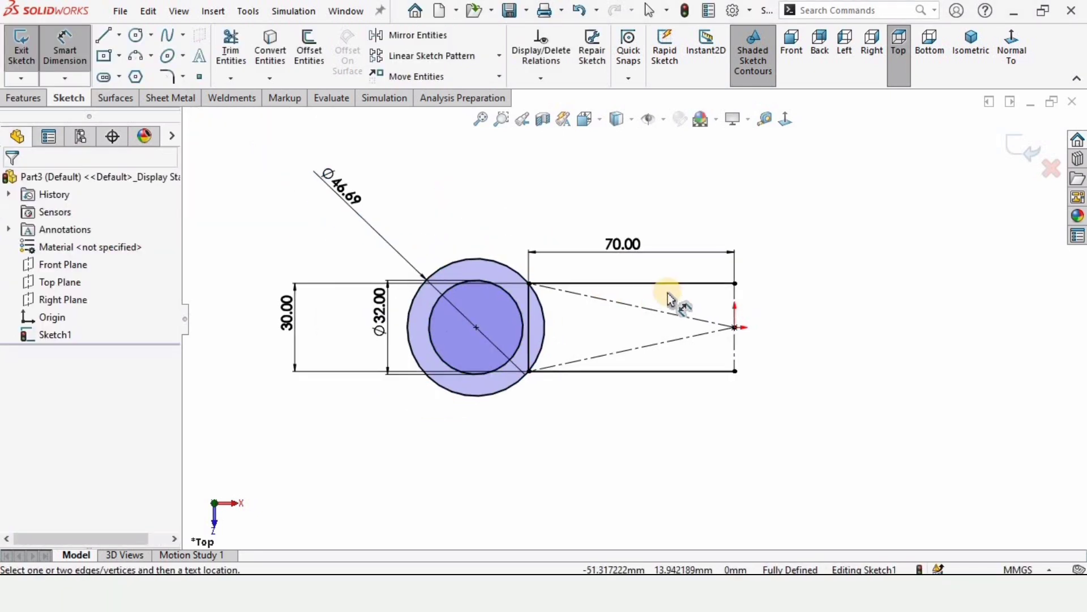
# Power trim the vertical line and the outer circle's arc between the two horizontal lines.
pyautogui.click(227, 43)
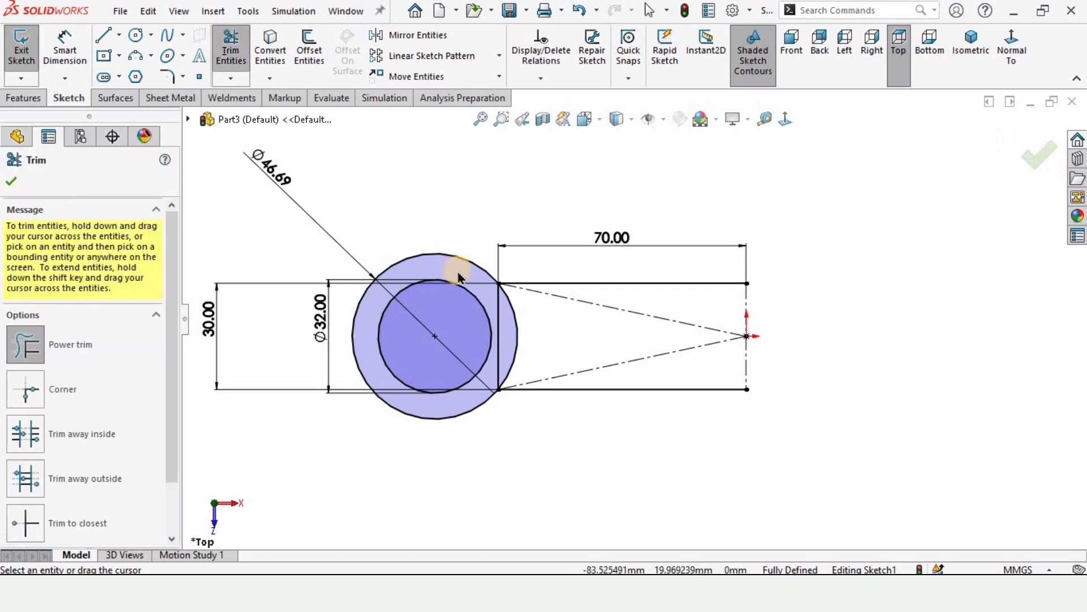
pyautogui.scroll(-2, 413, 256)
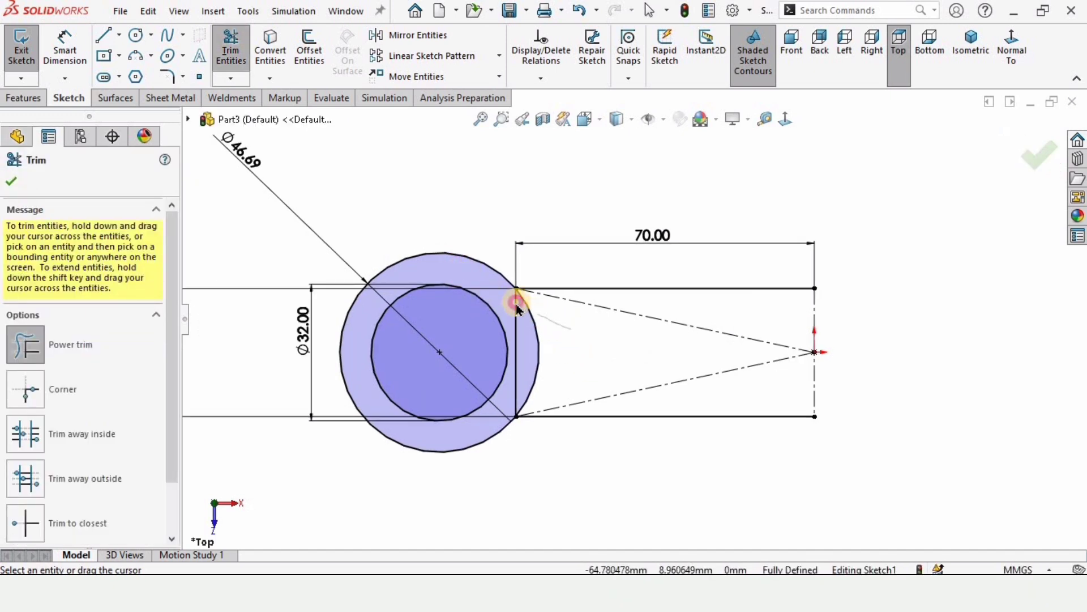
pyautogui.moveTo(516, 306)
pyautogui.mouseDown()
pyautogui.moveTo(538, 326)
pyautogui.moveTo(468, 333)
pyautogui.mouseUp()
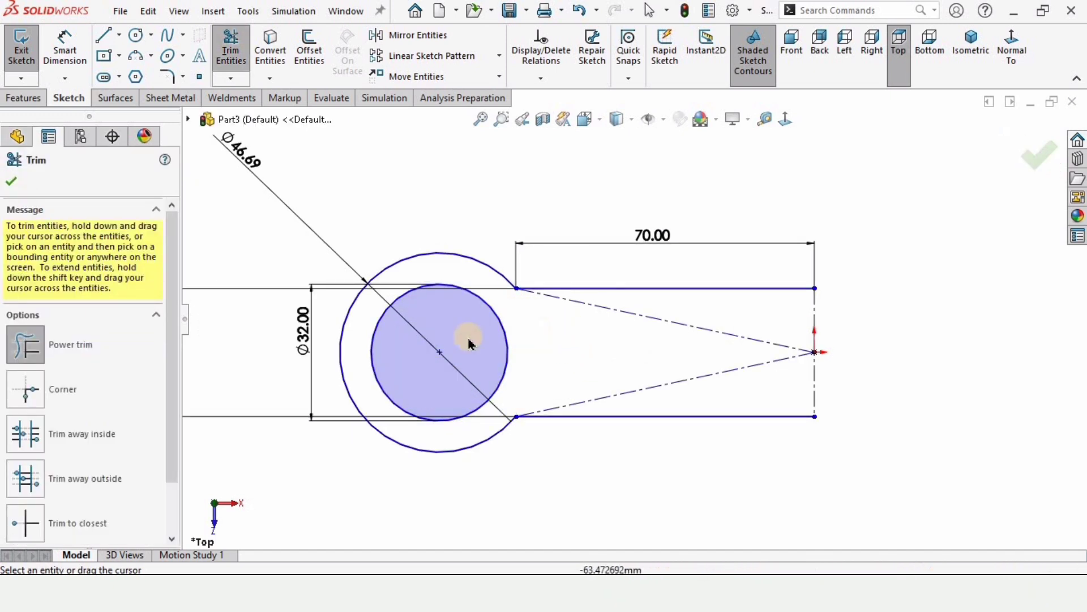
pyautogui.click(11, 182)
# Mirror the outer arc, inner circle, both horizontal lines and both diagonal construction lines about the vertical centerline at the origin.
pyautogui.scroll(2, 697, 304)
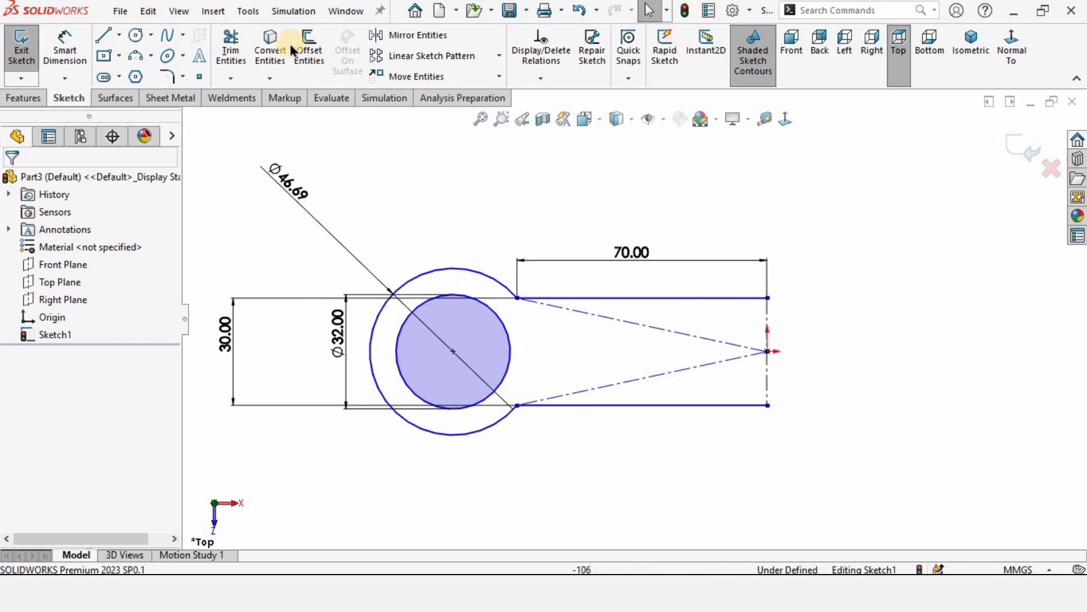
pyautogui.click(431, 36)
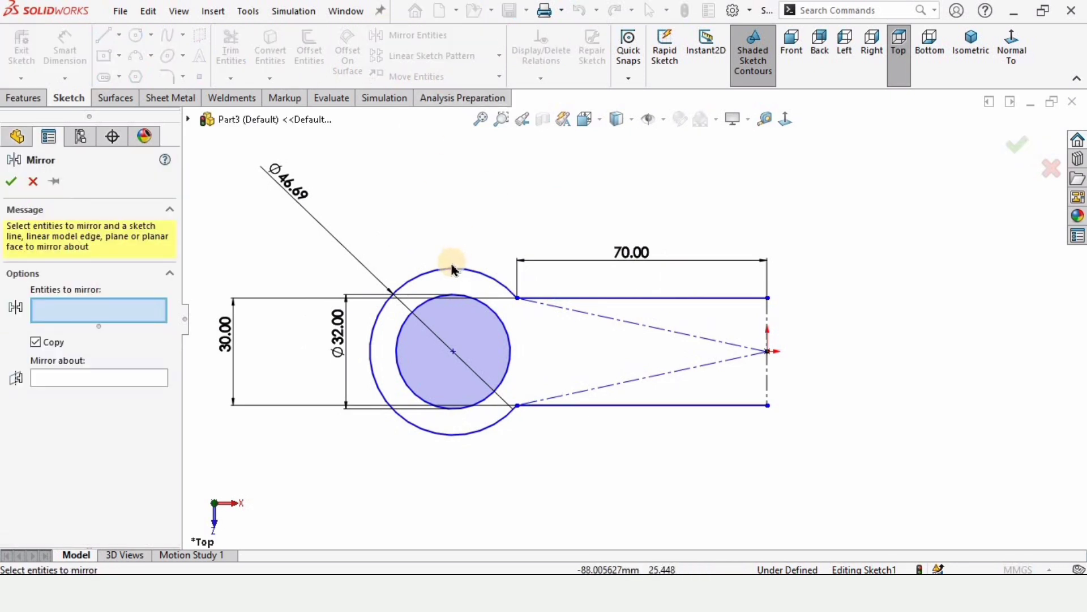
pyautogui.click(454, 272)
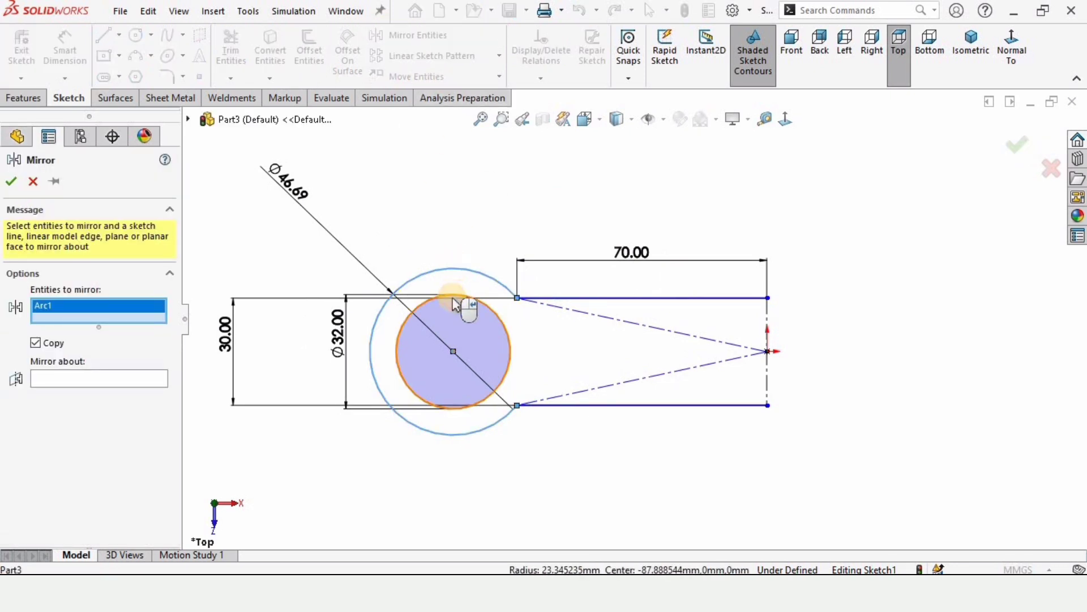
pyautogui.click(508, 334)
pyautogui.click(571, 298)
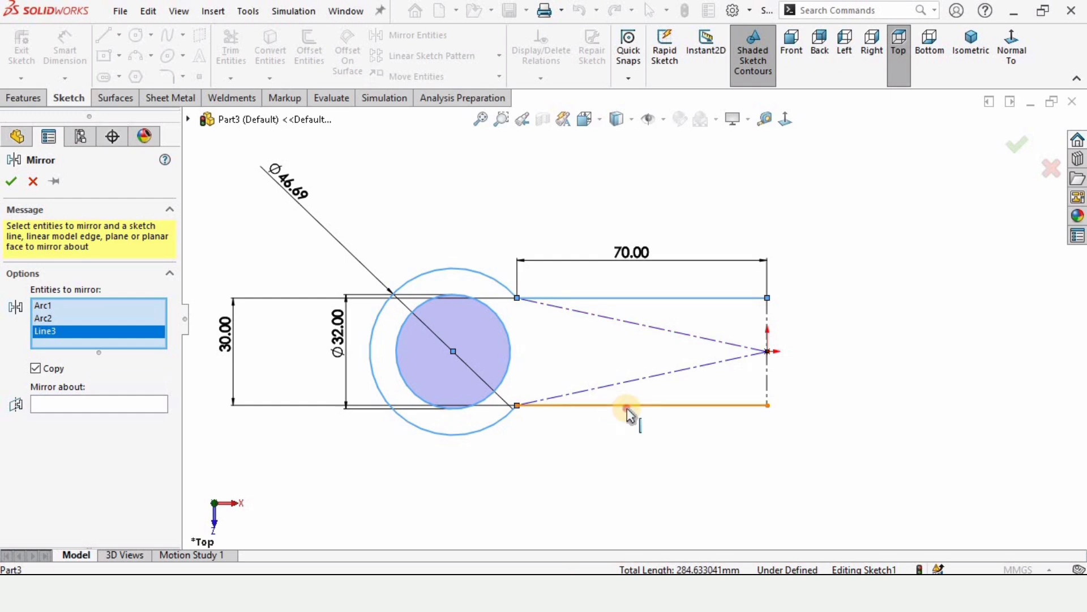
pyautogui.click(627, 405)
pyautogui.click(649, 388)
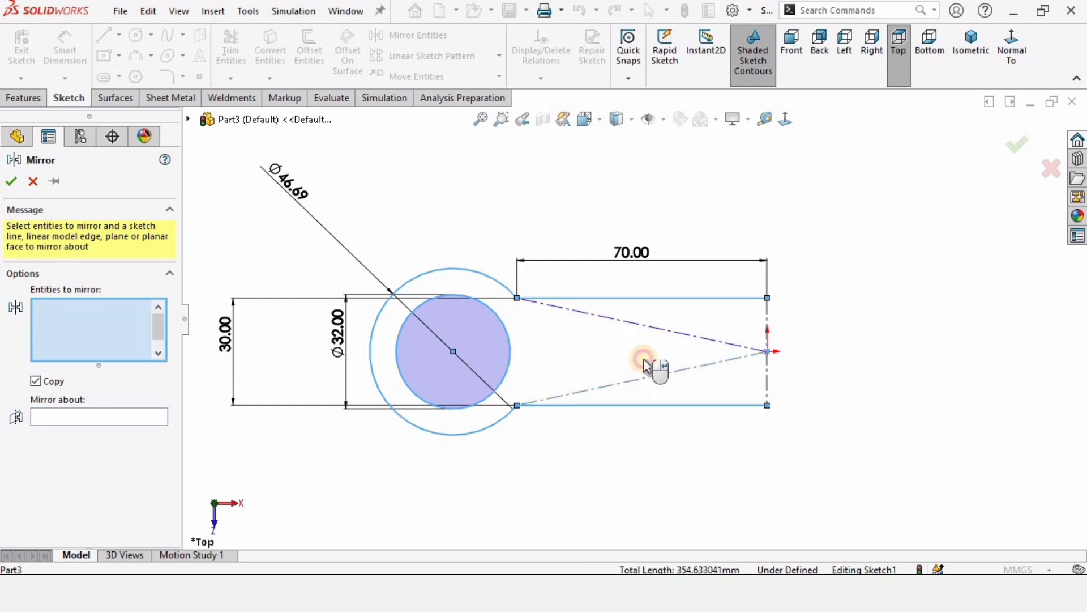
pyautogui.click(629, 321)
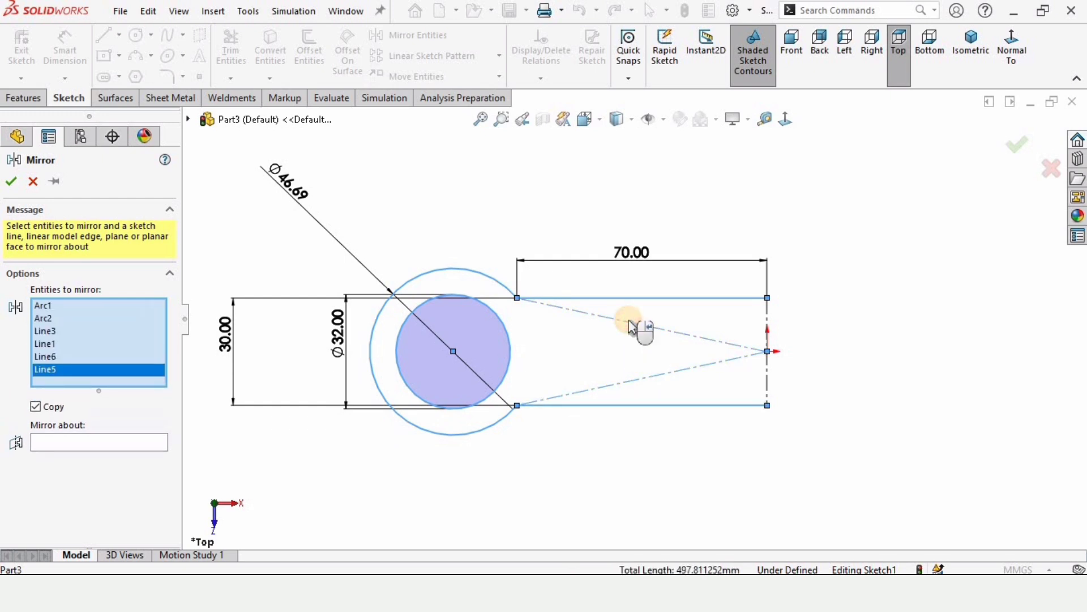
pyautogui.click(71, 442)
pyautogui.click(768, 323)
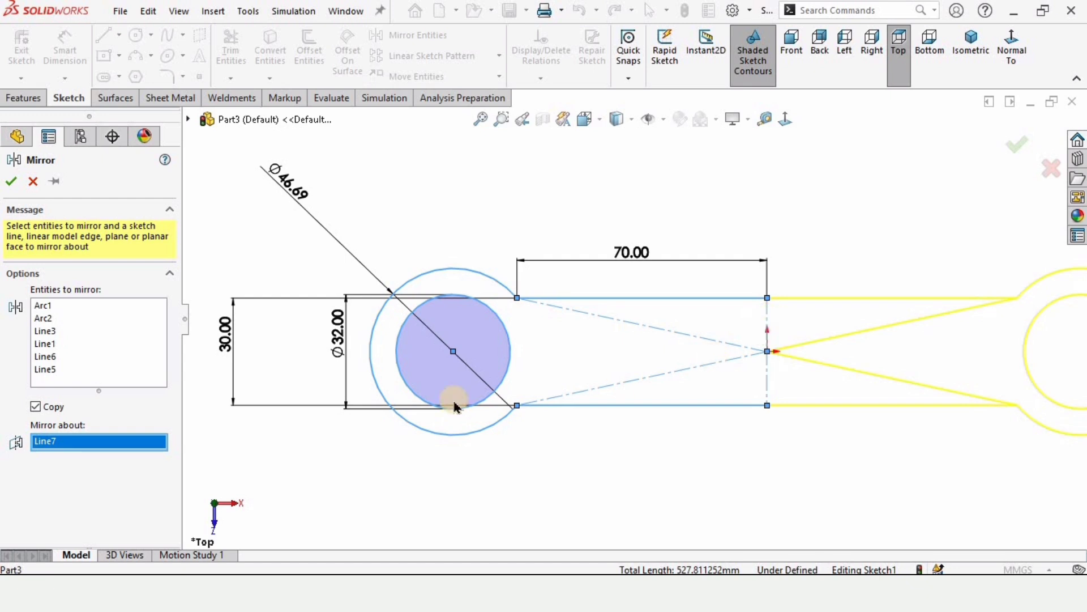
pyautogui.press('Return')
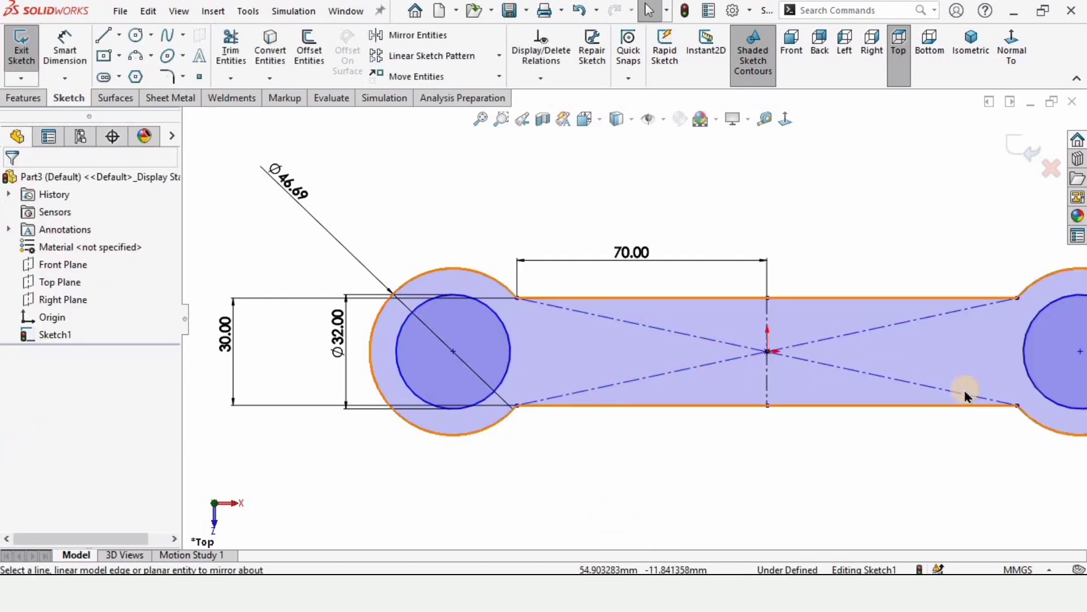
# Extrude the link profile 10 mm as a boss using the Mid Plane end condition.
pyautogui.scroll(3, 966, 388)
pyautogui.scroll(-2, 929, 381)
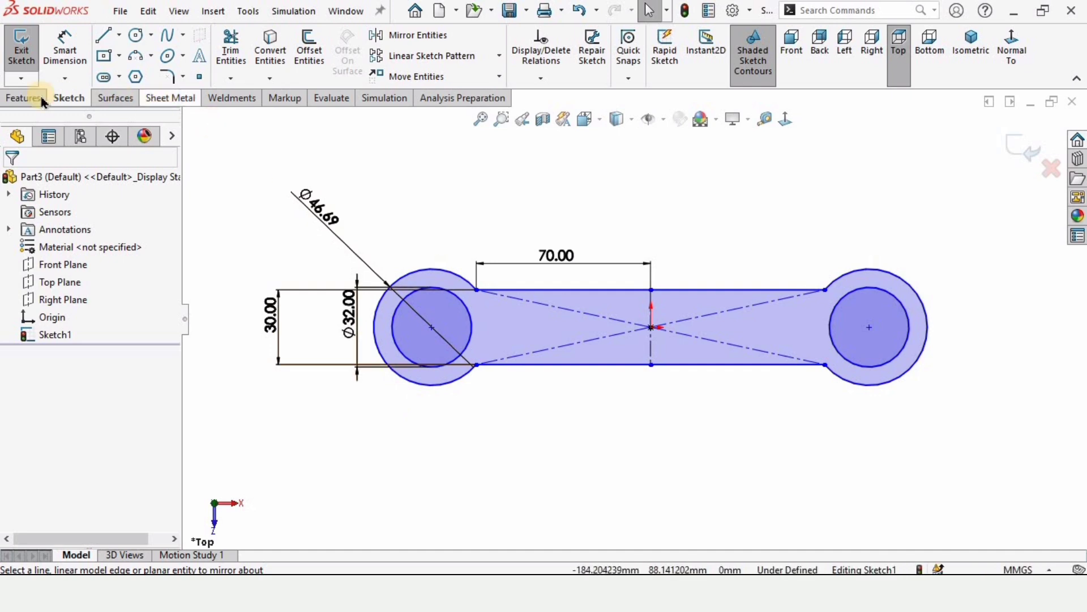
pyautogui.click(20, 98)
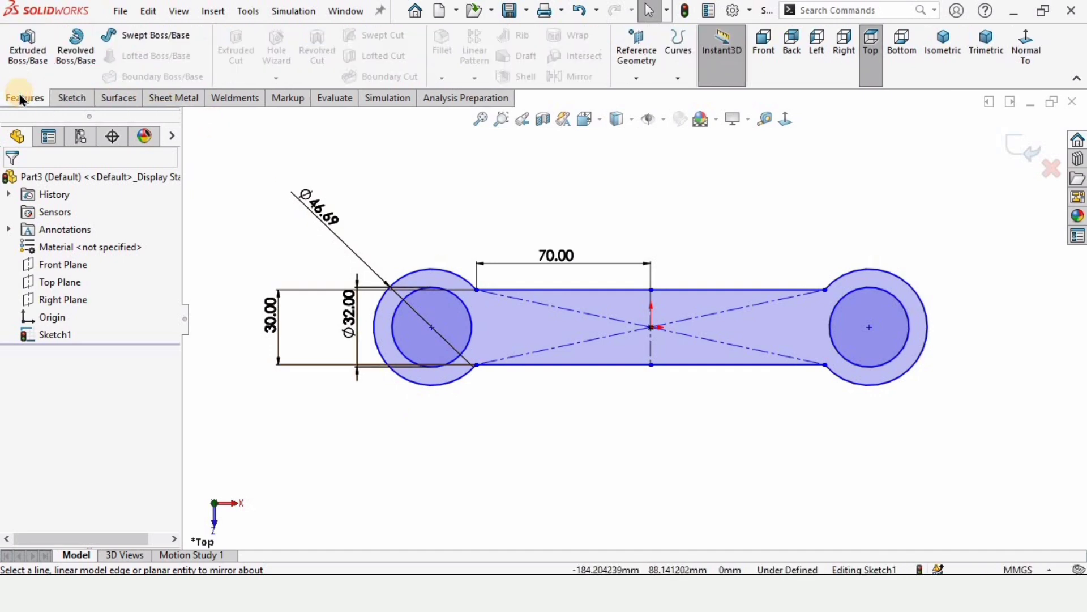
pyautogui.click(33, 55)
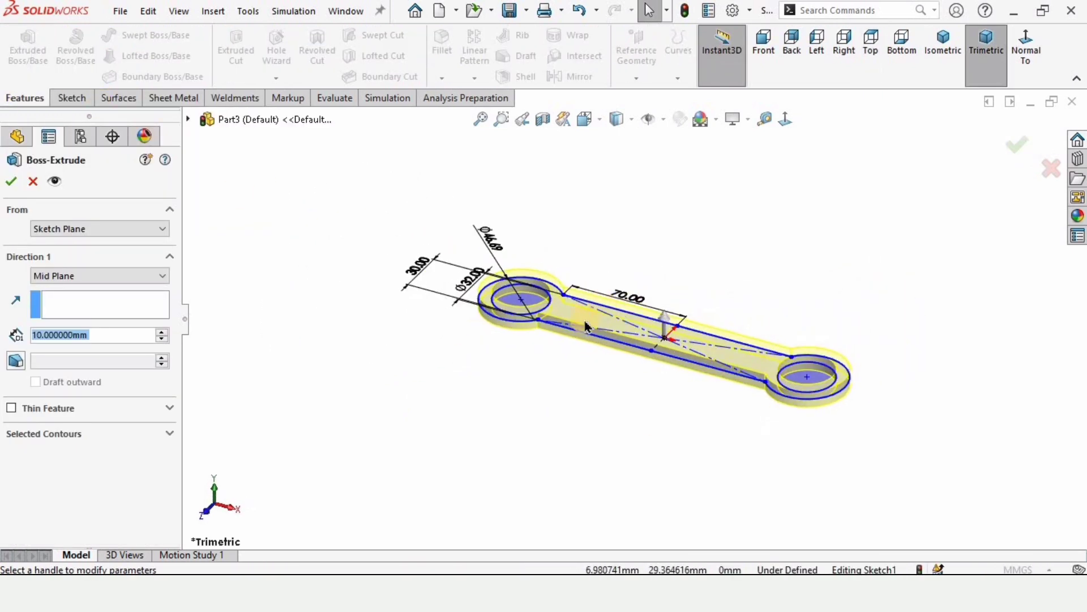
pyautogui.click(102, 277)
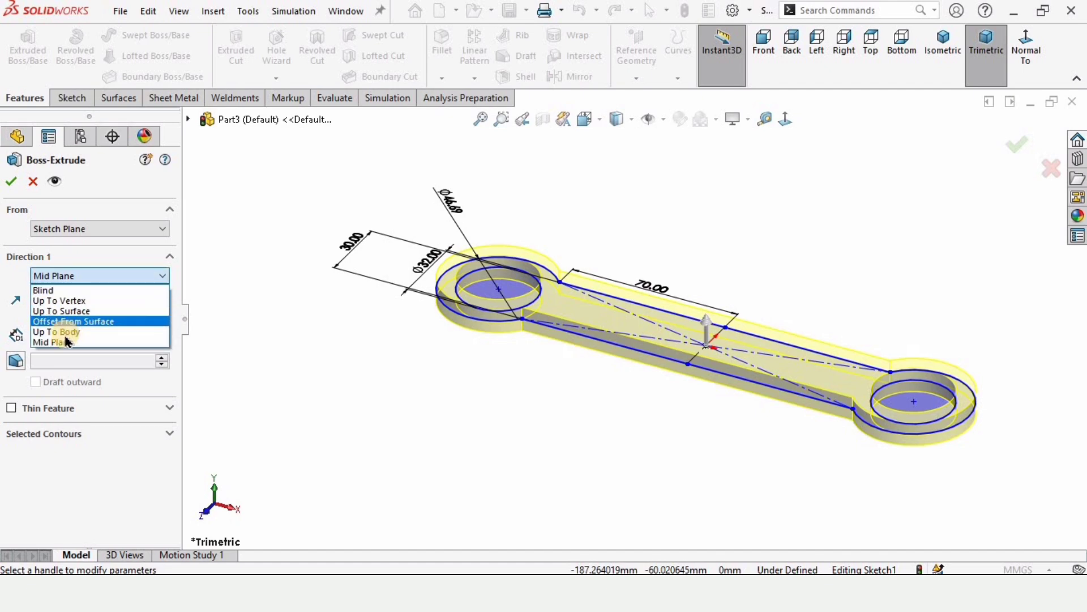
pyautogui.click(49, 344)
pyautogui.scroll(3, 569, 281)
pyautogui.moveTo(570, 280); pyautogui.dragTo(416, 356, button='middle')
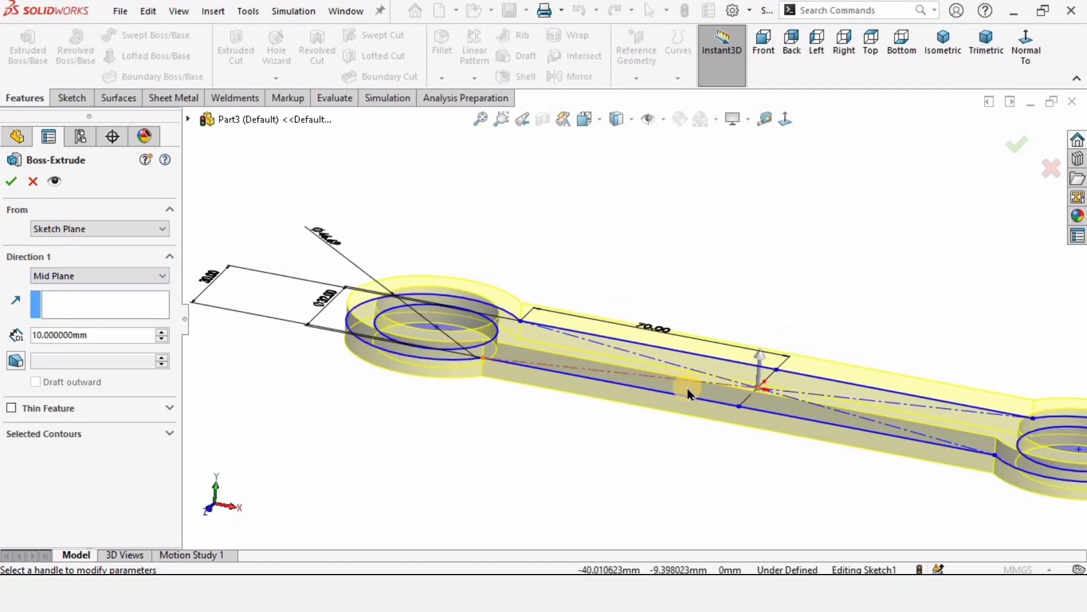
pyautogui.moveTo(524, 372); pyautogui.dragTo(728, 396, button='middle')
pyautogui.scroll(-3, 729, 395)
pyautogui.scroll(2, 761, 379)
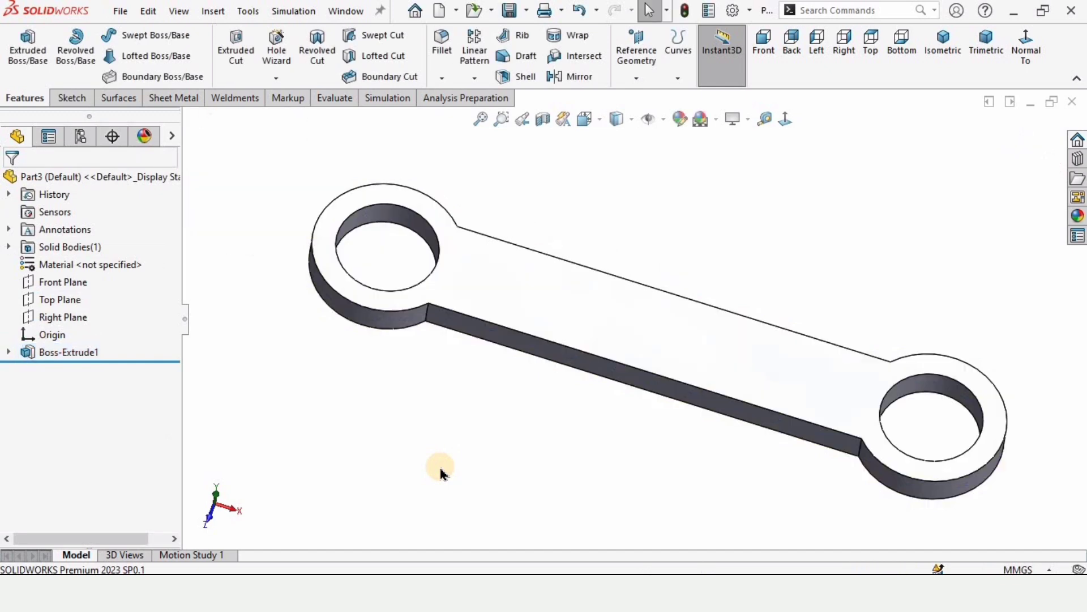
# Start a new sketch on the link's flat top face, viewed from the top.
pyautogui.moveTo(553, 367); pyautogui.dragTo(562, 444, button='middle')
pyautogui.hotkey('ctrl', '5')
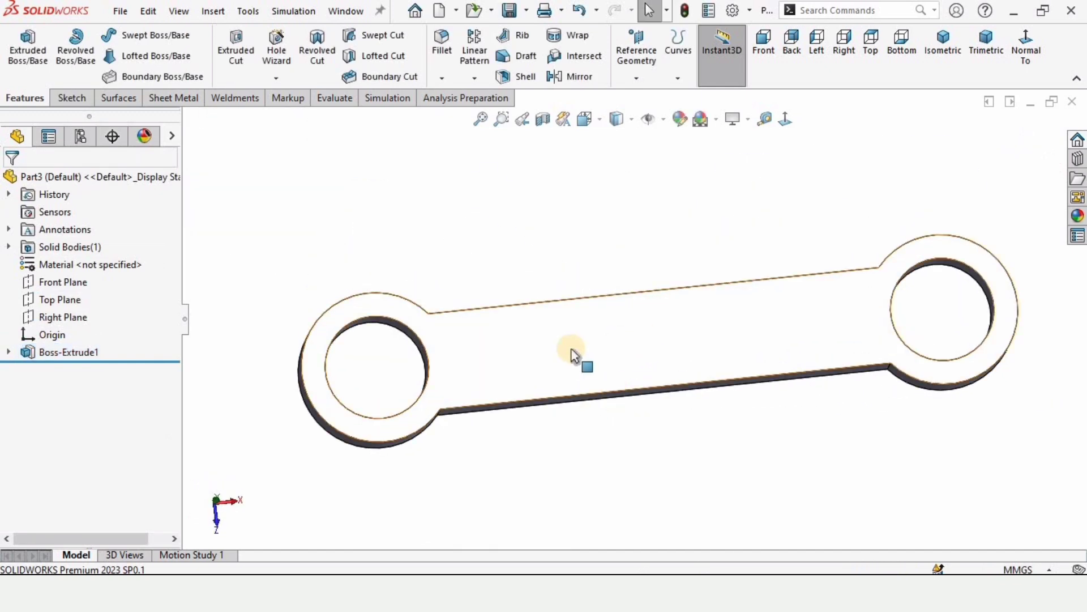
pyautogui.click(630, 344)
pyautogui.click(702, 293)
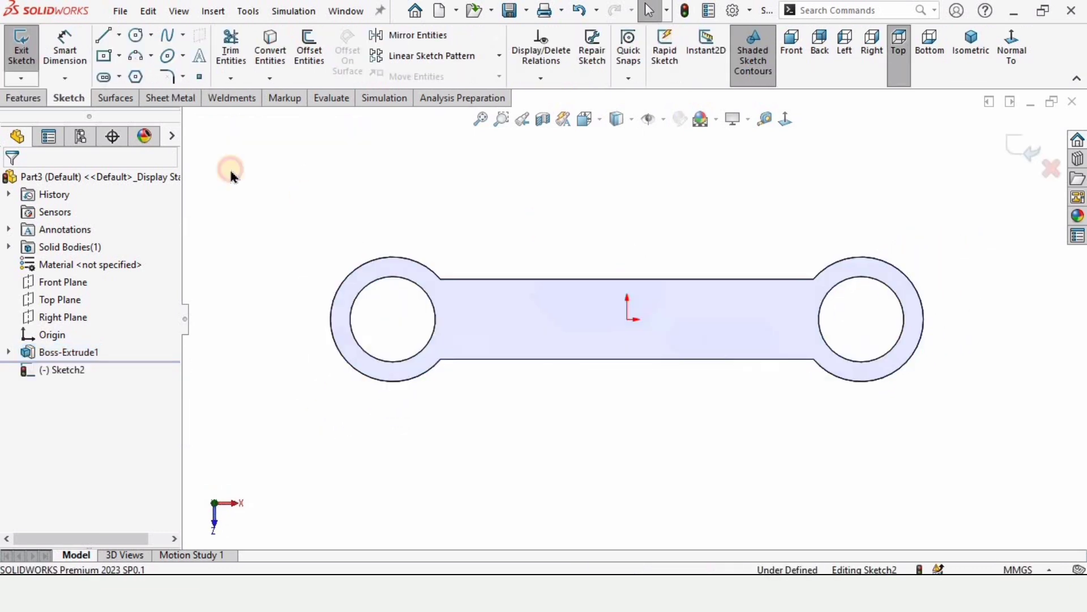
# Sketch a center rectangle about 124 by 17.5 mm on the link's top face, centered on the origin.
pyautogui.click(119, 57)
pyautogui.click(150, 95)
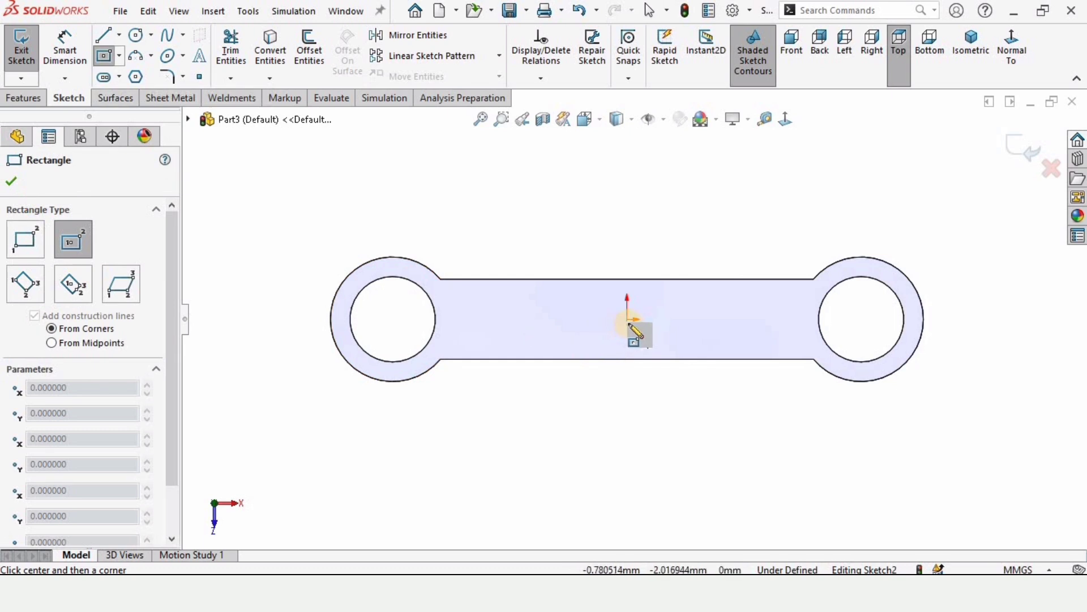
pyautogui.click(627, 319)
pyautogui.click(462, 295)
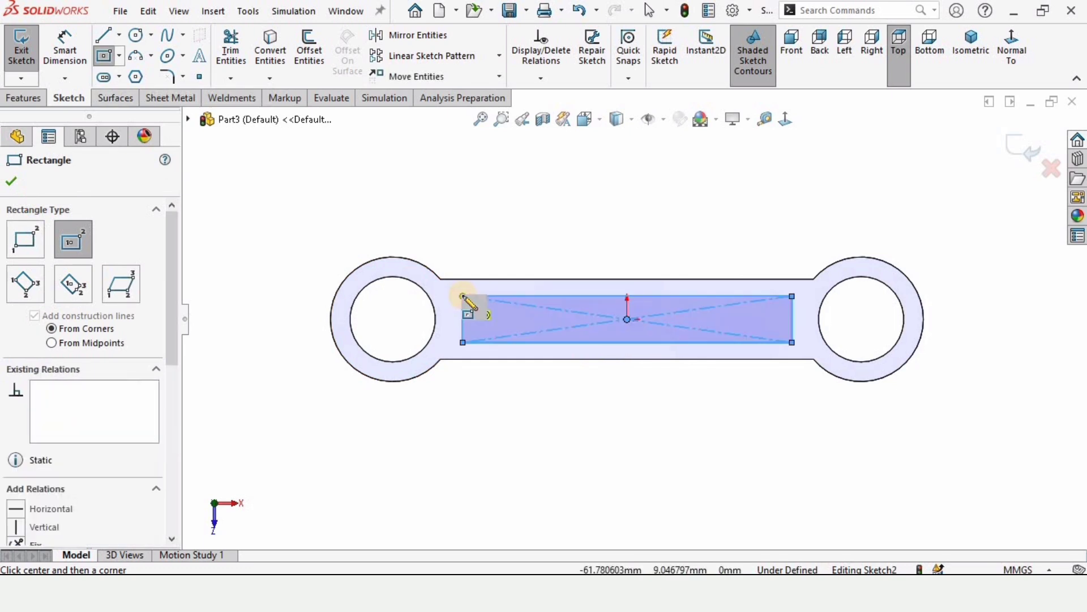
# Dimension the rectangle to 20 mm high and 120 mm long.
pyautogui.click(70, 51)
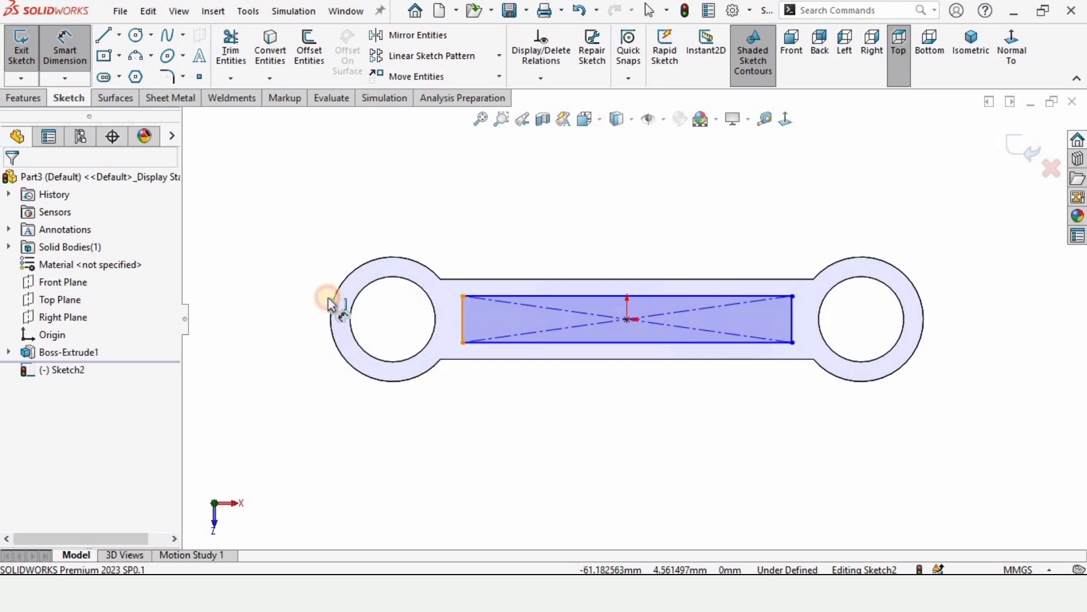
pyautogui.click(276, 294)
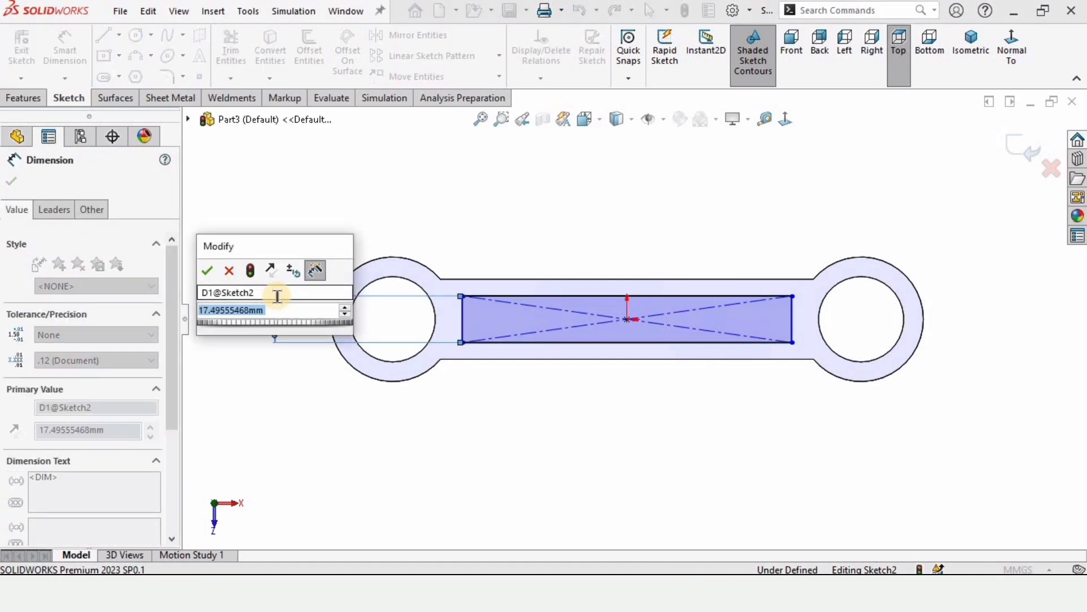
pyautogui.write('20')
pyautogui.press('Return')
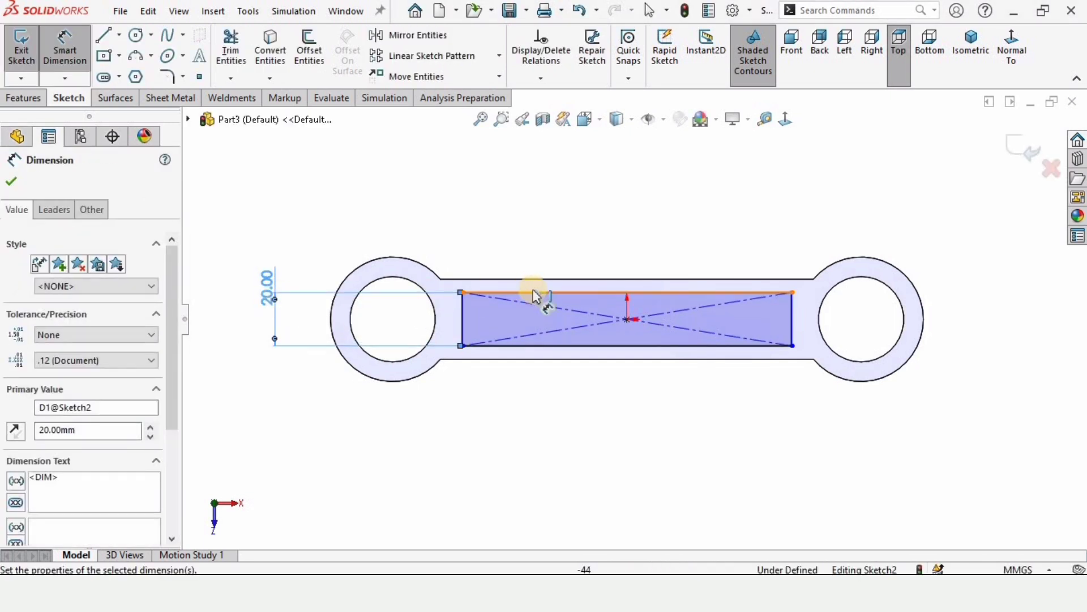
pyautogui.click(536, 294)
pyautogui.click(549, 230)
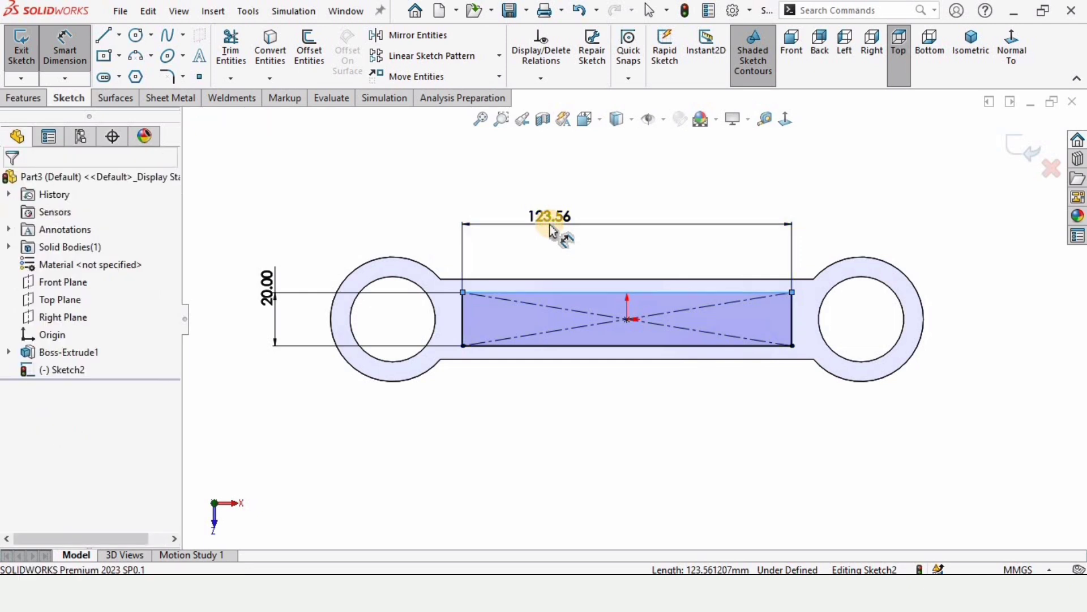
pyautogui.click(551, 229)
pyautogui.write('120')
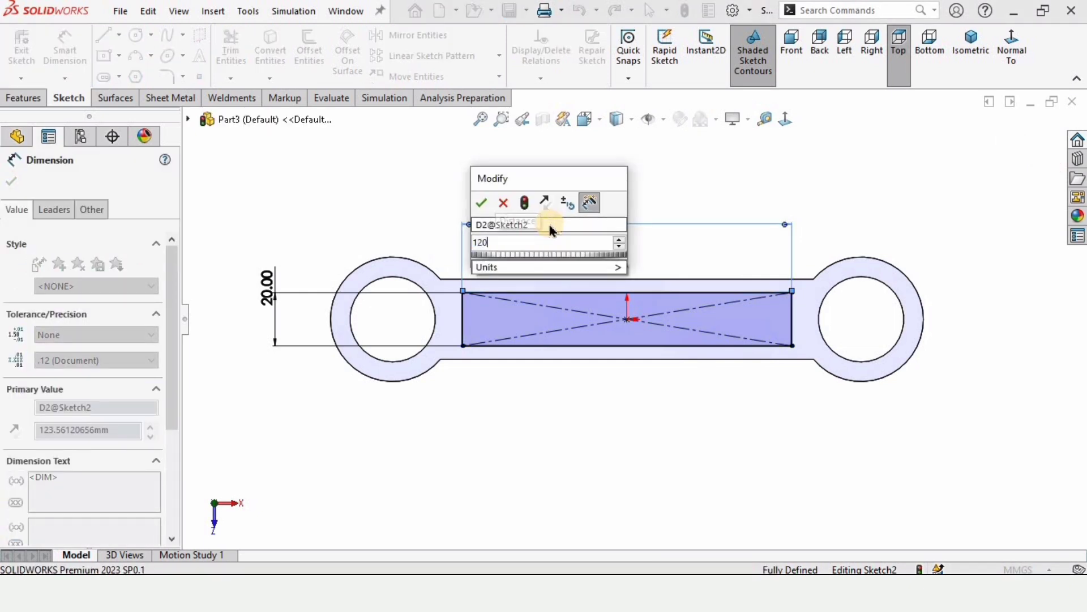
pyautogui.press('Return')
pyautogui.click(580, 453)
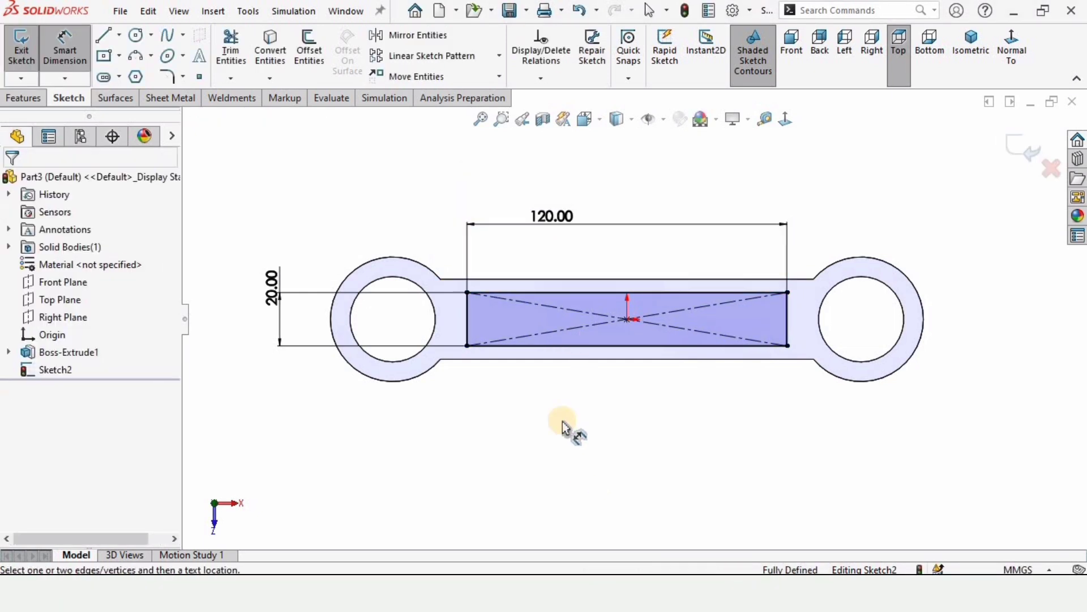
# Round all four corners of the rectangle with 5 mm sketch fillets.
pyautogui.click(167, 76)
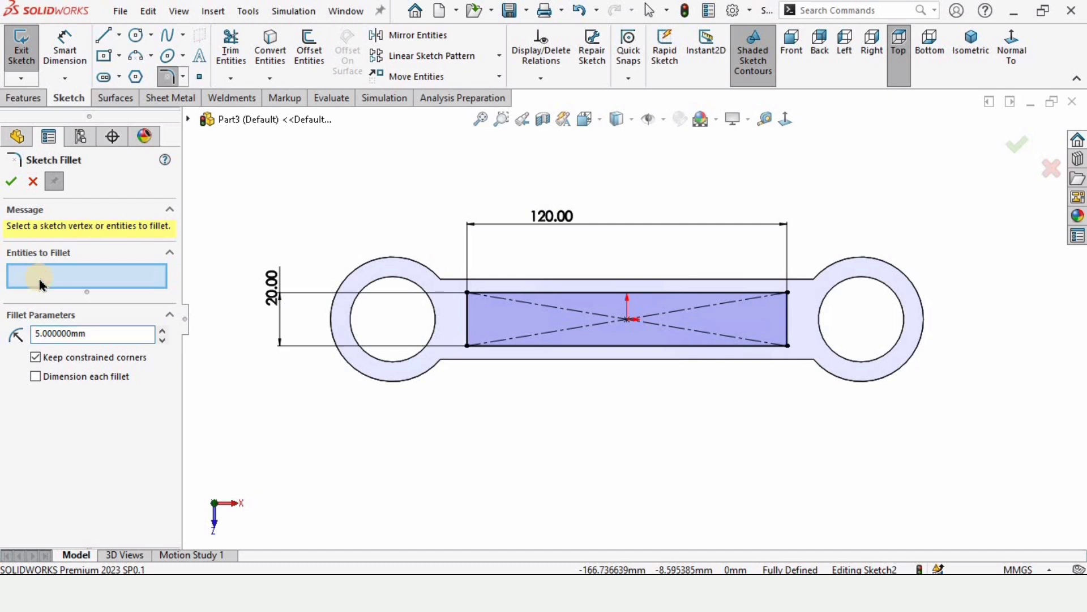
pyautogui.click(466, 292)
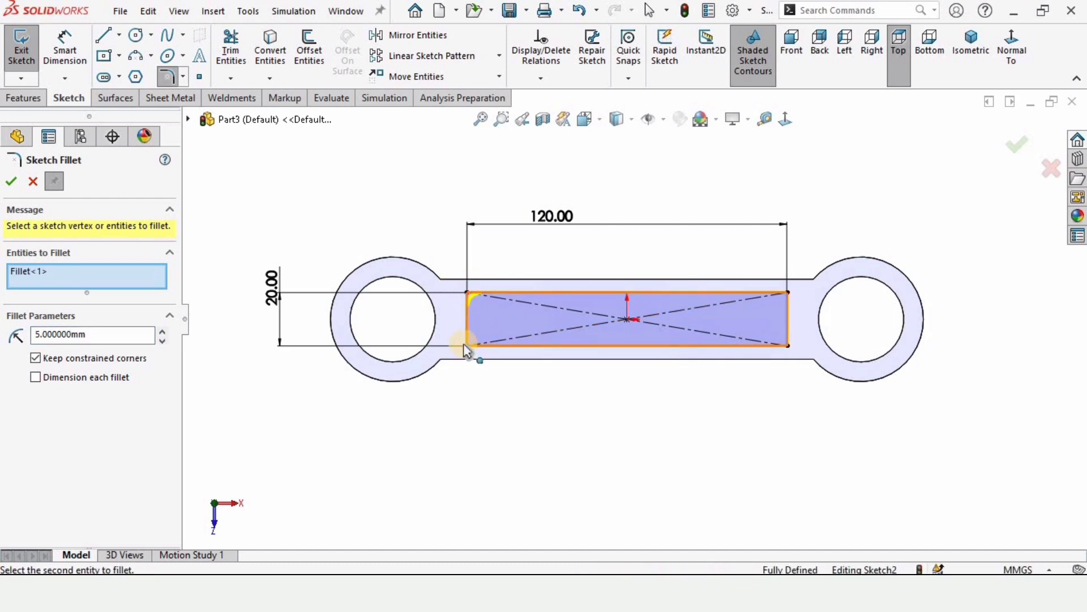
pyautogui.click(467, 344)
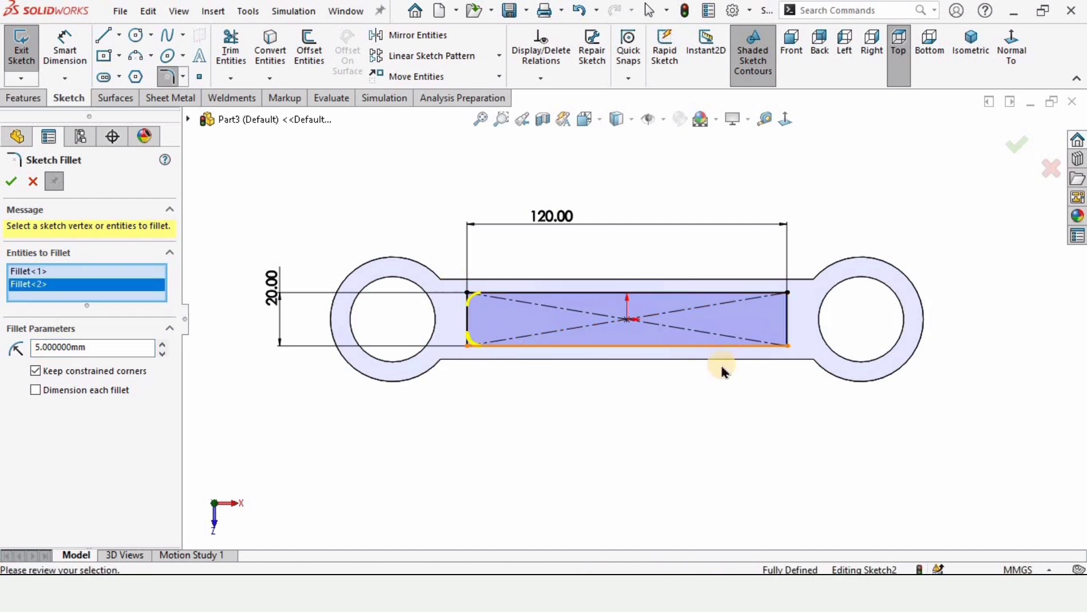
pyautogui.click(786, 345)
pyautogui.click(788, 292)
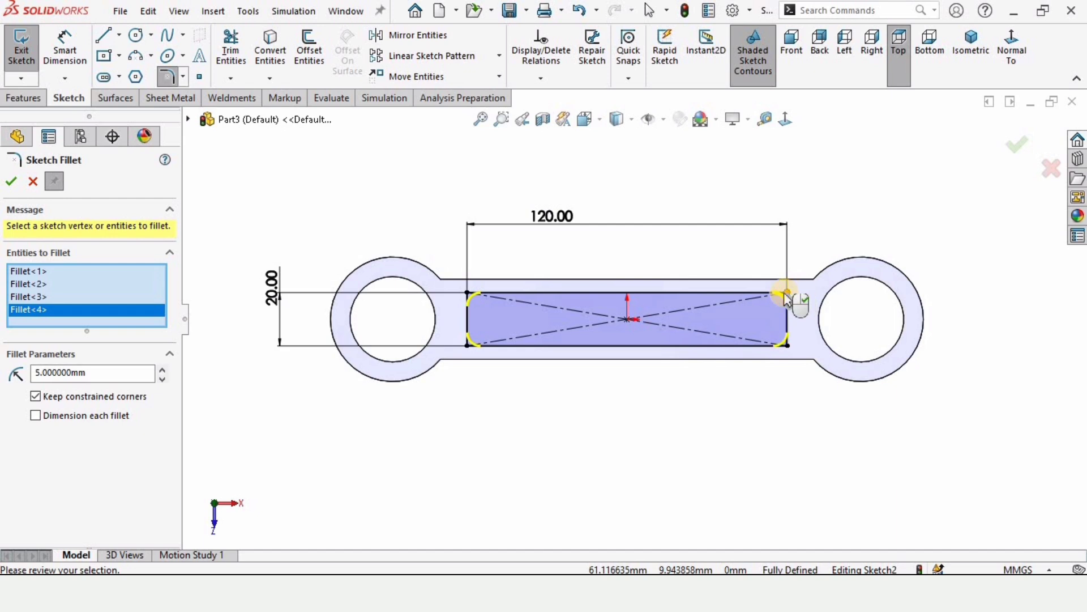
pyautogui.click(496, 469)
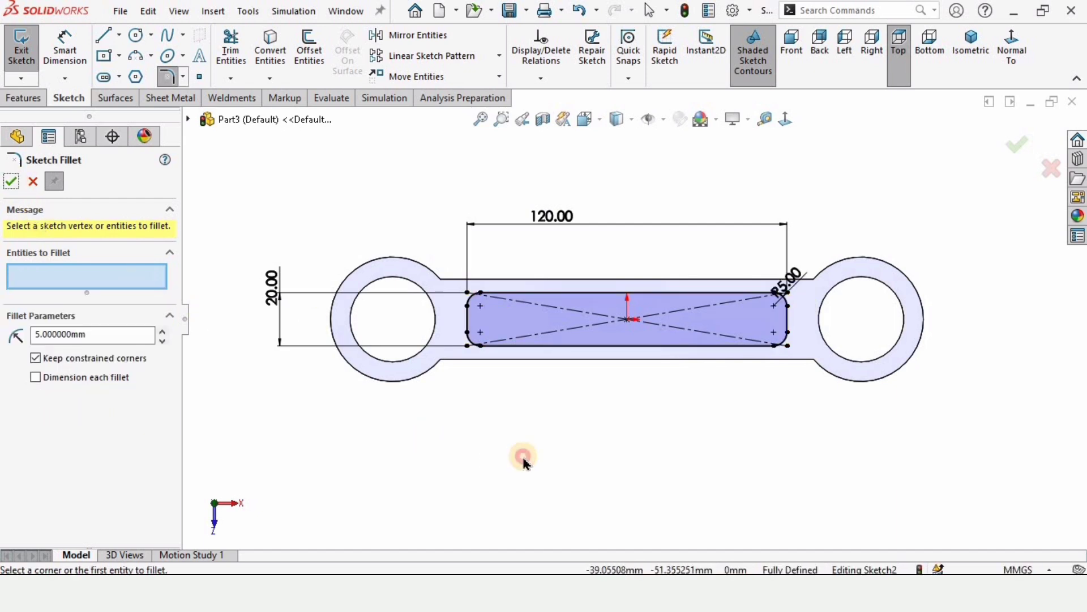
pyautogui.click(31, 181)
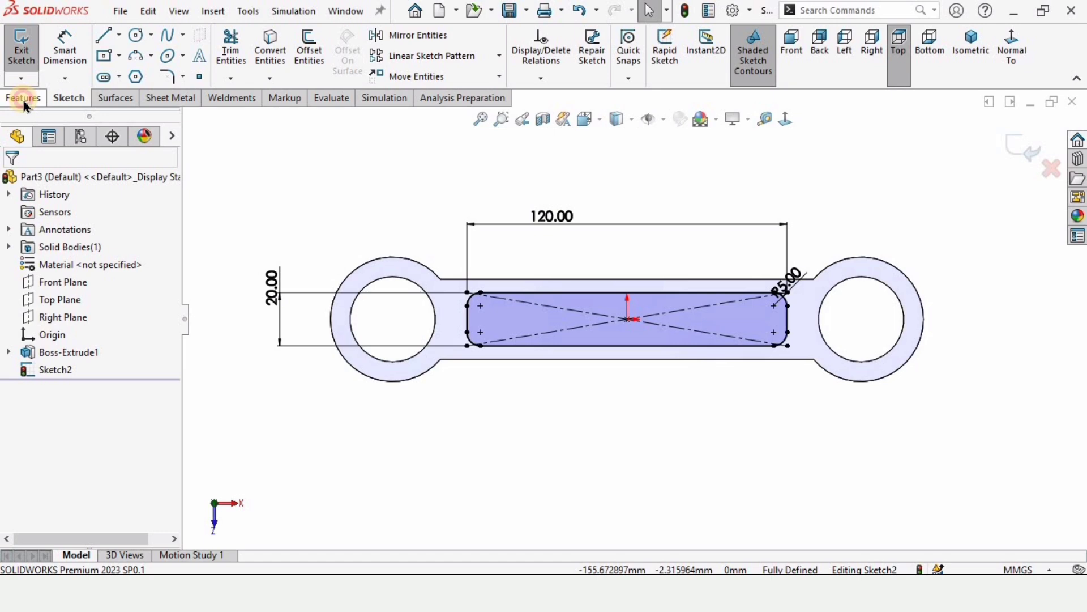
# Cut the rounded rectangle 2 mm deep into the link with a Blind Extruded Cut.
pyautogui.click(24, 101)
pyautogui.click(226, 45)
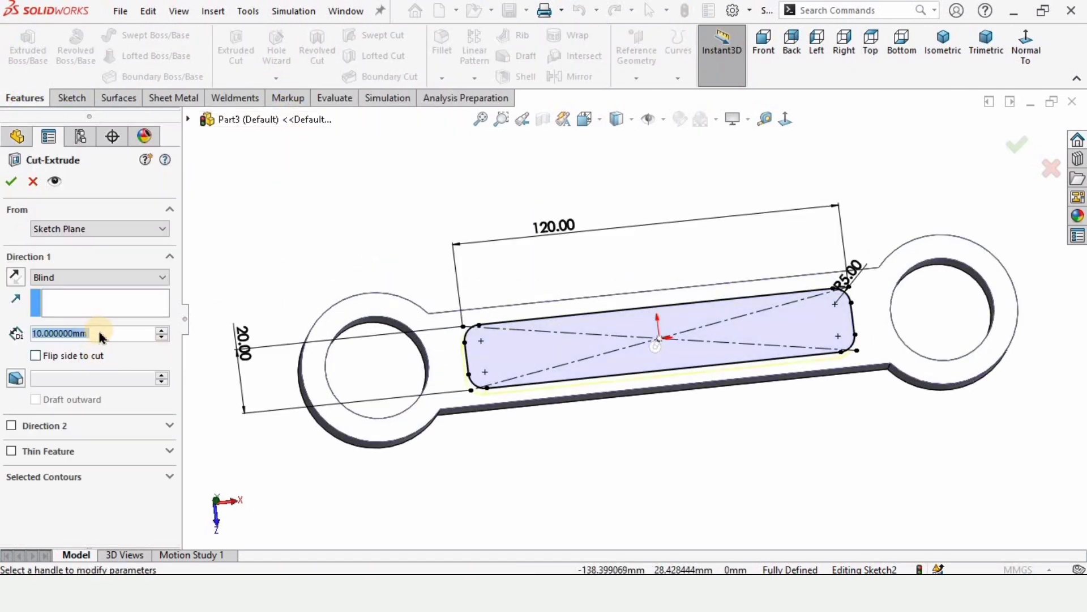
pyautogui.click(121, 333)
pyautogui.write('2')
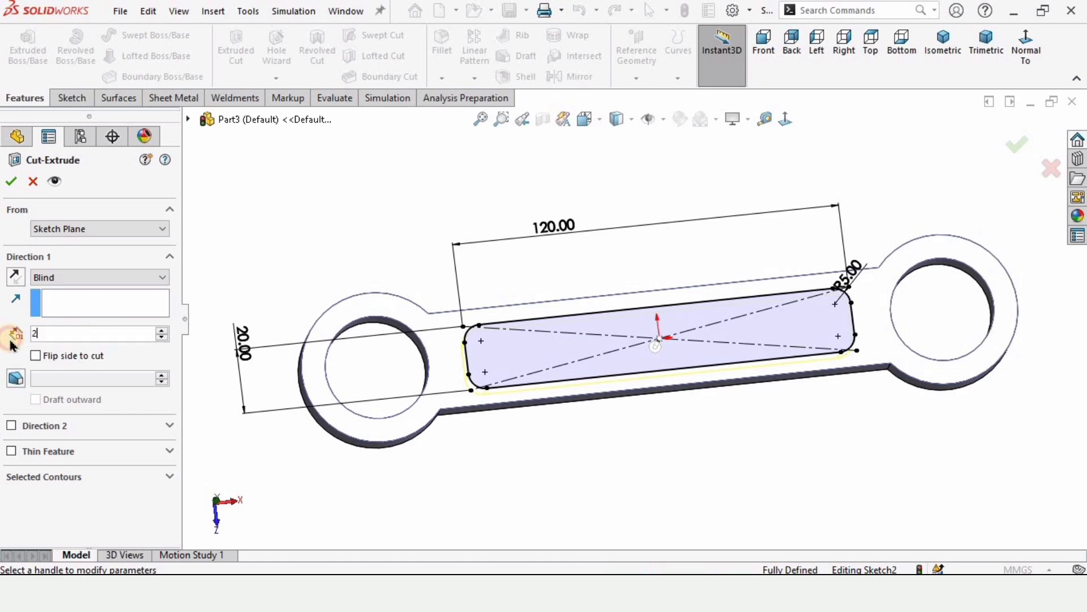
pyautogui.press('Return')
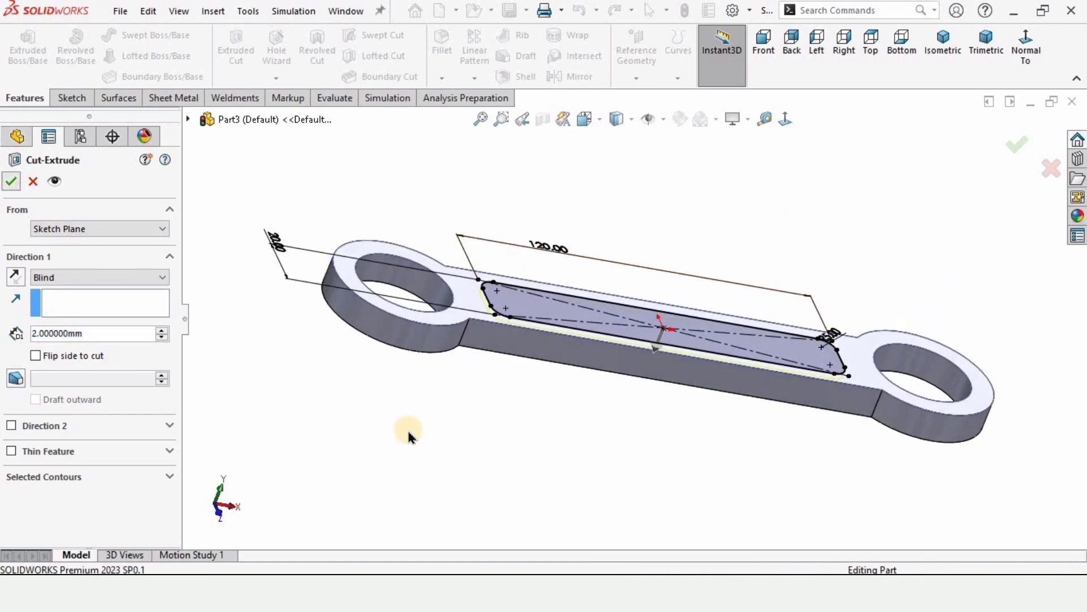
# Mirror the rectangular pocket cut about the Top Plane onto the link's opposite face.
pyautogui.moveTo(408, 420); pyautogui.dragTo(713, 325, button='middle')
pyautogui.moveTo(600, 355); pyautogui.dragTo(568, 318, button='middle')
pyautogui.click(572, 75)
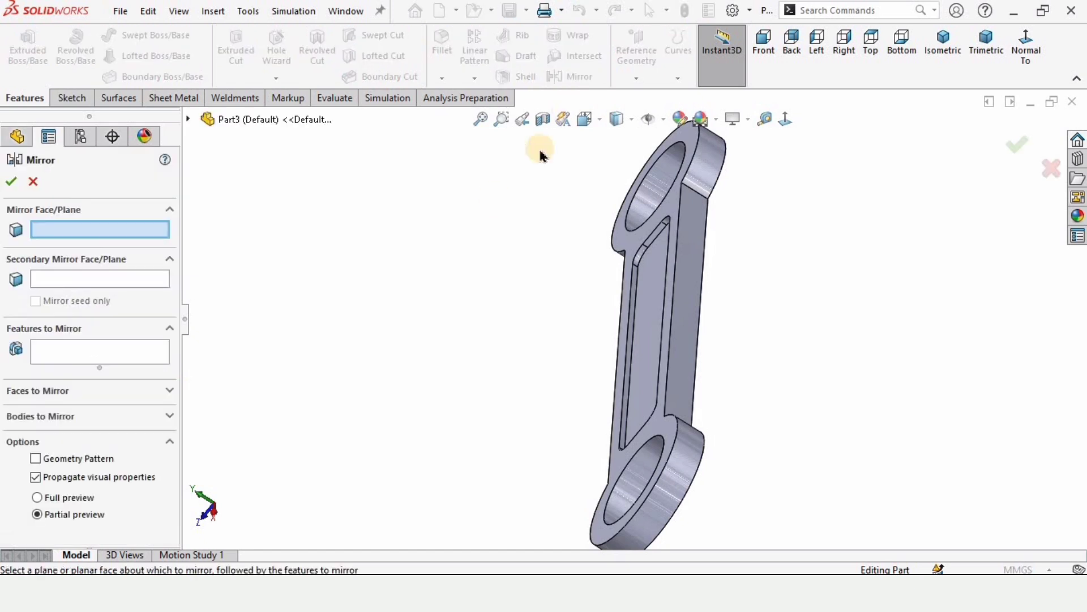
pyautogui.click(62, 356)
pyautogui.moveTo(476, 337); pyautogui.dragTo(633, 282, button='middle')
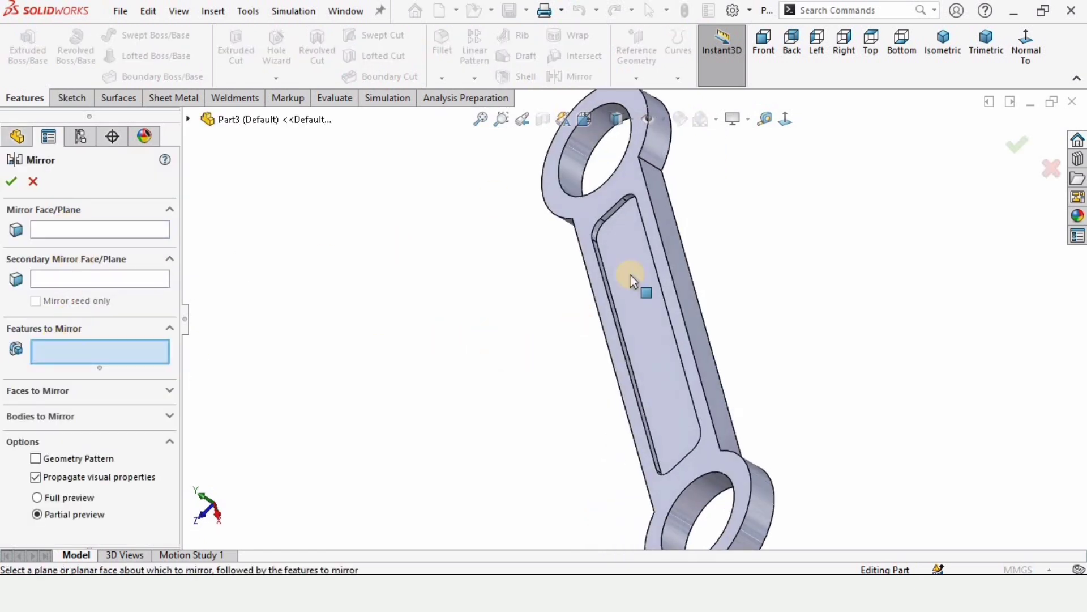
pyautogui.click(641, 303)
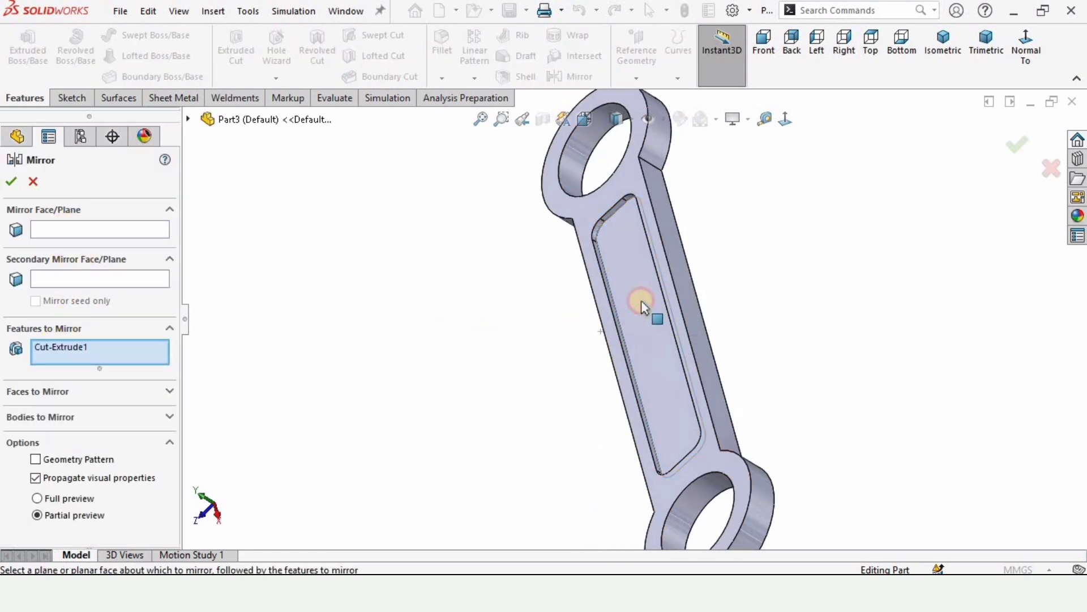
pyautogui.click(65, 228)
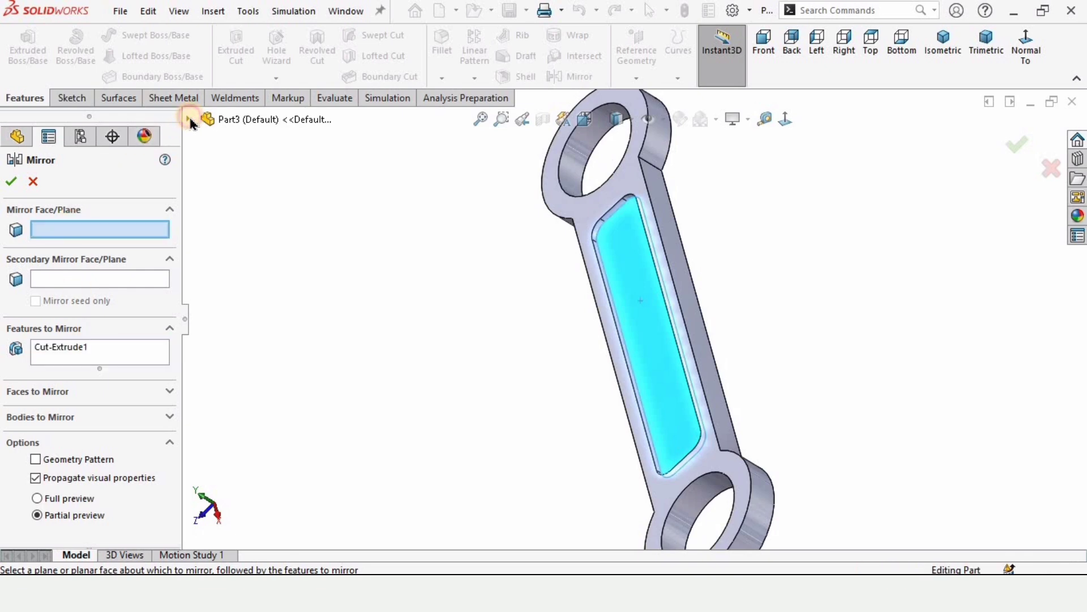
pyautogui.click(188, 119)
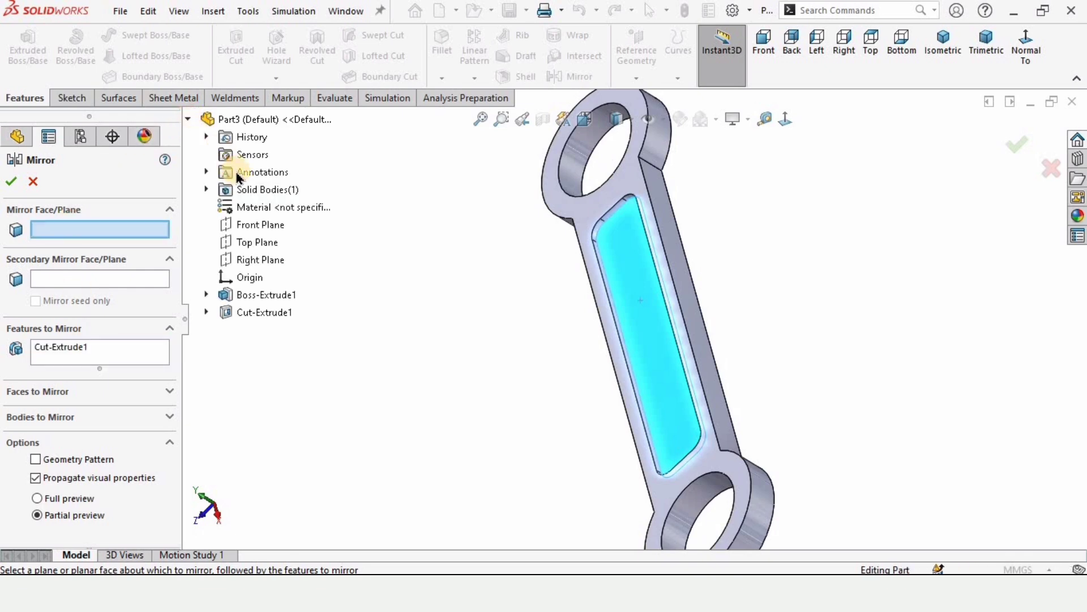
pyautogui.click(258, 242)
pyautogui.moveTo(505, 291); pyautogui.dragTo(553, 339, button='middle')
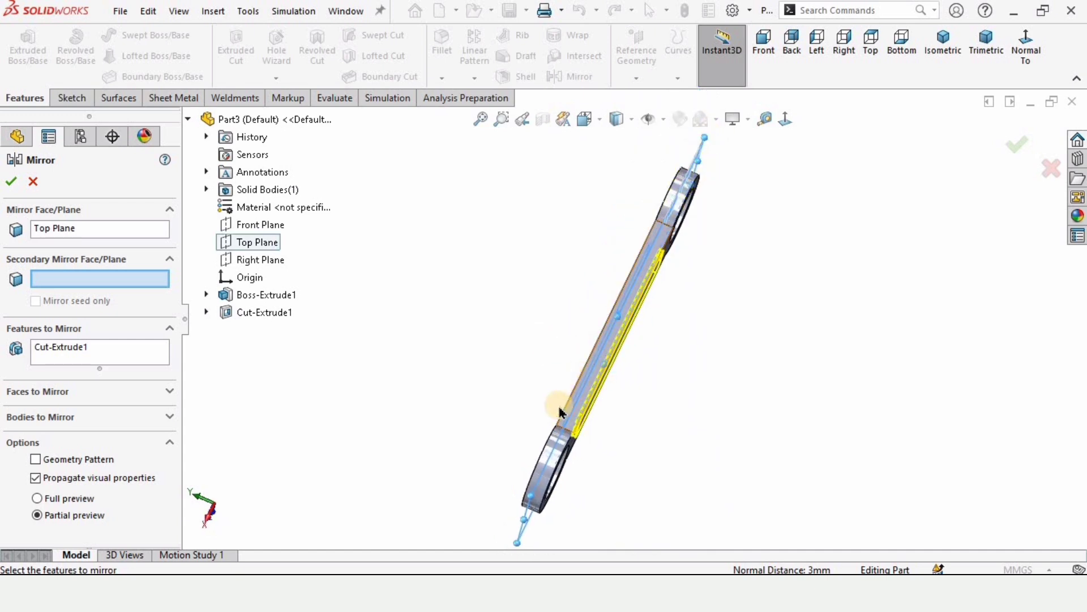
pyautogui.moveTo(594, 358); pyautogui.dragTo(569, 359, button='middle')
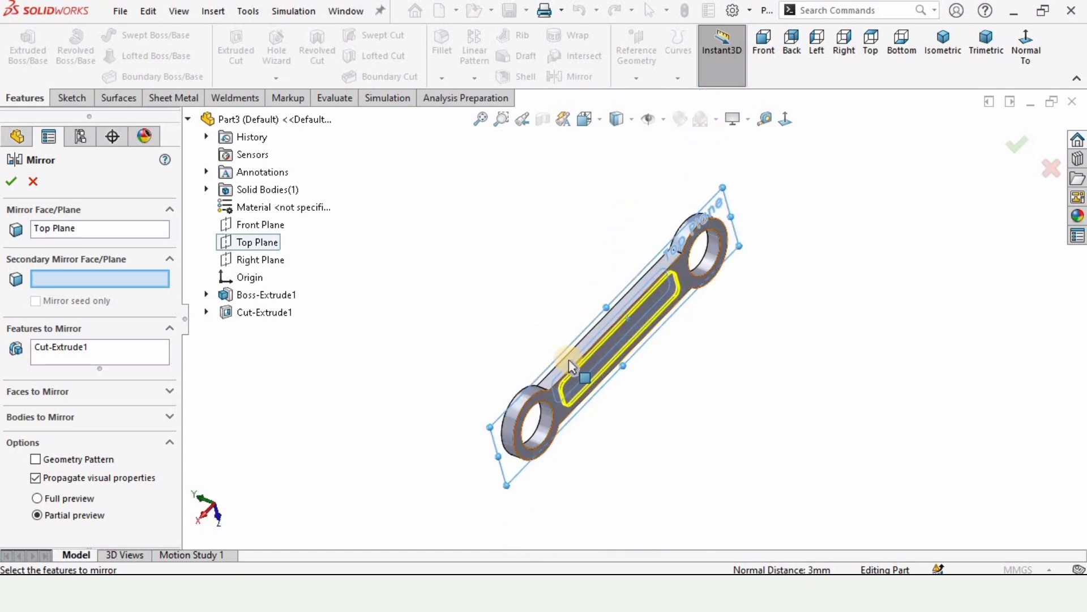
pyautogui.click(11, 181)
# Fillet the four edges where the straight arm meets the two end rings with a 10 mm symmetric radius.
pyautogui.moveTo(400, 371); pyautogui.dragTo(493, 406, button='middle')
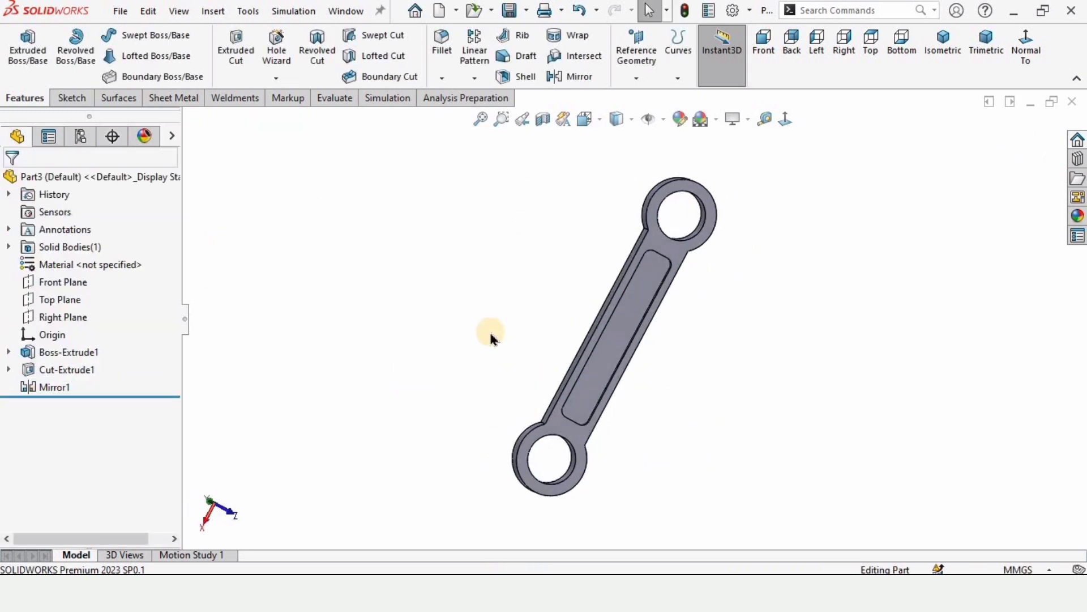
pyautogui.click(443, 48)
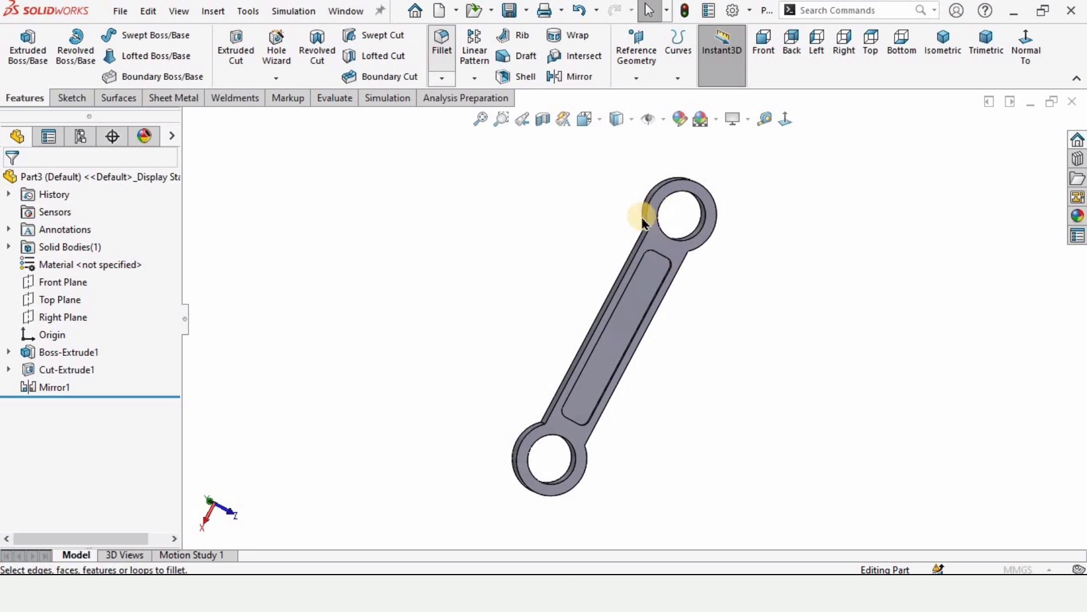
pyautogui.scroll(-2, 661, 253)
pyautogui.moveTo(661, 253); pyautogui.dragTo(651, 240, button='middle')
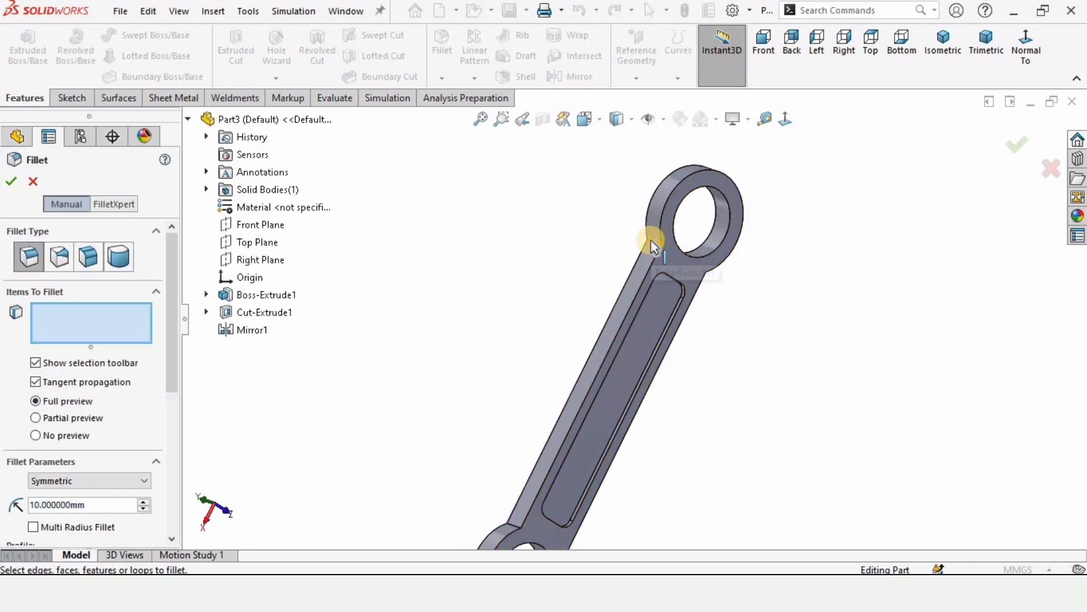
pyautogui.click(651, 240)
pyautogui.moveTo(572, 461); pyautogui.dragTo(570, 400, button='middle')
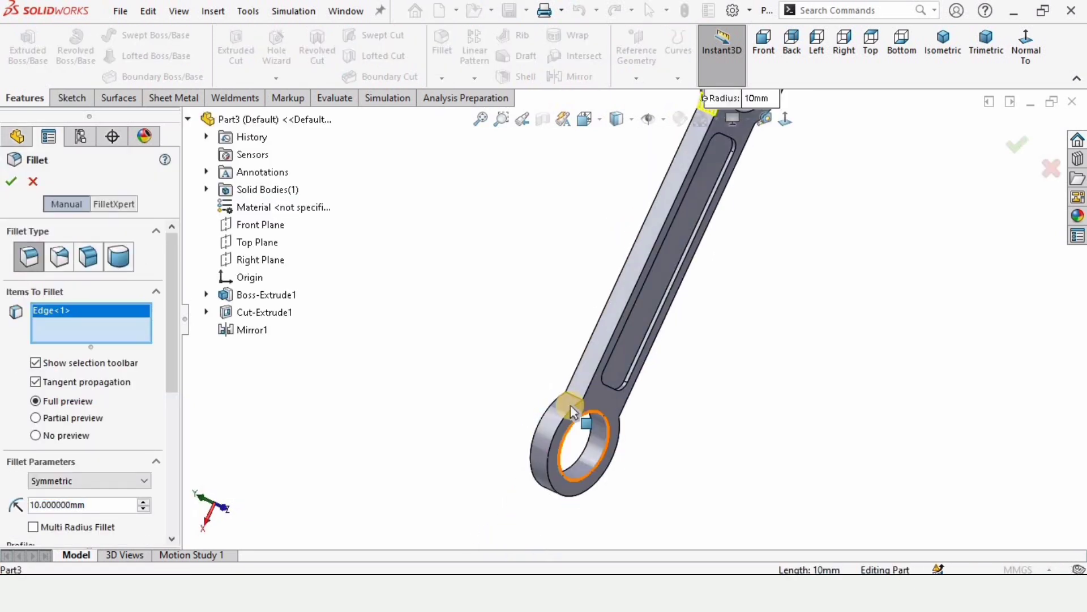
pyautogui.scroll(3, 590, 357)
pyautogui.click(593, 355)
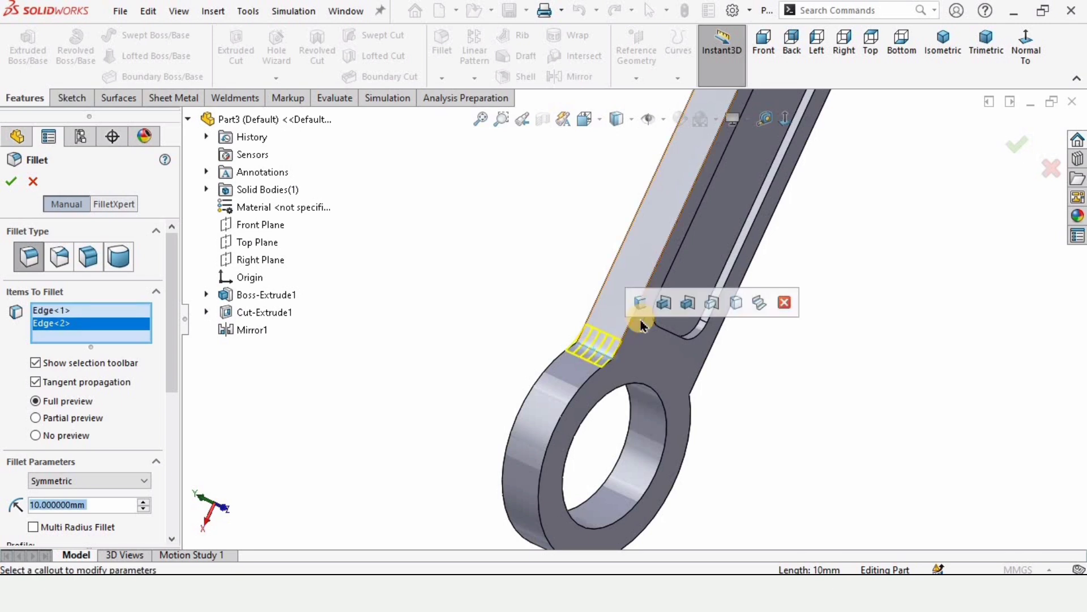
pyautogui.click(637, 303)
pyautogui.scroll(-3, 723, 250)
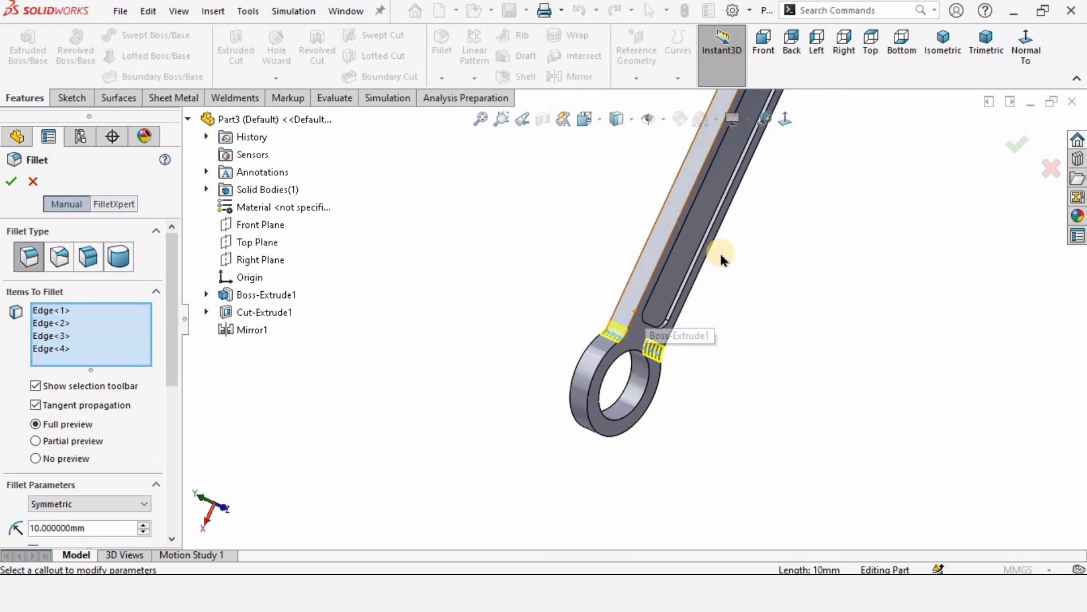
pyautogui.moveTo(723, 249); pyautogui.dragTo(712, 283, button='middle')
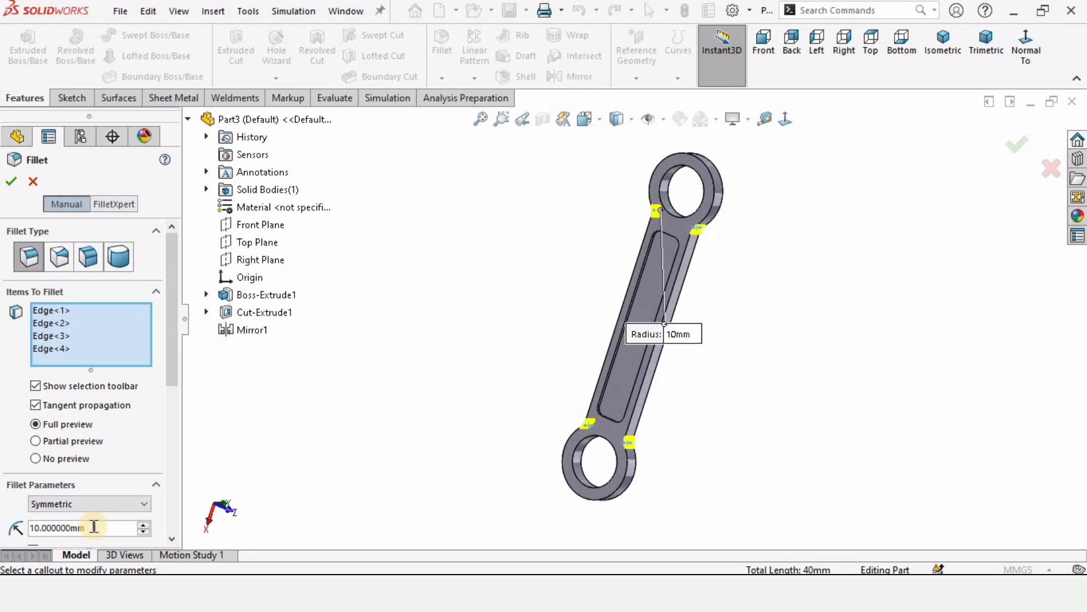
pyautogui.click(12, 182)
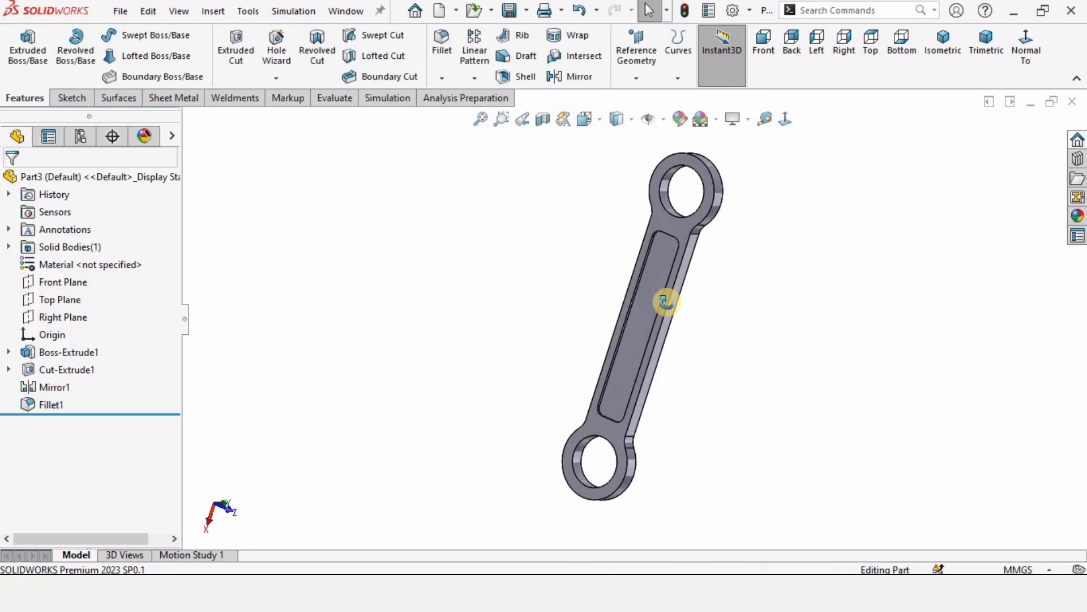
# Save the link as a SOLIDWORKS Part named Part_Sim_1 in the Simulations folder.
pyautogui.moveTo(665, 301); pyautogui.dragTo(475, 243, button='middle')
pyautogui.moveTo(646, 320); pyautogui.dragTo(449, 253, button='middle')
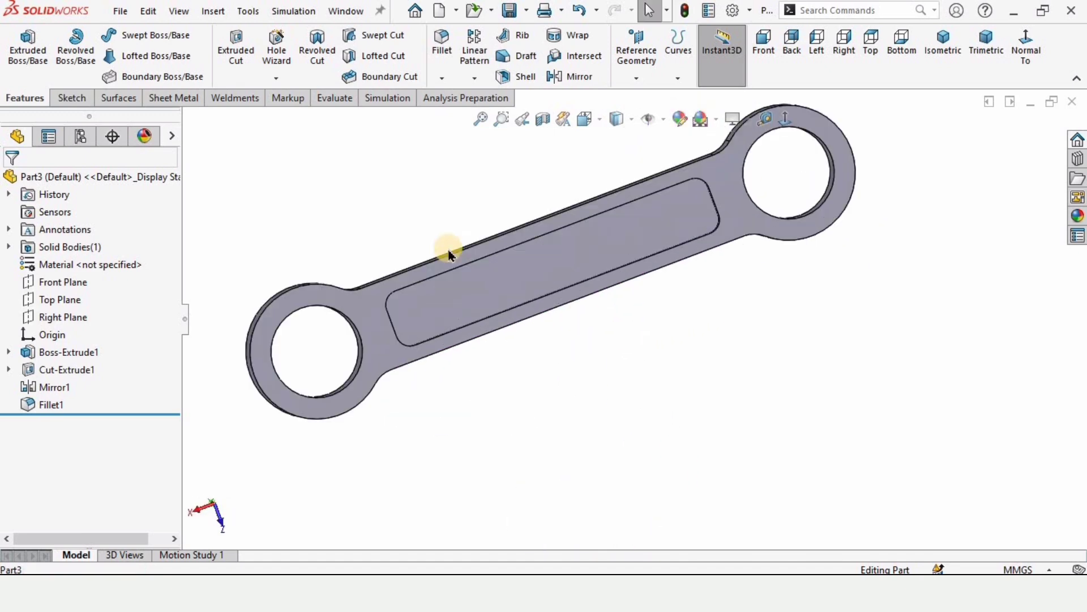
pyautogui.click(120, 11)
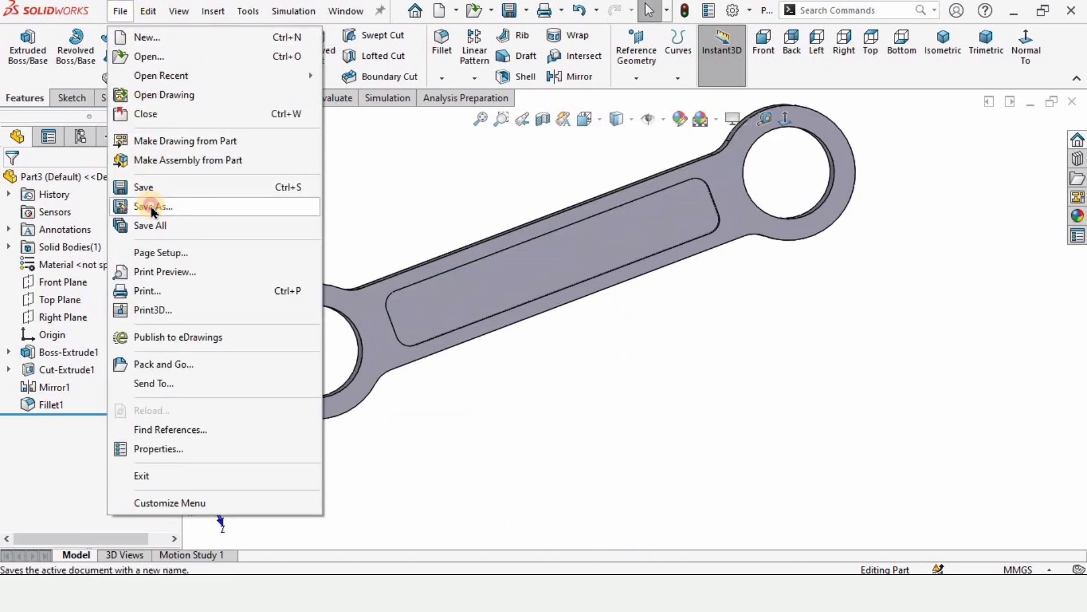
pyautogui.click(152, 208)
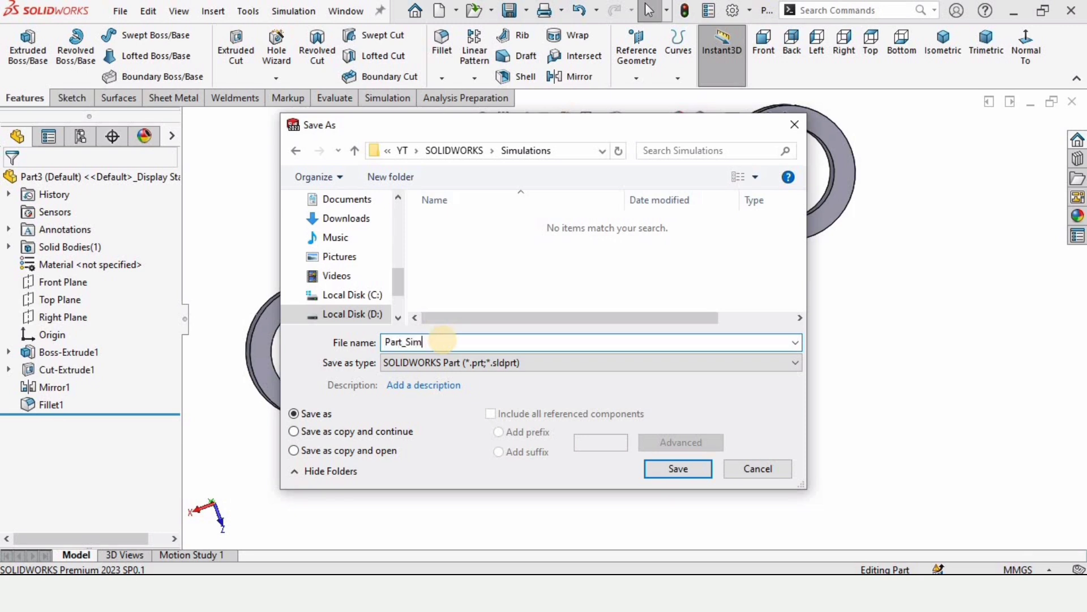
pyautogui.press('Return')
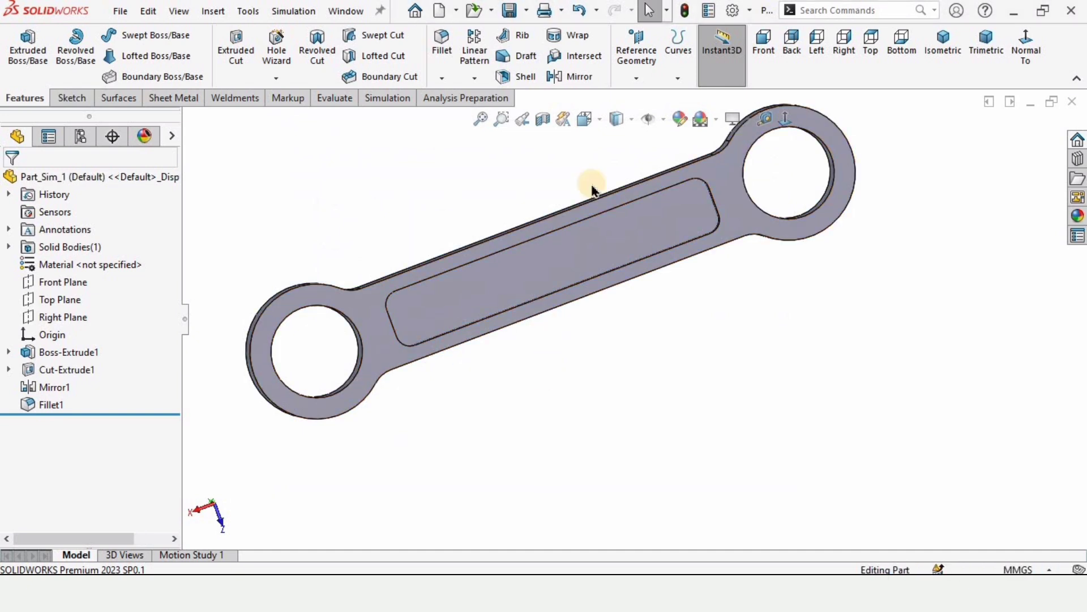
# Check in the add-in manager that the SOLIDWORKS Simulation add-in is active.
pyautogui.click(751, 11)
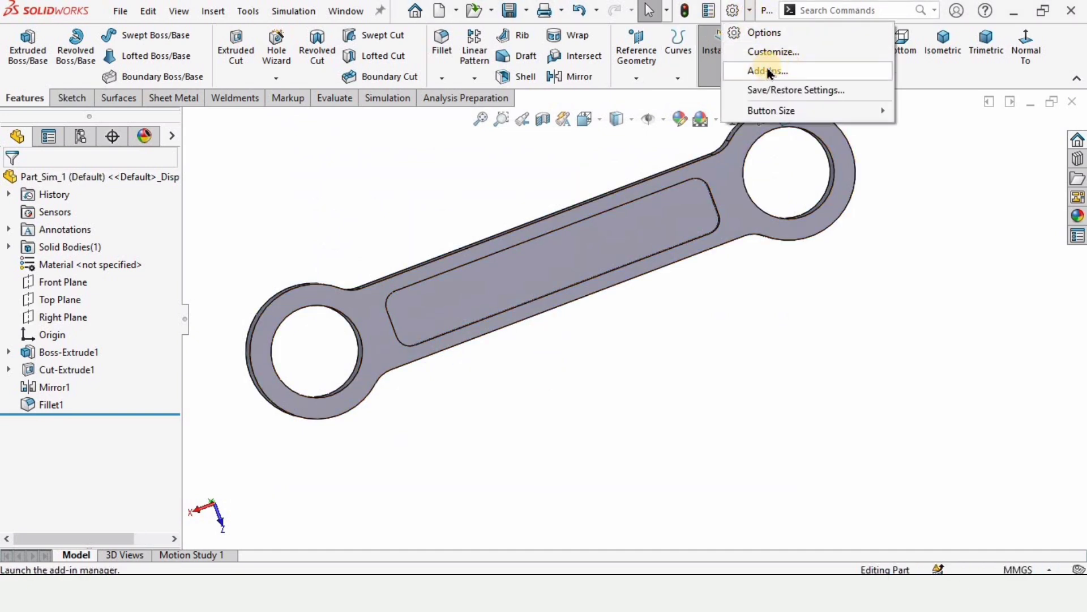
pyautogui.click(768, 70)
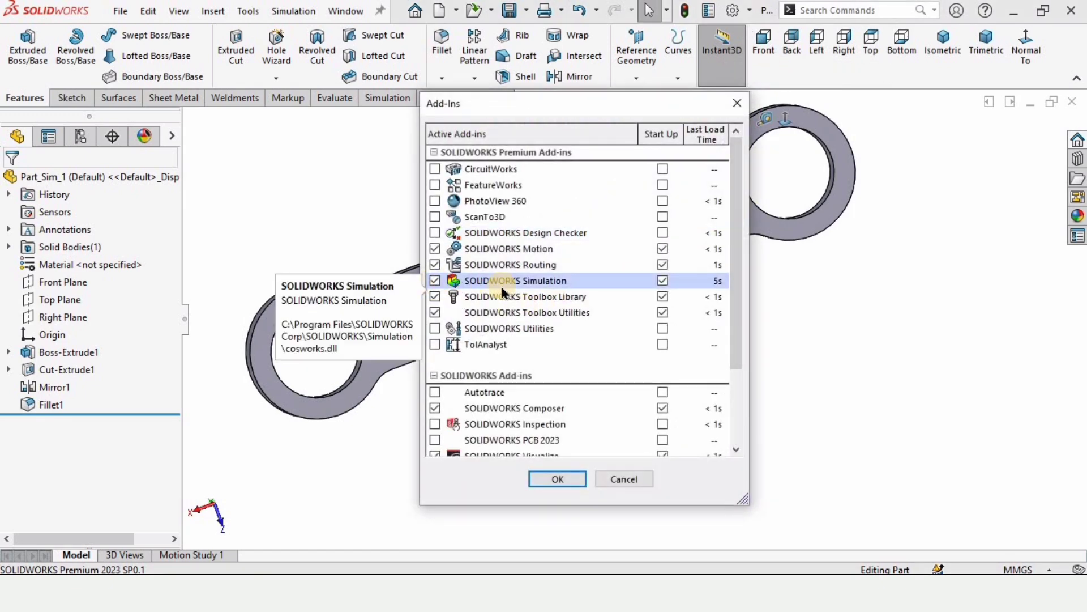
pyautogui.click(548, 480)
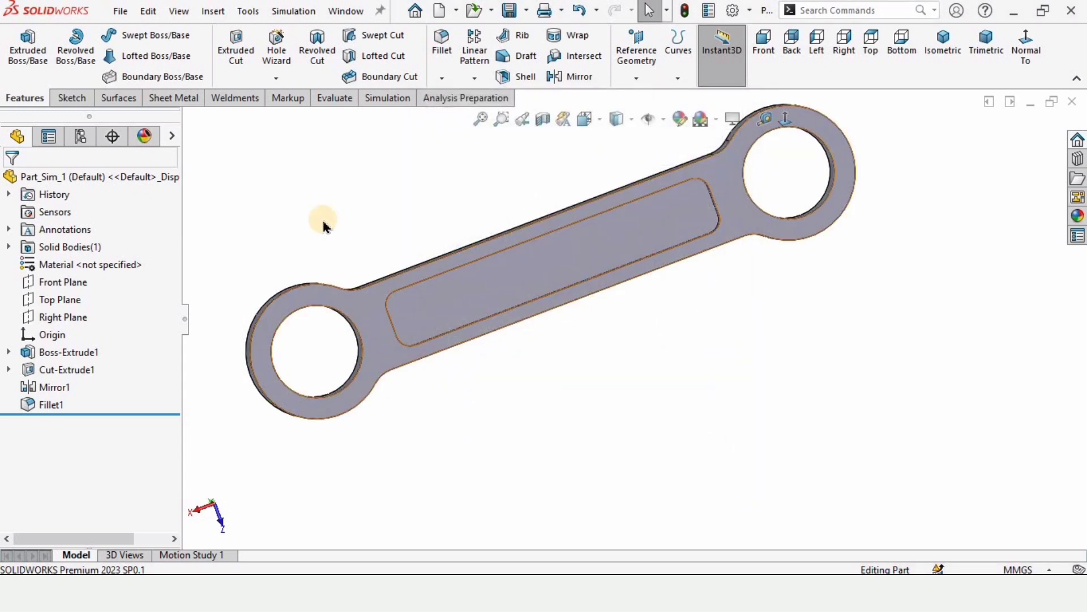
# Create a new Static simulation study for the link and make it the active study.
pyautogui.click(385, 99)
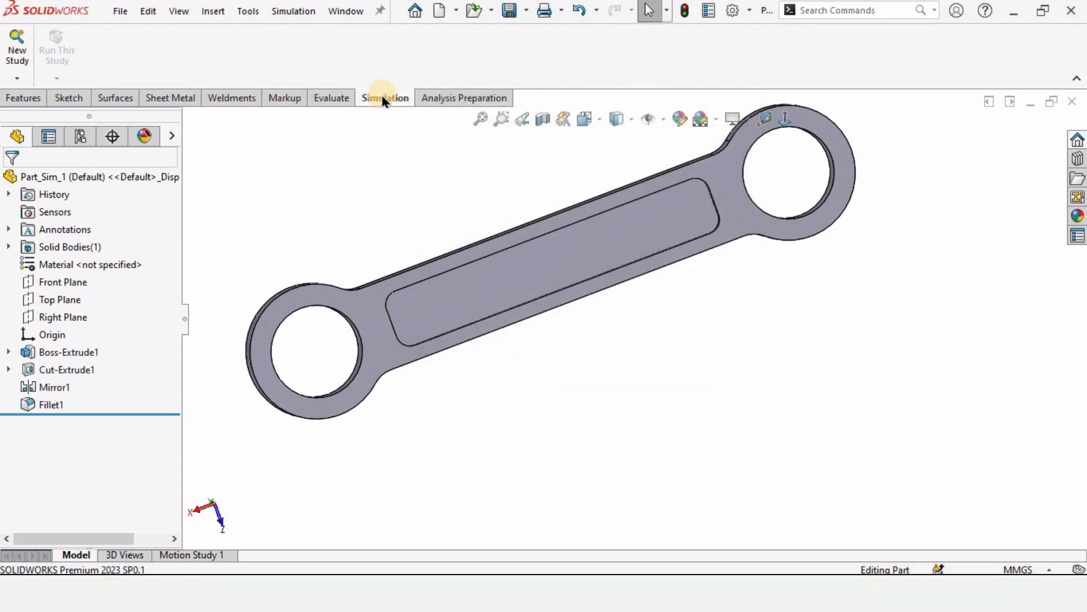
pyautogui.click(17, 82)
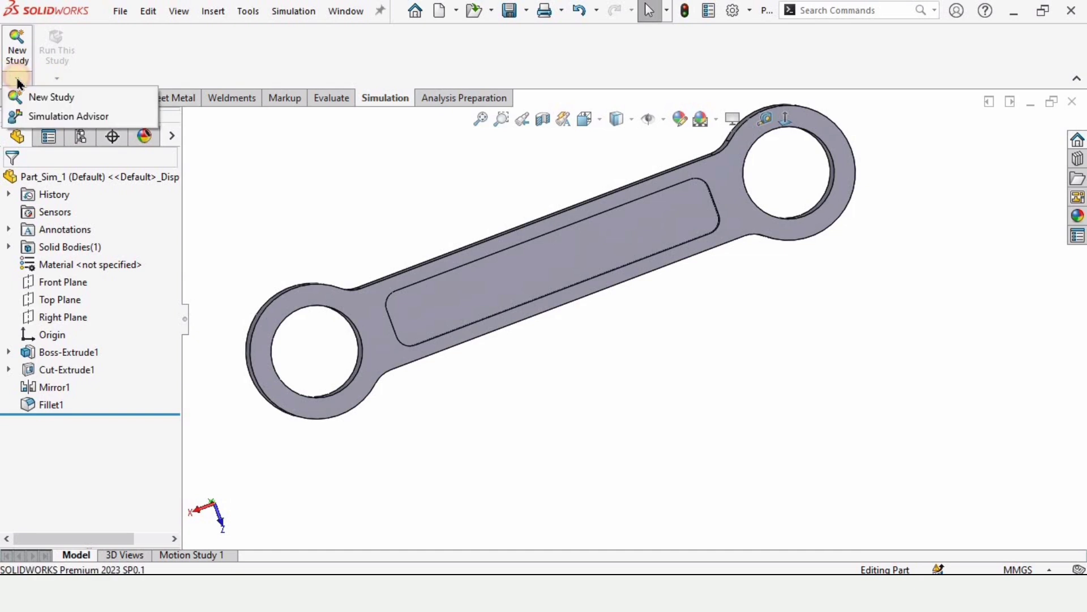
pyautogui.click(42, 97)
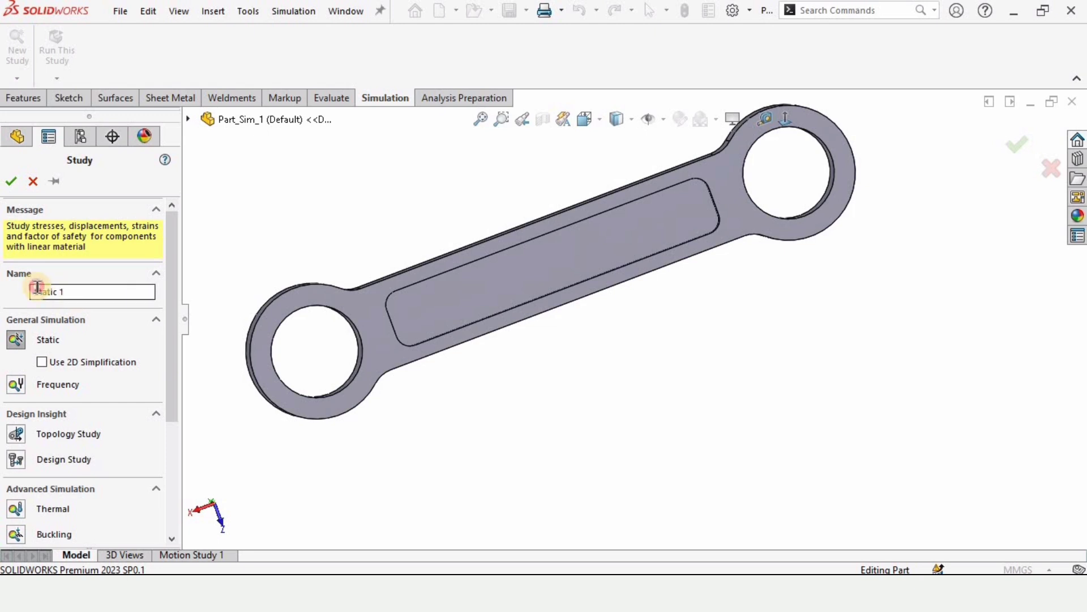
pyautogui.click(15, 342)
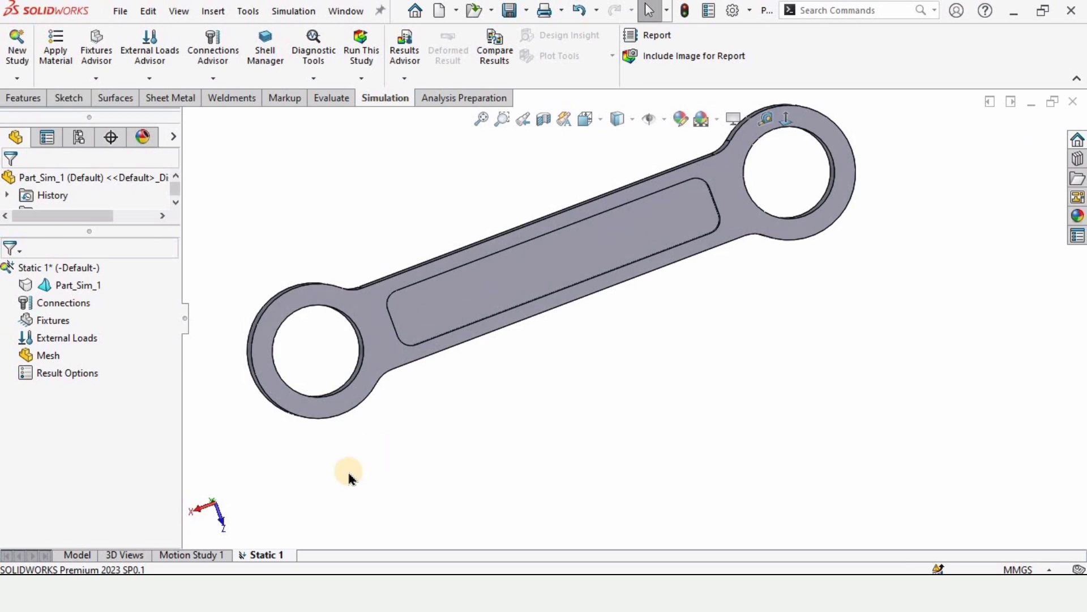
pyautogui.click(71, 553)
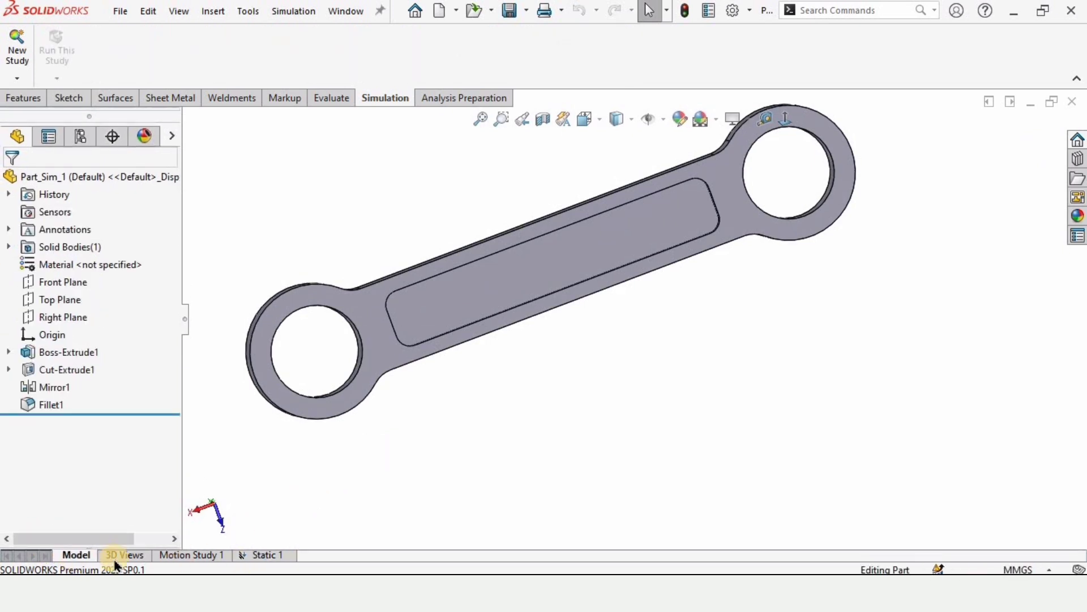
pyautogui.click(273, 554)
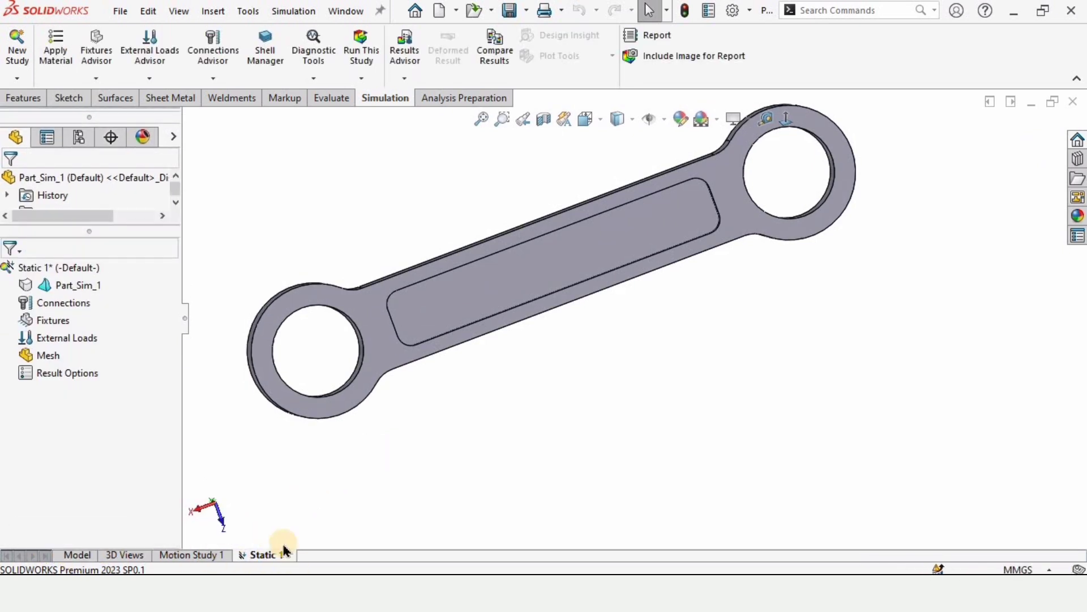
# Apply Alloy Steel from the Steel category as the link's material in the static study.
pyautogui.moveTo(512, 294); pyautogui.dragTo(410, 245, button='middle')
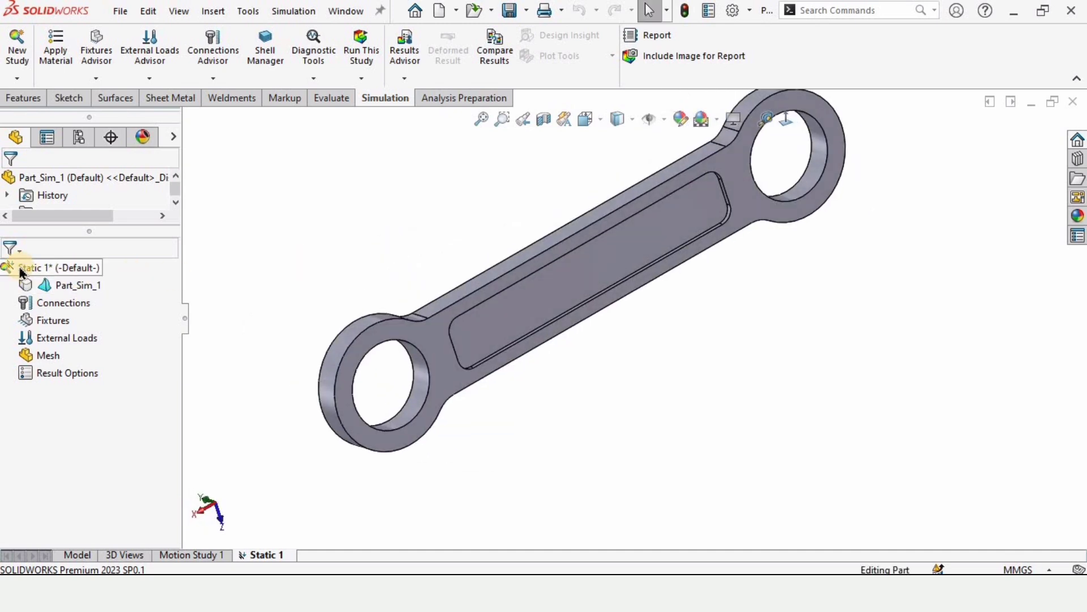
pyautogui.click(58, 293)
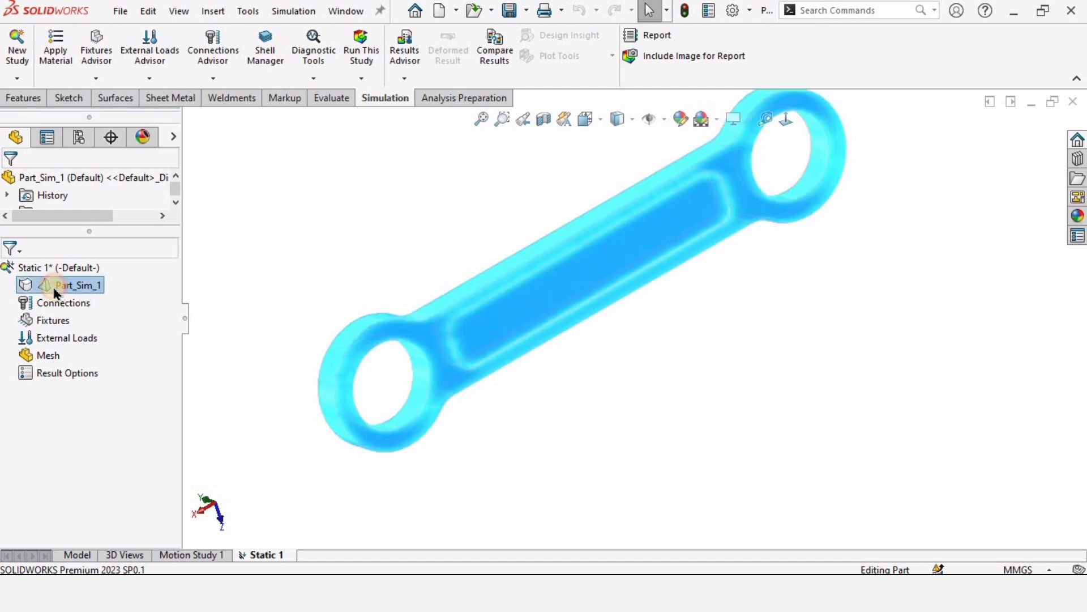
pyautogui.rightClick(56, 292)
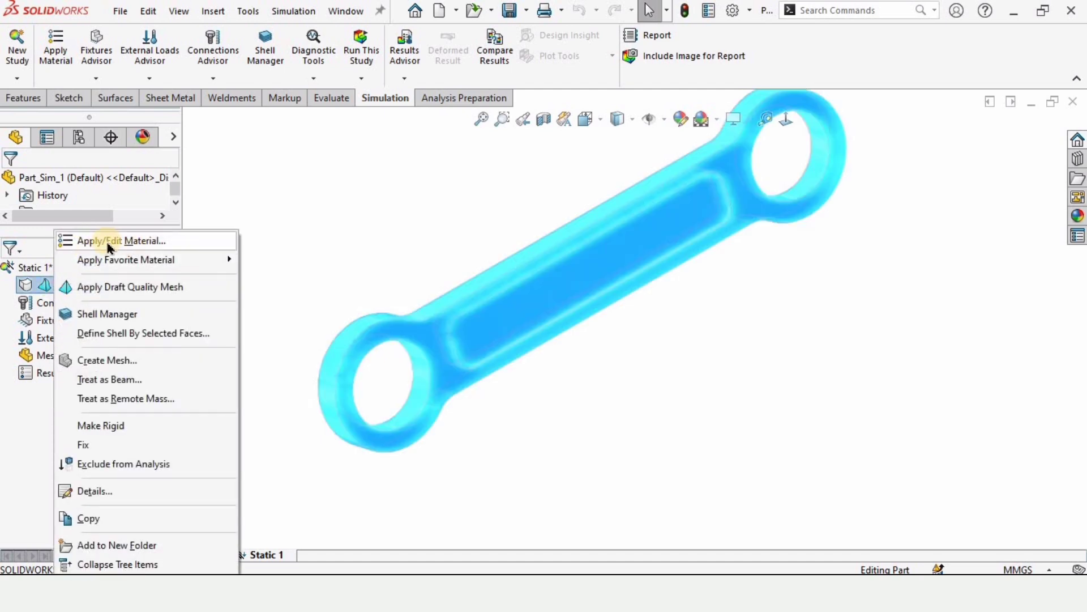
pyautogui.click(110, 243)
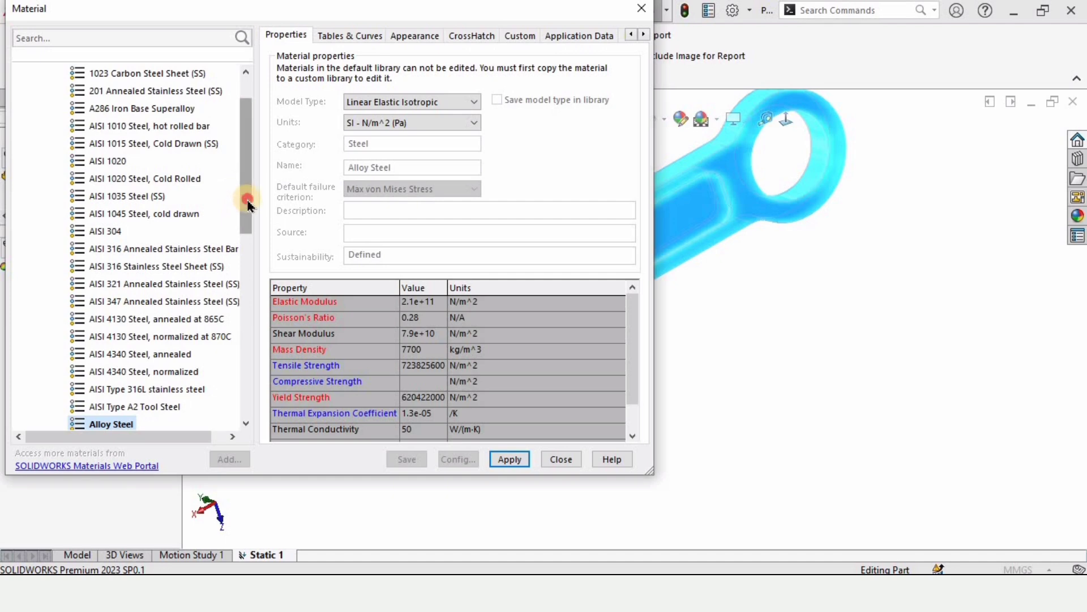
pyautogui.moveTo(248, 204); pyautogui.dragTo(231, 251)
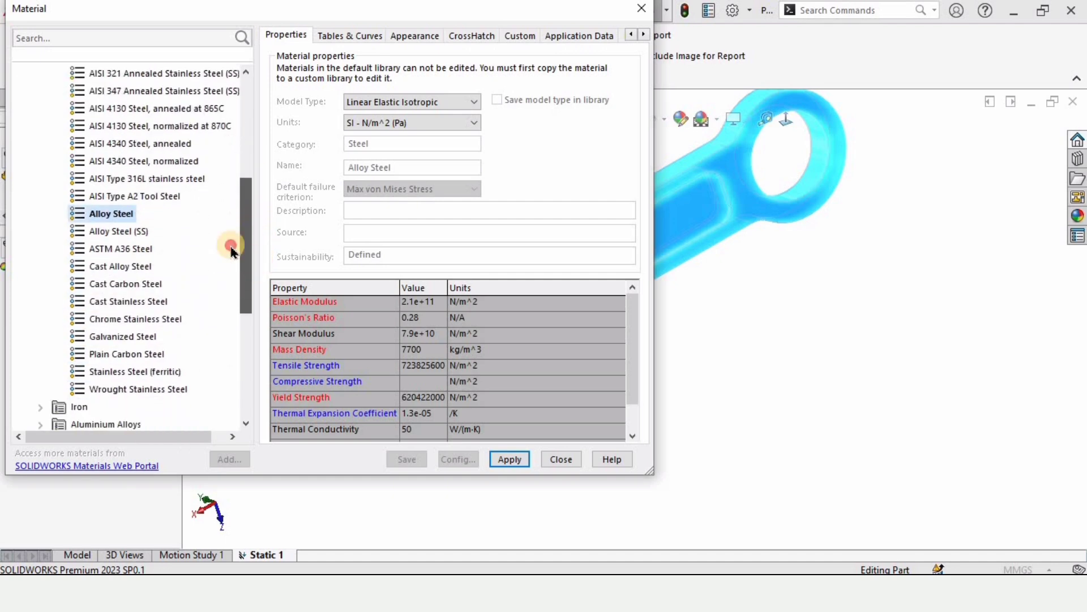
pyautogui.click(107, 216)
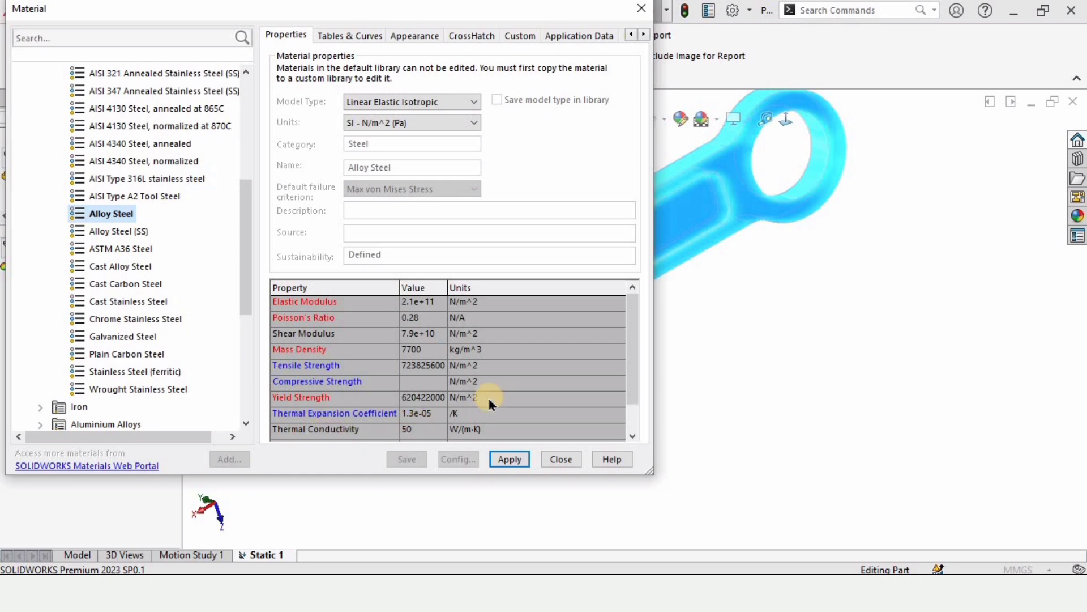
pyautogui.click(499, 459)
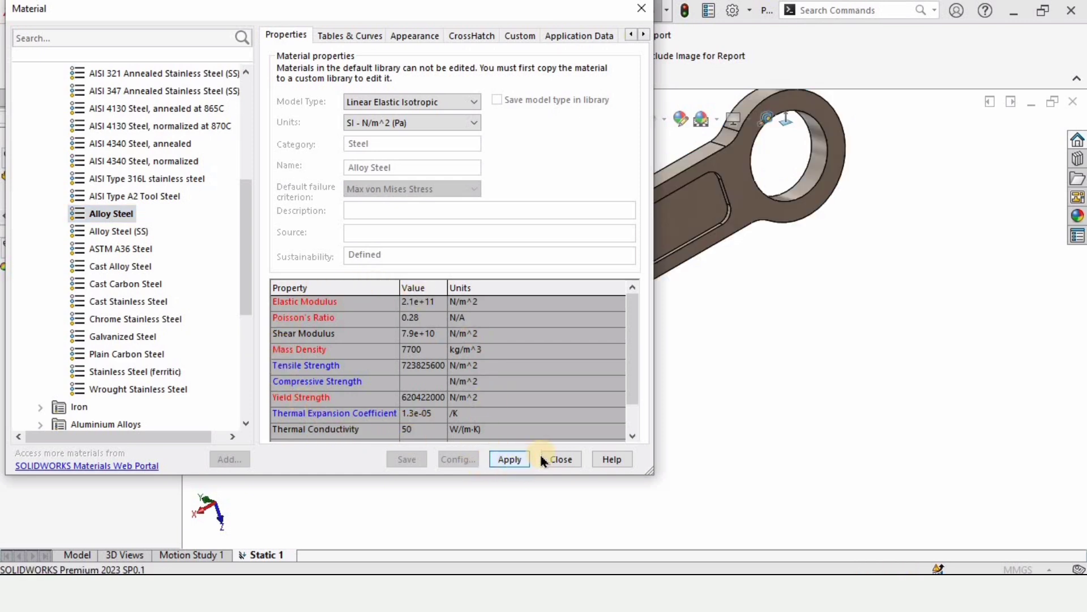
pyautogui.click(568, 458)
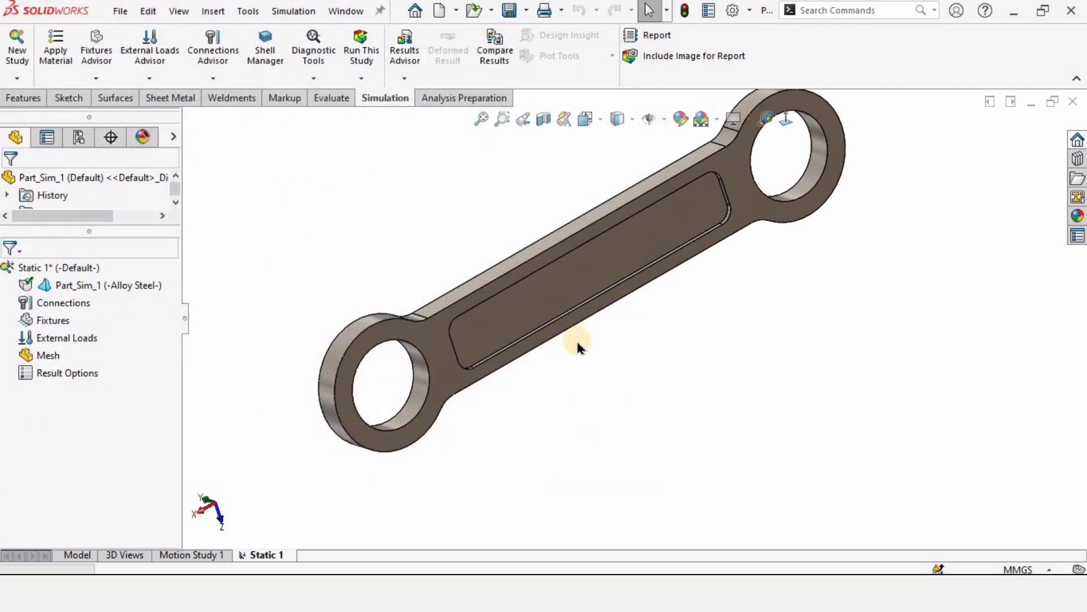
# Add a Fixed Geometry fixture to the inner cylindrical face of the upper end ring's hole.
pyautogui.moveTo(574, 289)
pyautogui.mouseDown(button='middle')
pyautogui.moveTo(623, 321)
pyautogui.moveTo(498, 264)
pyautogui.moveTo(593, 249)
pyautogui.moveTo(582, 274)
pyautogui.mouseUp(button='middle')
pyautogui.scroll(3, 553, 277)
pyautogui.scroll(-2, 582, 273)
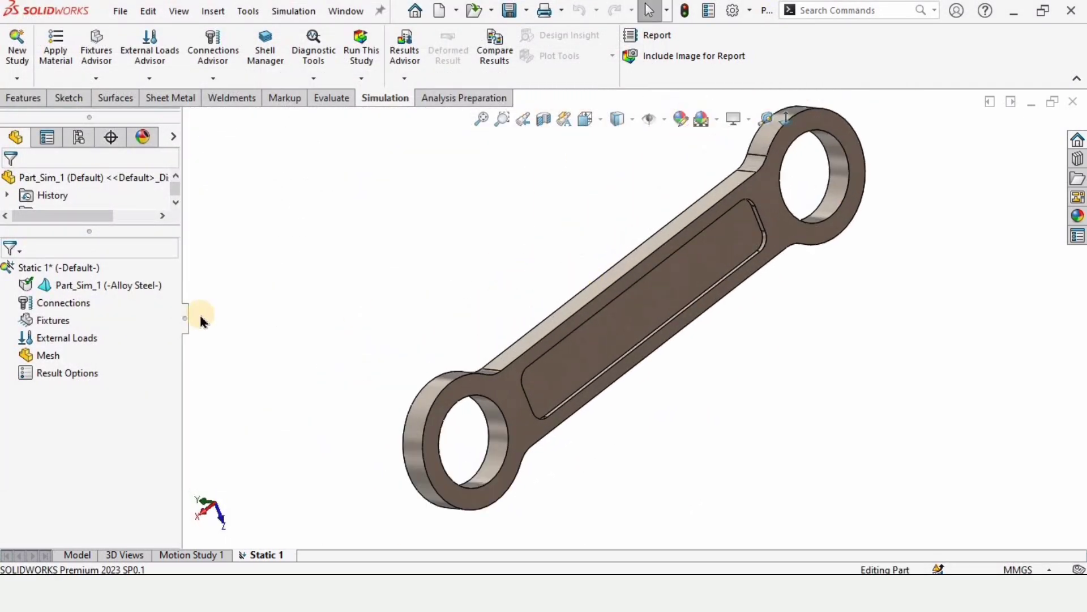
pyautogui.rightClick(59, 323)
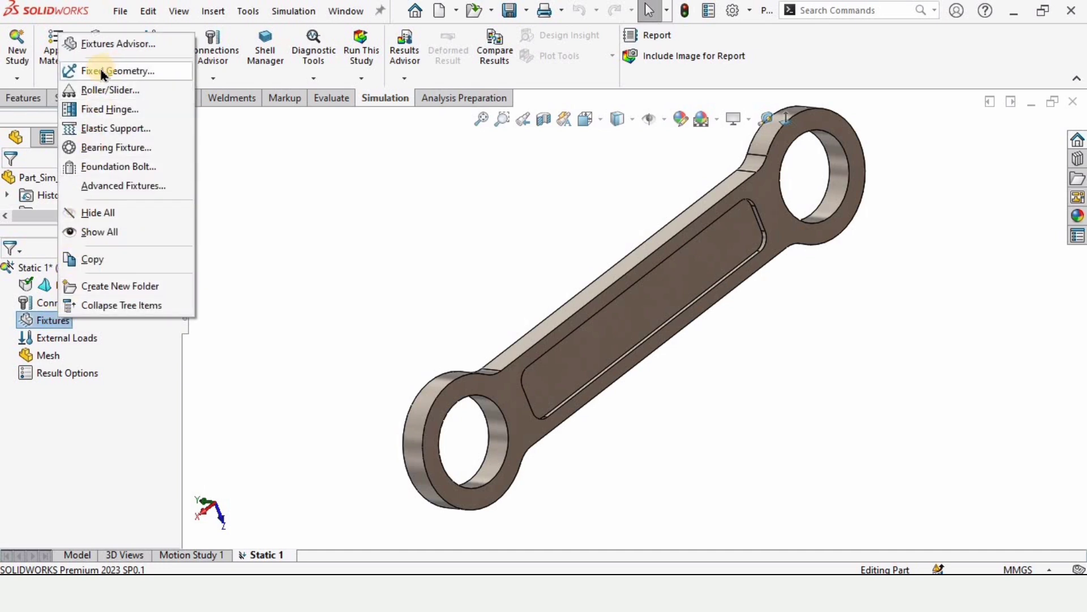
pyautogui.click(127, 72)
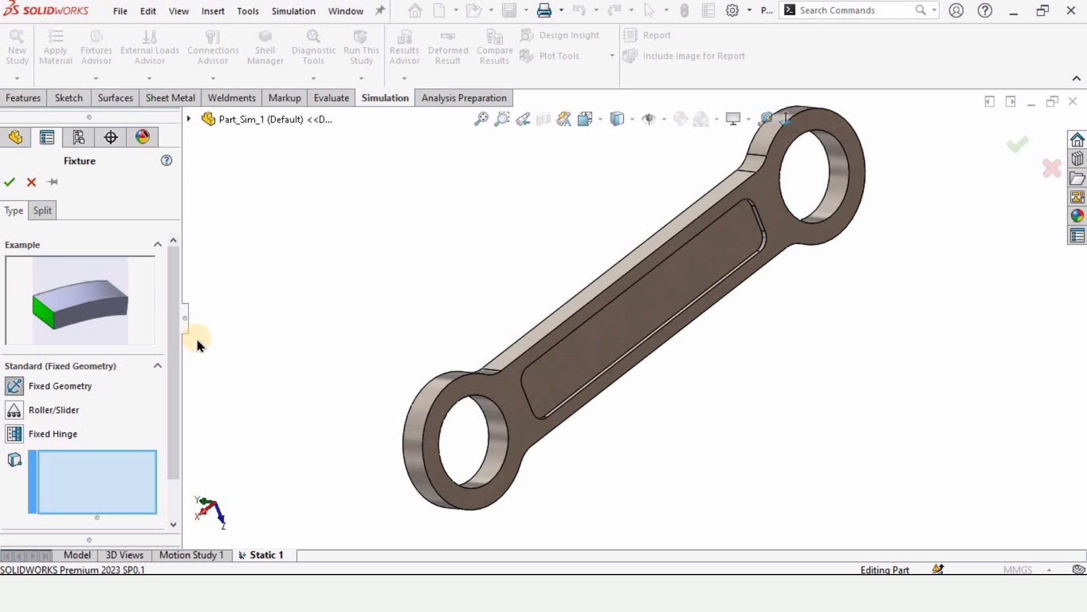
pyautogui.scroll(-2, 174, 347)
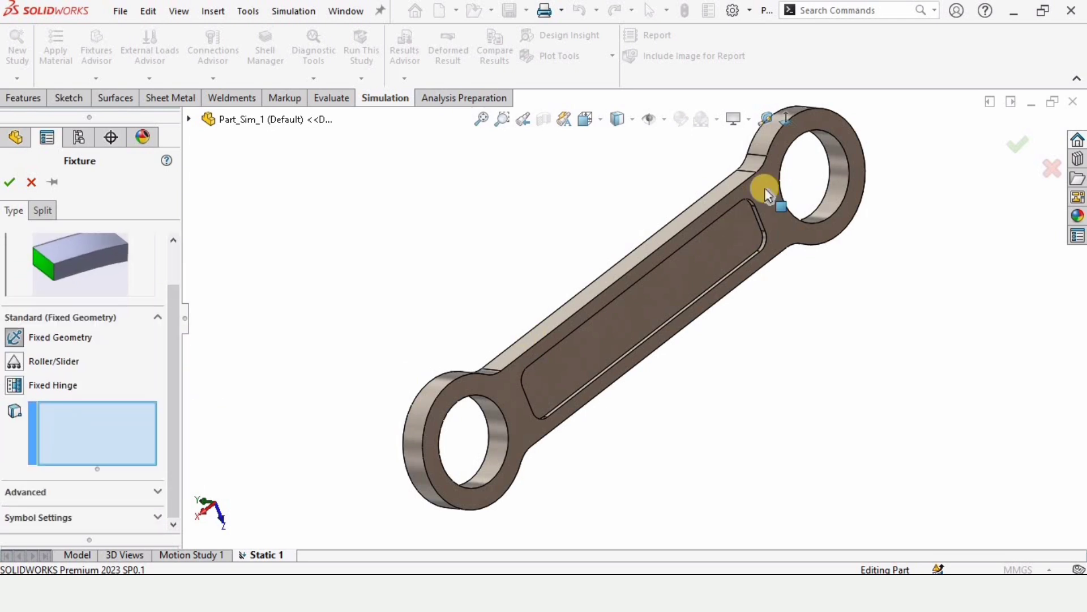
pyautogui.click(817, 169)
pyautogui.scroll(-3, 817, 169)
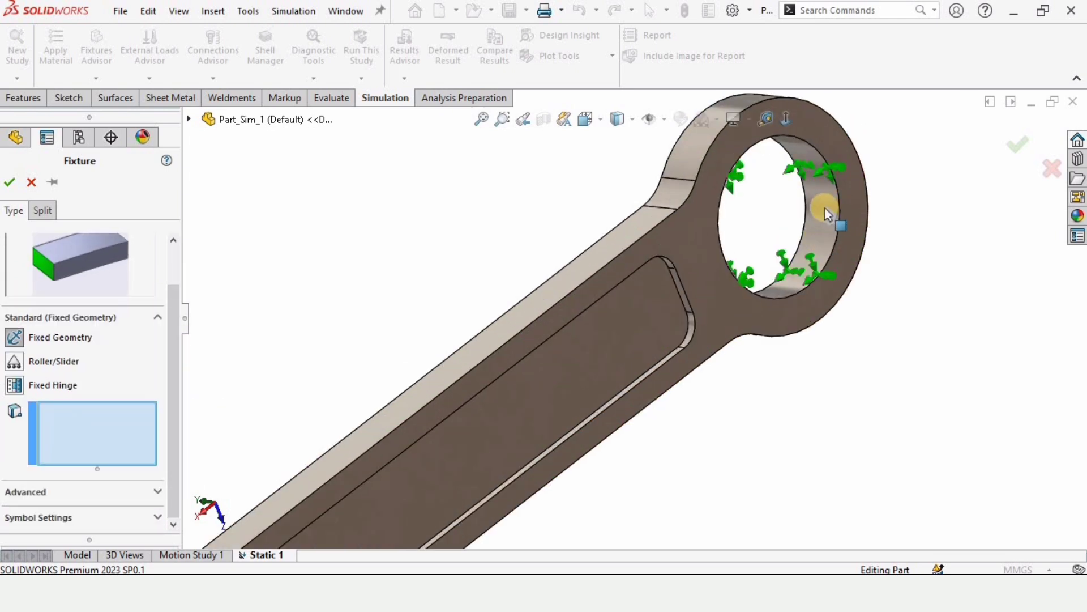
pyautogui.click(824, 226)
pyautogui.scroll(5, 626, 383)
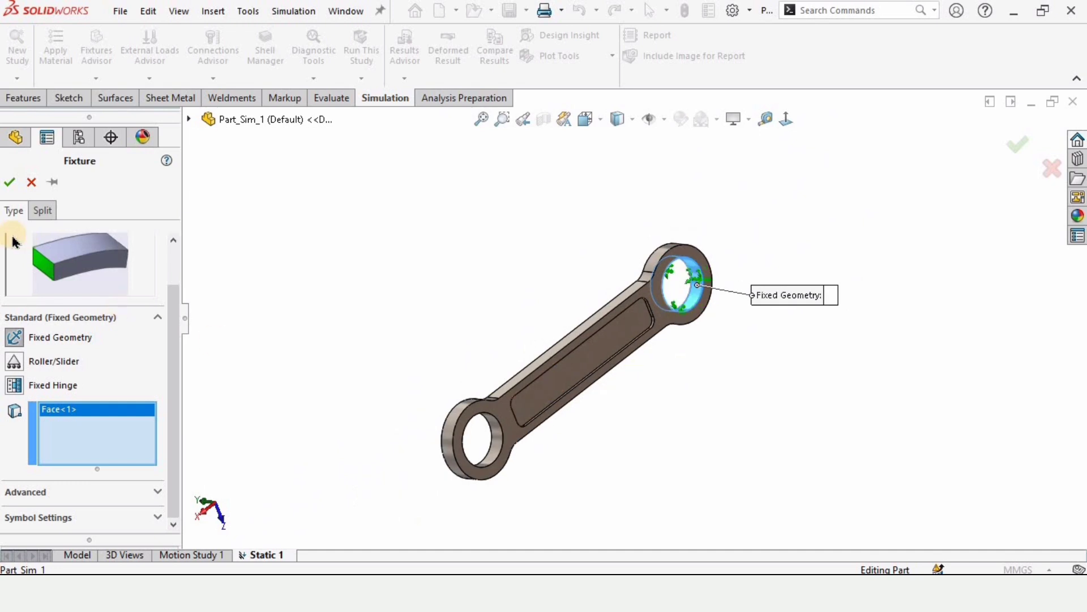
pyautogui.click(9, 186)
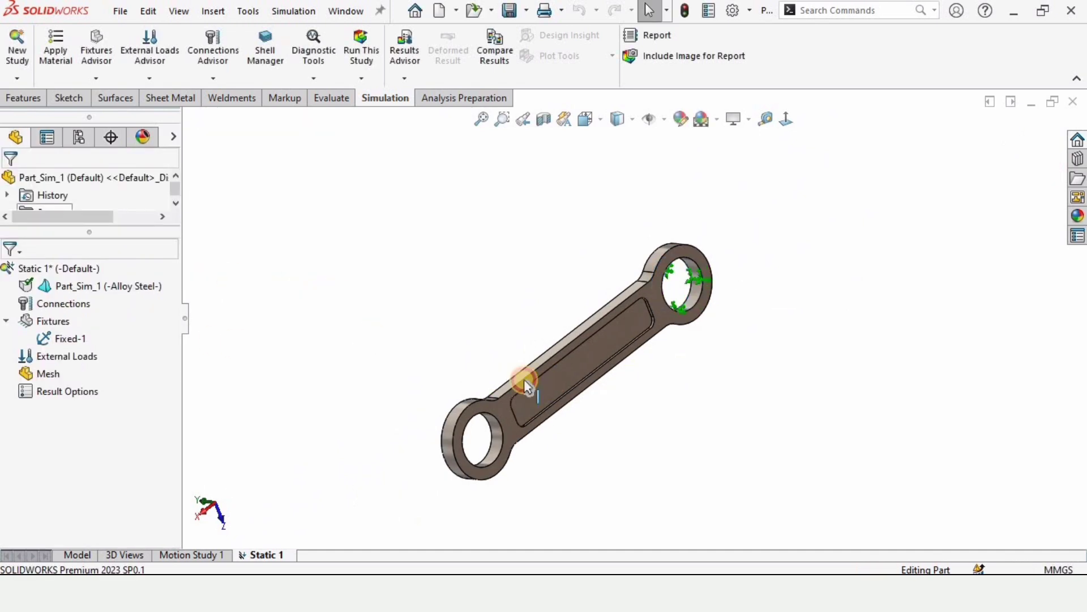
# Begin a Force load on the inner cylindrical face of the unfixed end ring's hole.
pyautogui.moveTo(523, 379); pyautogui.dragTo(379, 424, button='middle')
pyautogui.click(72, 358)
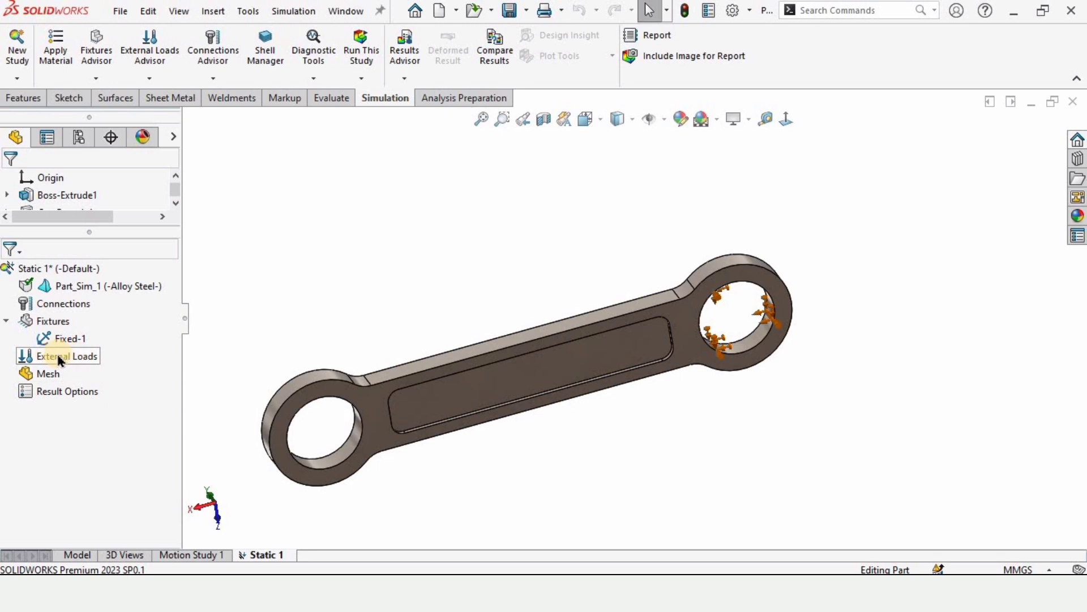
pyautogui.rightClick(52, 360)
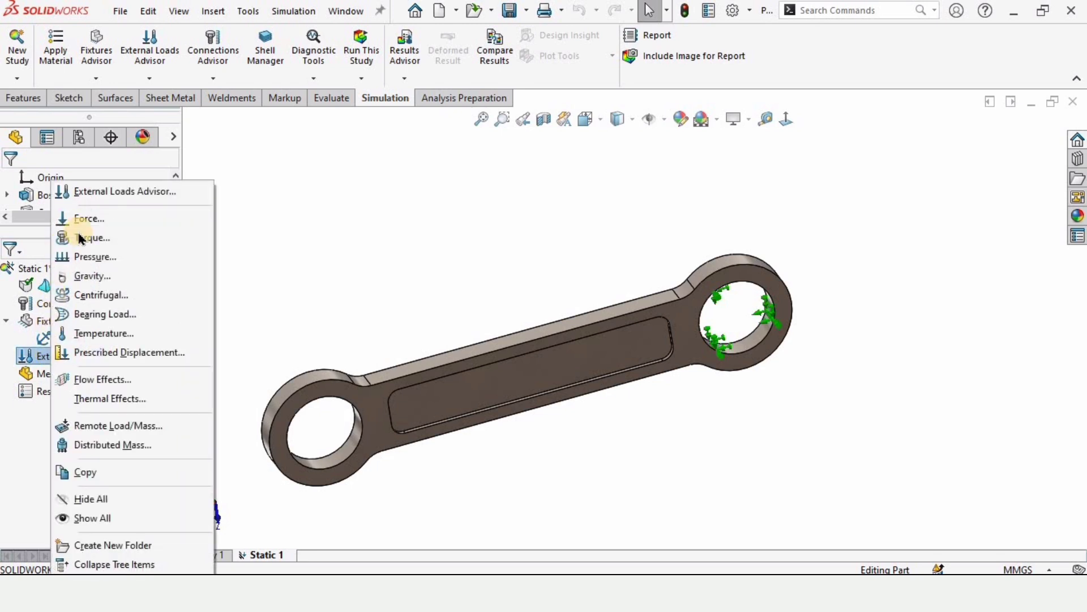
pyautogui.click(89, 219)
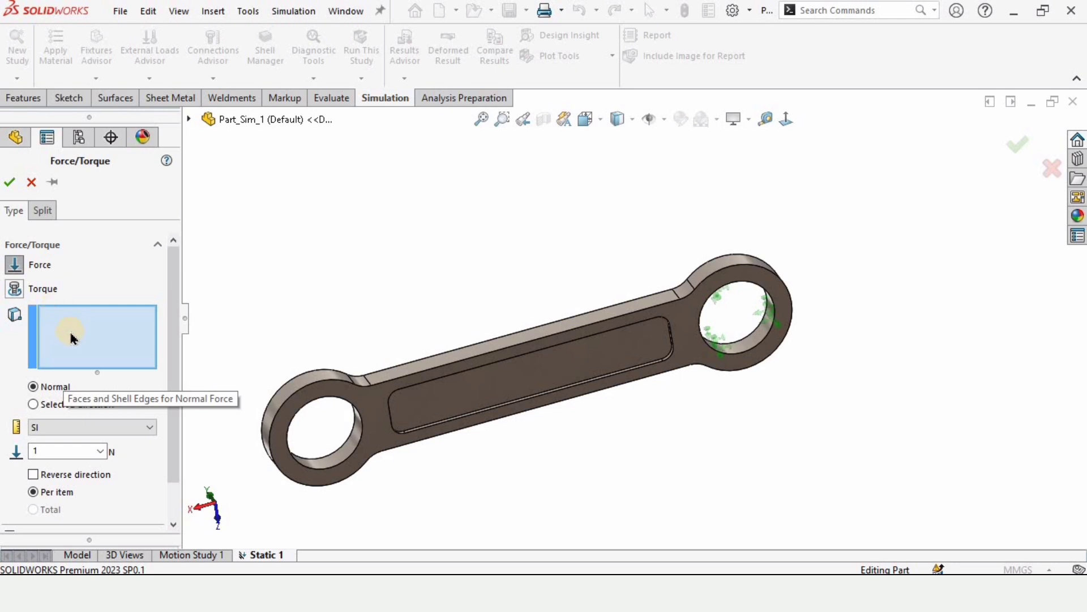
pyautogui.press('f')
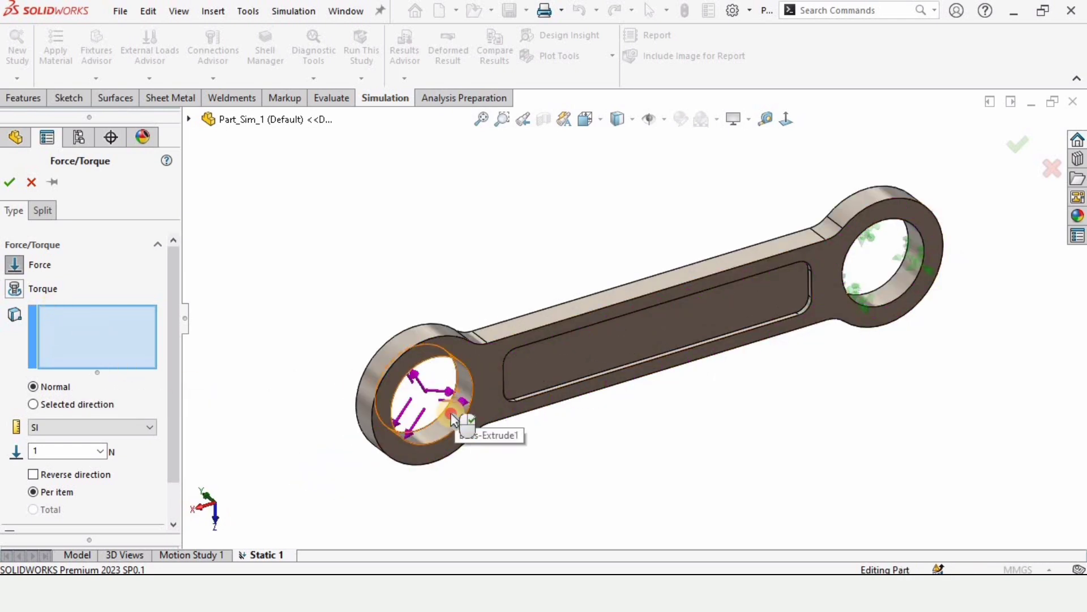
pyautogui.click(451, 413)
pyautogui.moveTo(451, 412); pyautogui.dragTo(400, 418, button='middle')
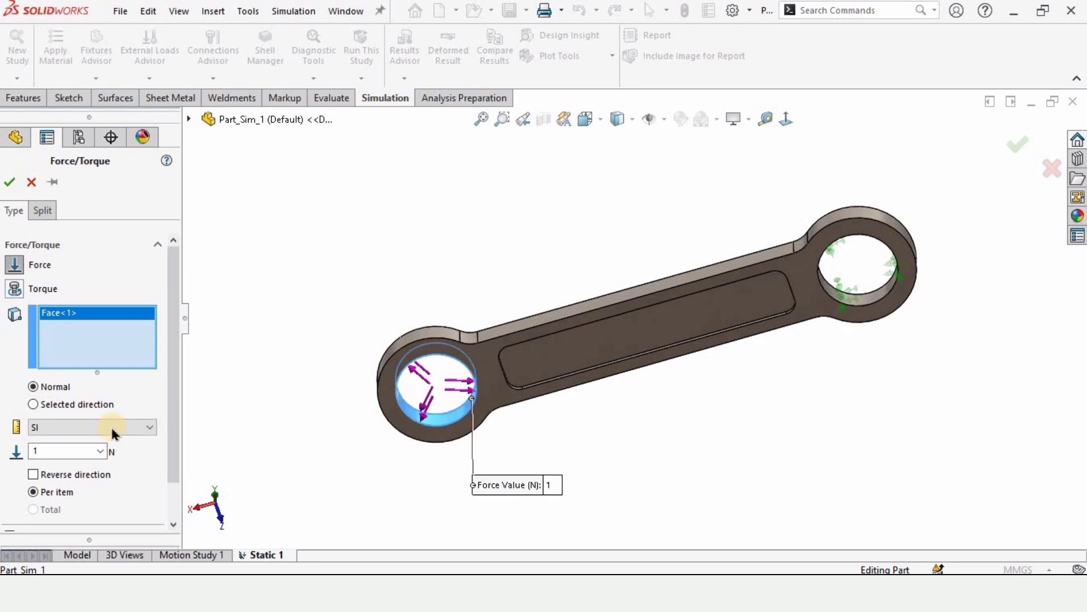
# Direct the force along the arm's long edge, reversed to point away from the fixed ring, and apply 1800 N per item.
pyautogui.click(33, 404)
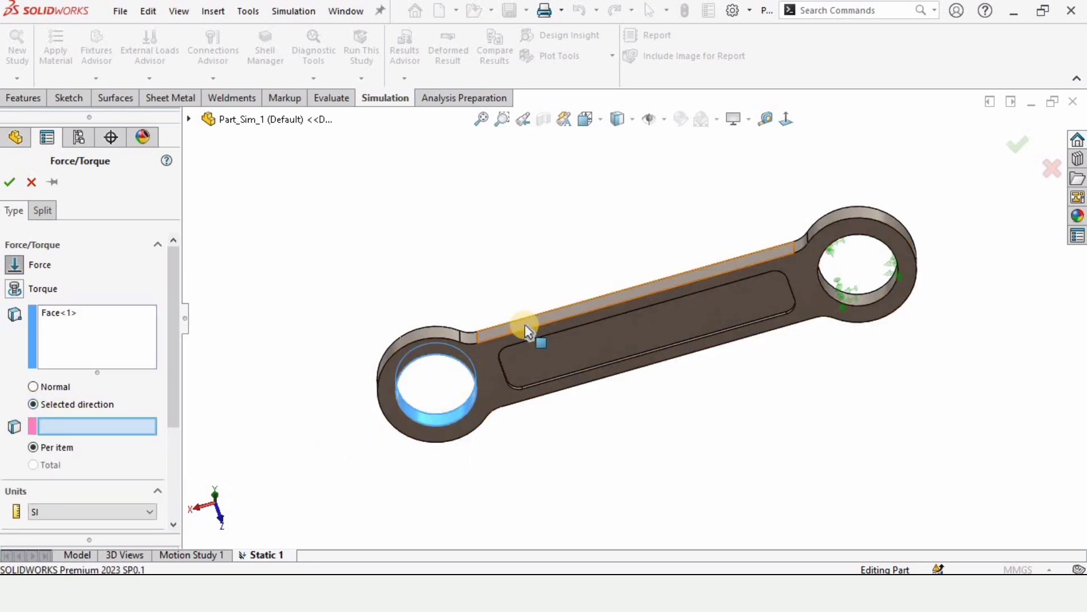
pyautogui.click(549, 321)
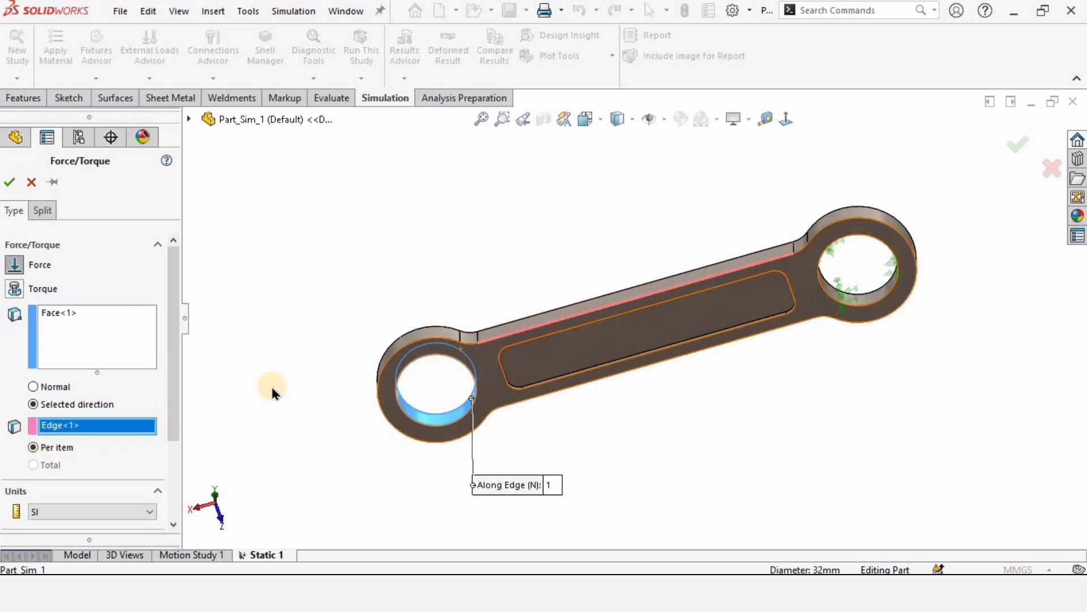
pyautogui.click(173, 392)
pyautogui.scroll(-1, 173, 418)
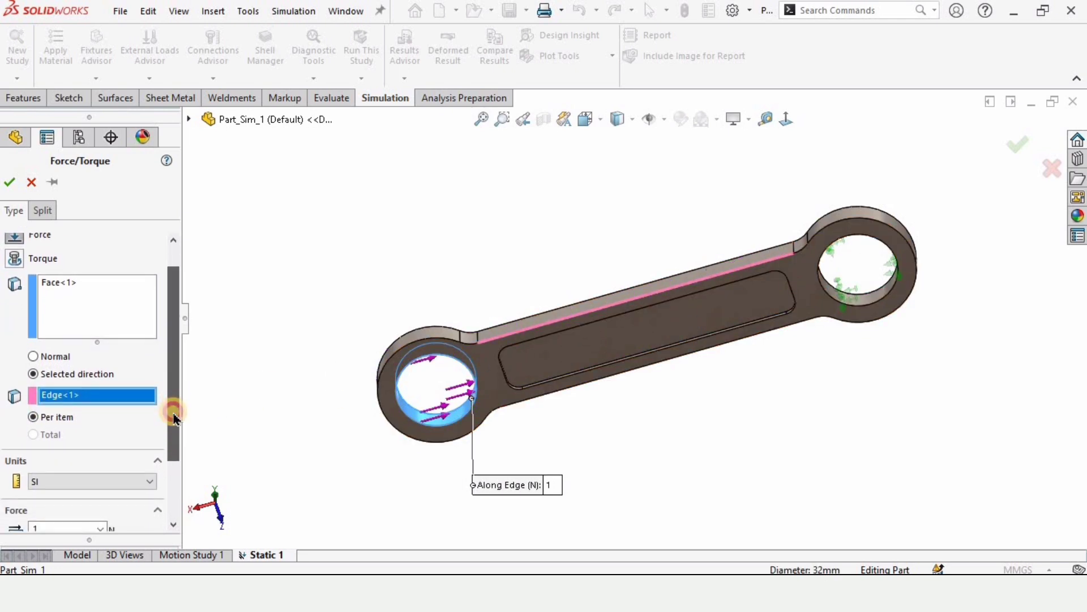
pyautogui.moveTo(174, 413); pyautogui.dragTo(180, 465)
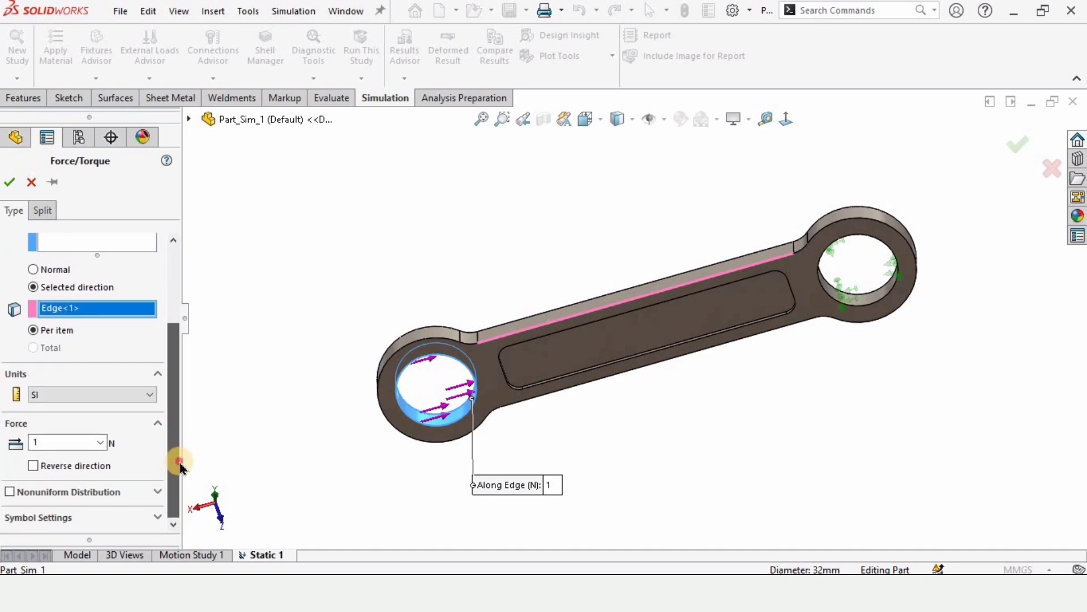
pyautogui.click(33, 466)
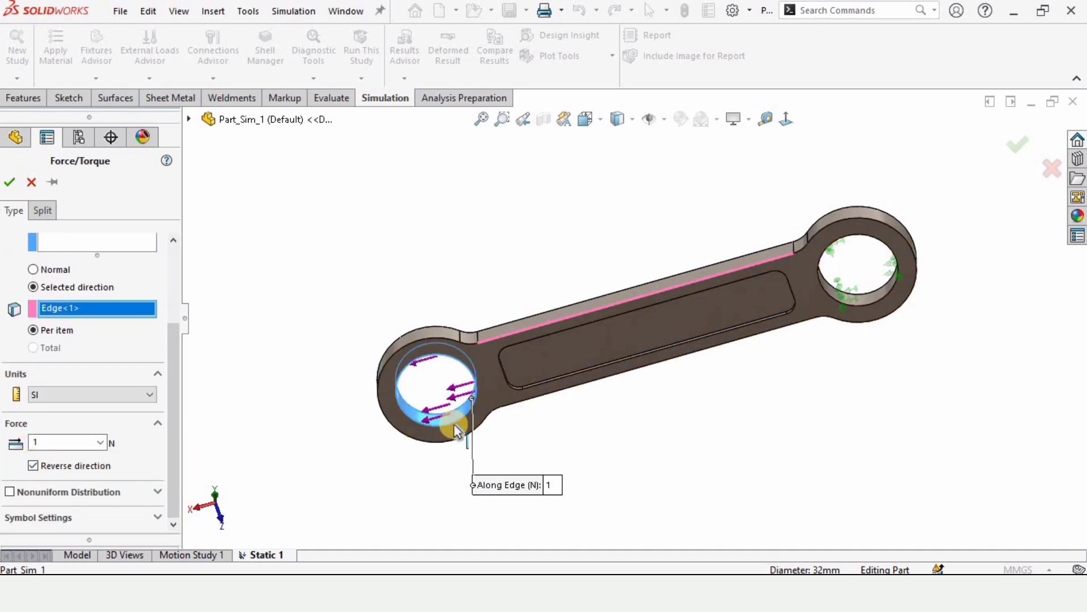
pyautogui.click(71, 395)
pyautogui.click(37, 409)
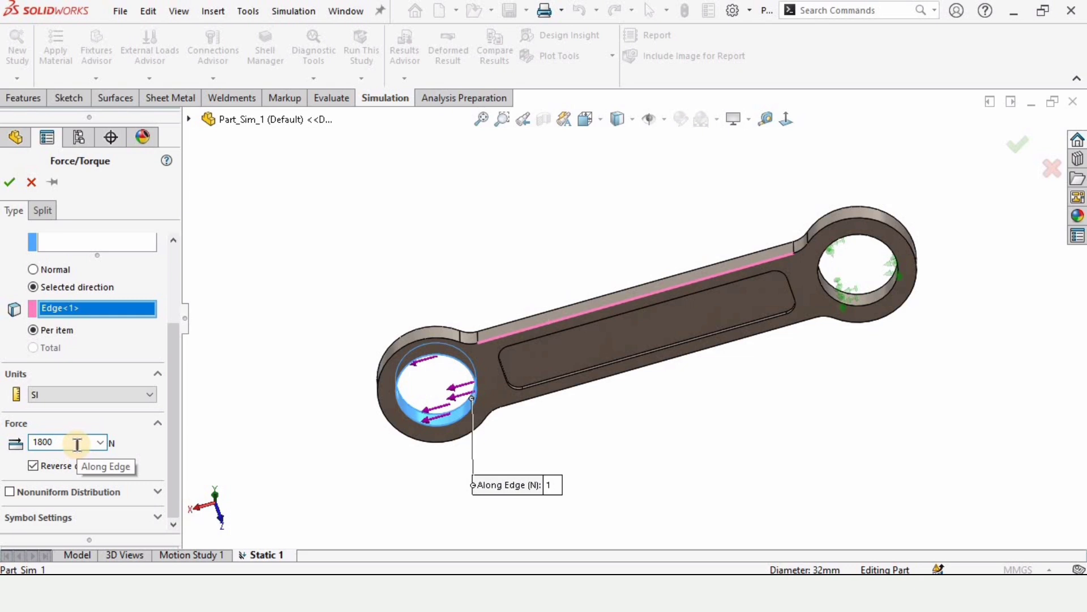
pyautogui.click(8, 182)
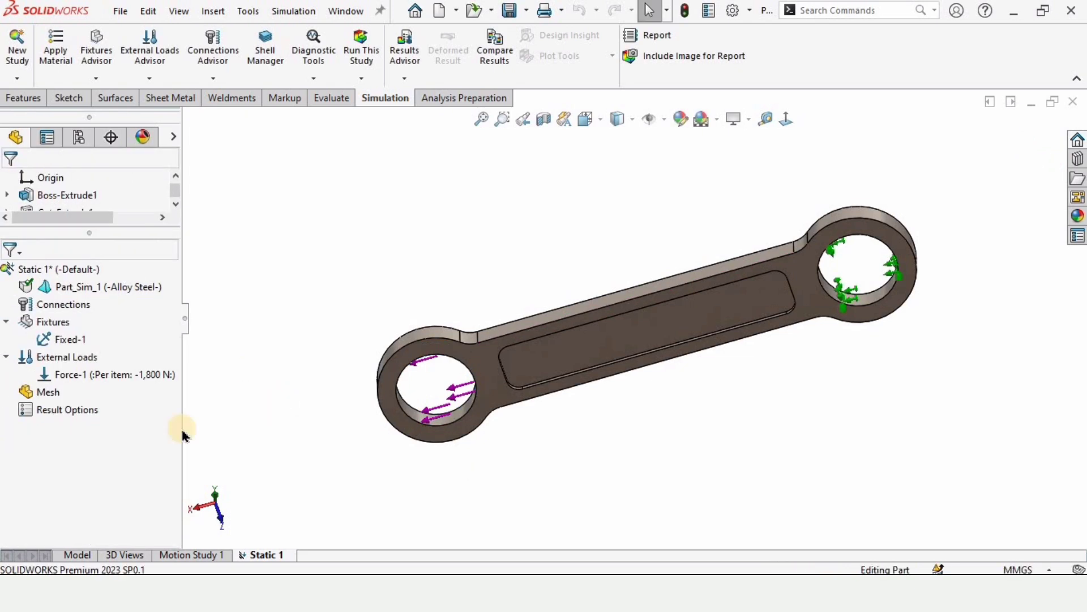
# Mesh the link with a blended curvature-based mesh using a 4 mm maximum and 0.2 mm minimum element size.
pyautogui.rightClick(40, 398)
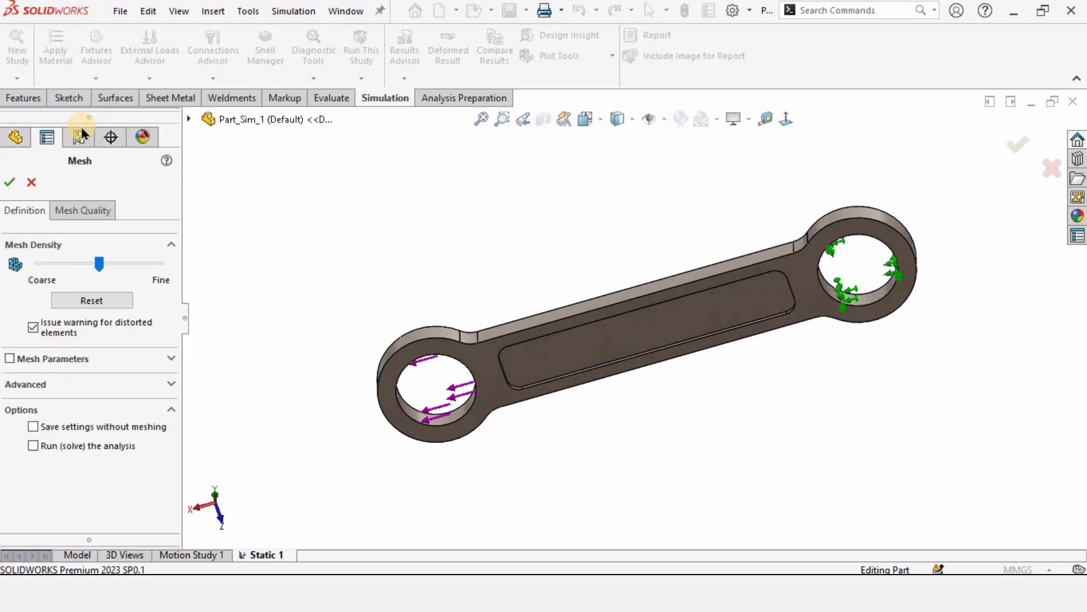
pyautogui.click(9, 358)
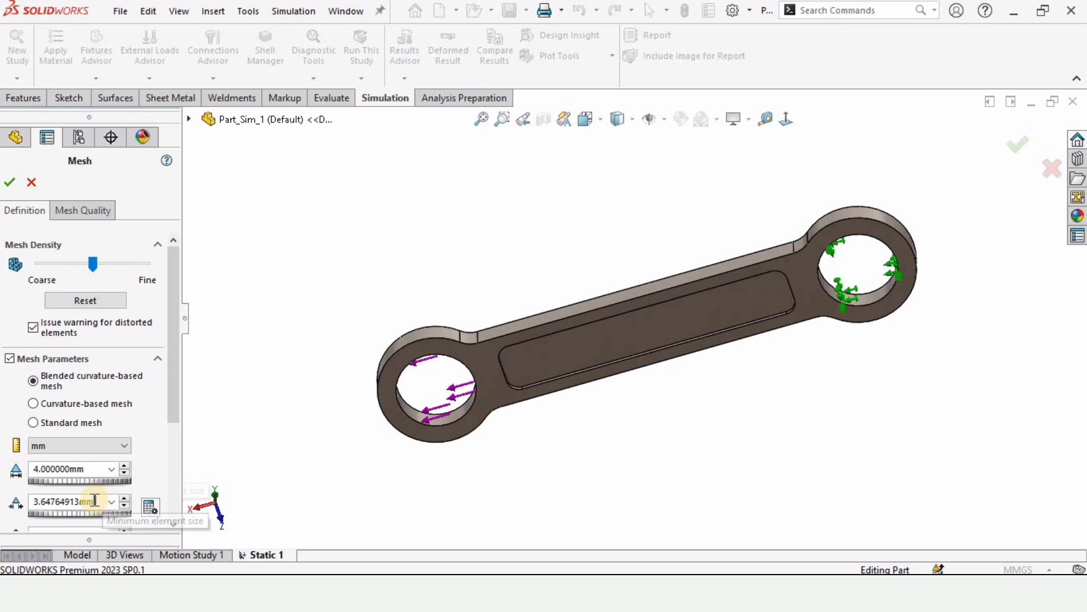
pyautogui.click(42, 501)
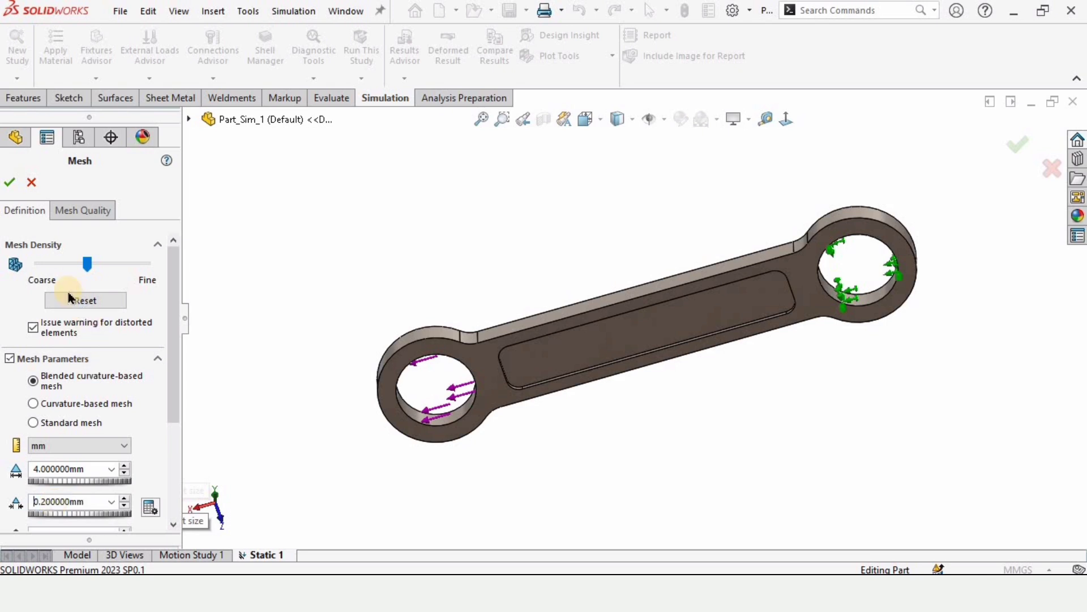
pyautogui.click(6, 182)
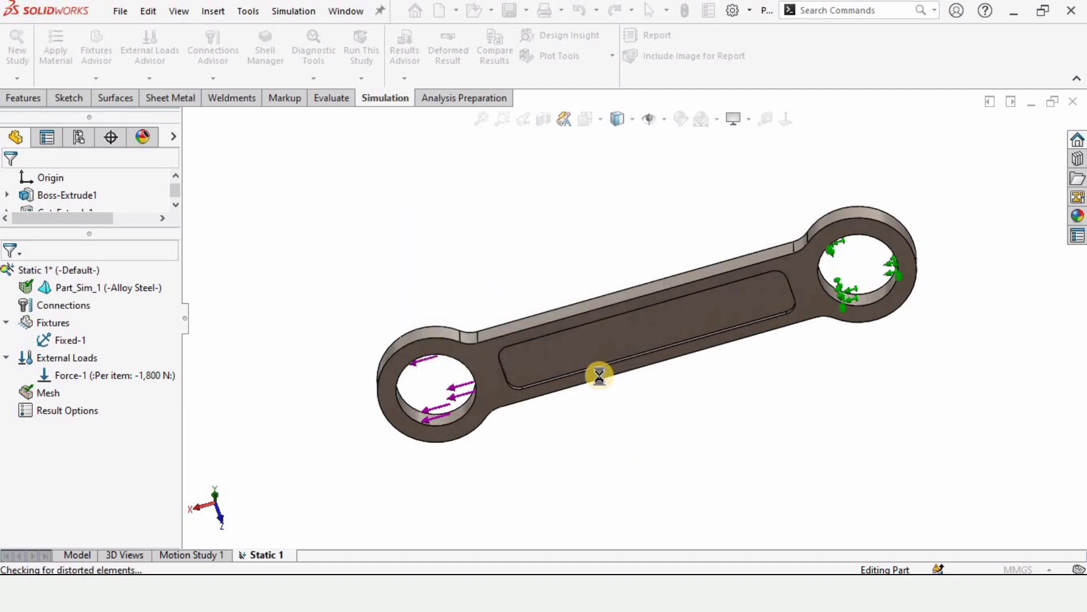
# Run the Static 1 study on the meshed link.
pyautogui.moveTo(599, 352); pyautogui.dragTo(722, 277, button='middle')
pyautogui.scroll(-2, 722, 277)
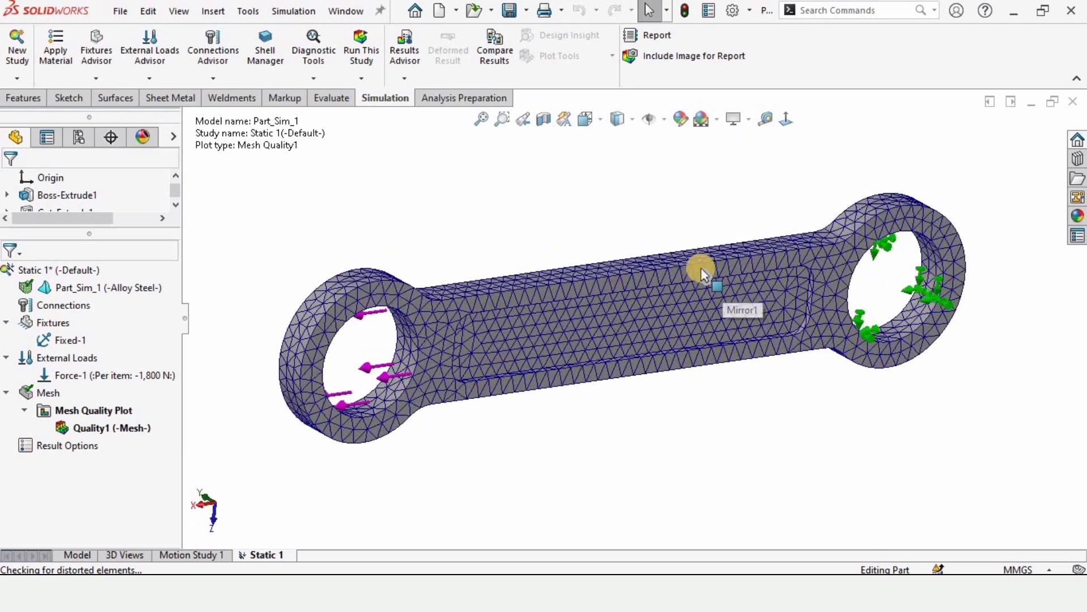
pyautogui.click(367, 48)
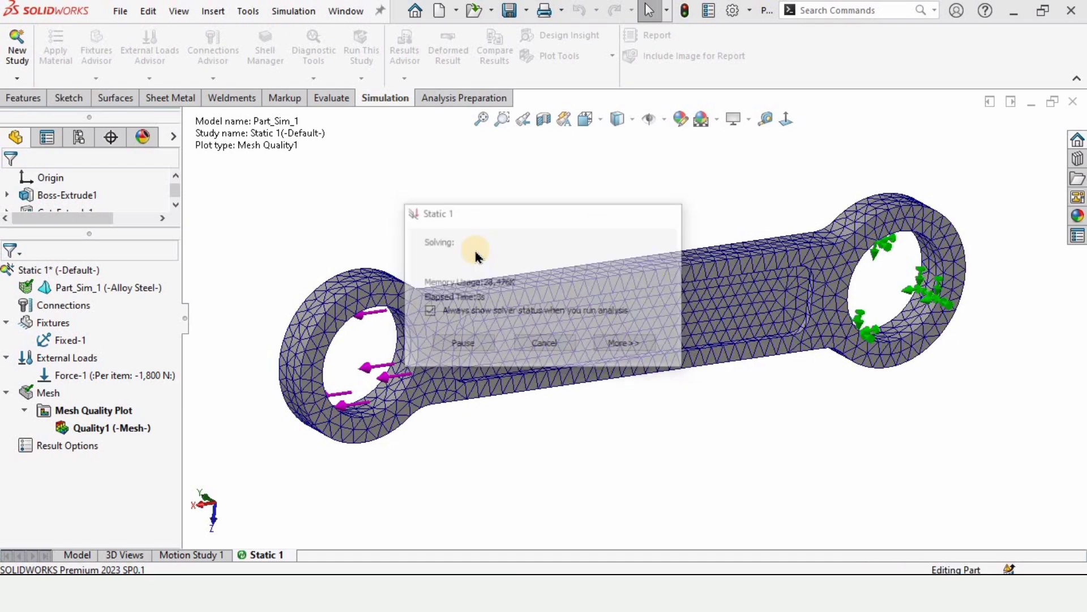
pyautogui.moveTo(586, 311); pyautogui.dragTo(583, 338, button='middle')
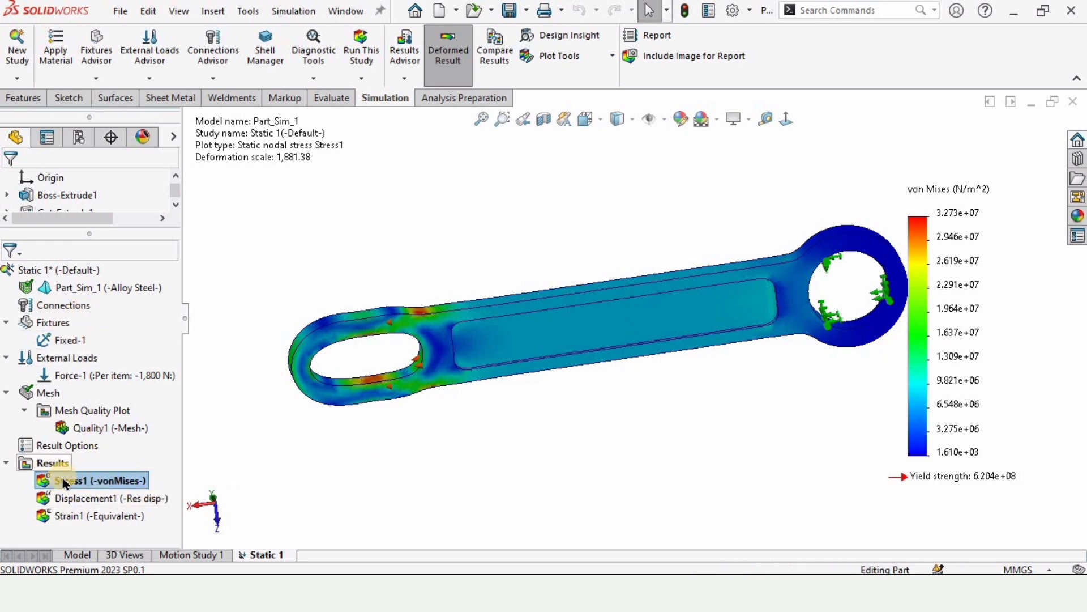
# Animate the von Mises stress plot at speed 57 and examine the deformation around the loaded ring from several angles.
pyautogui.rightClick(91, 482)
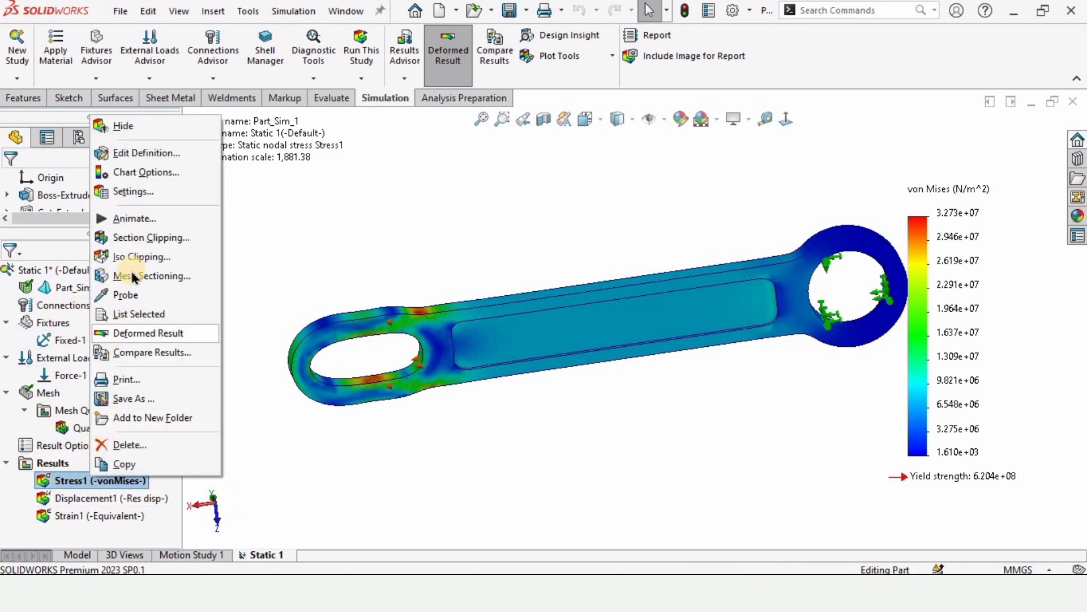
pyautogui.click(130, 218)
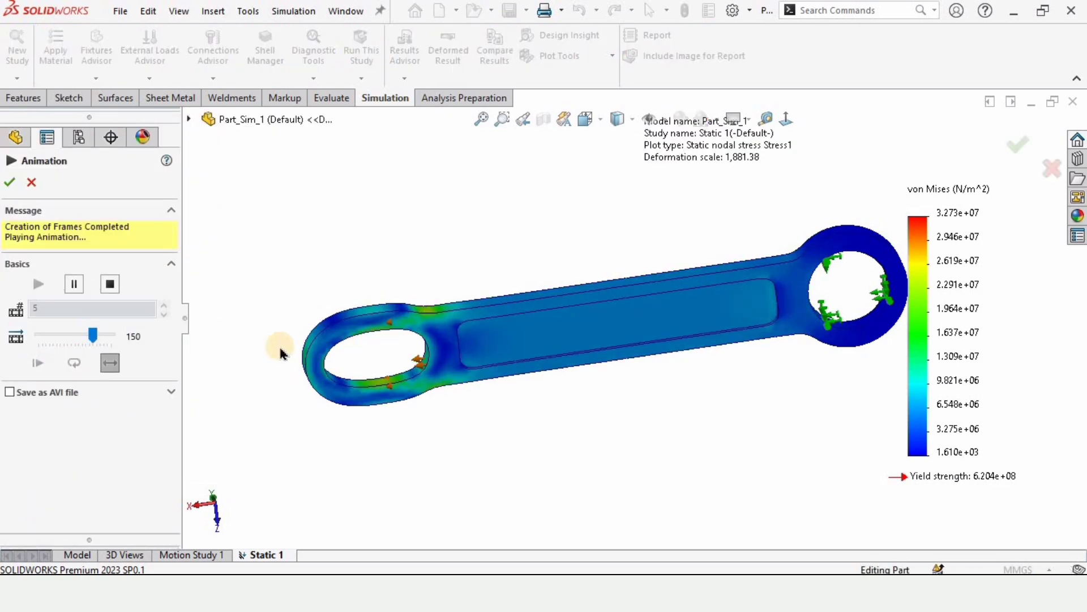
pyautogui.click(91, 334)
pyautogui.moveTo(92, 336); pyautogui.dragTo(59, 335)
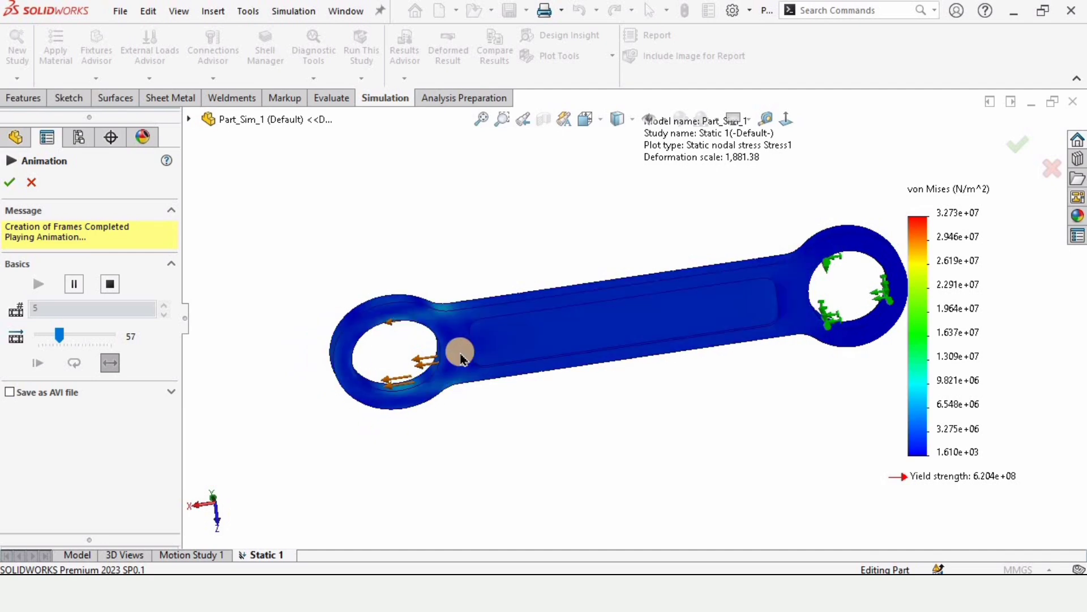
pyautogui.moveTo(444, 347); pyautogui.dragTo(420, 383, button='middle')
pyautogui.scroll(-3, 544, 439)
pyautogui.moveTo(543, 439); pyautogui.dragTo(509, 209, button='middle')
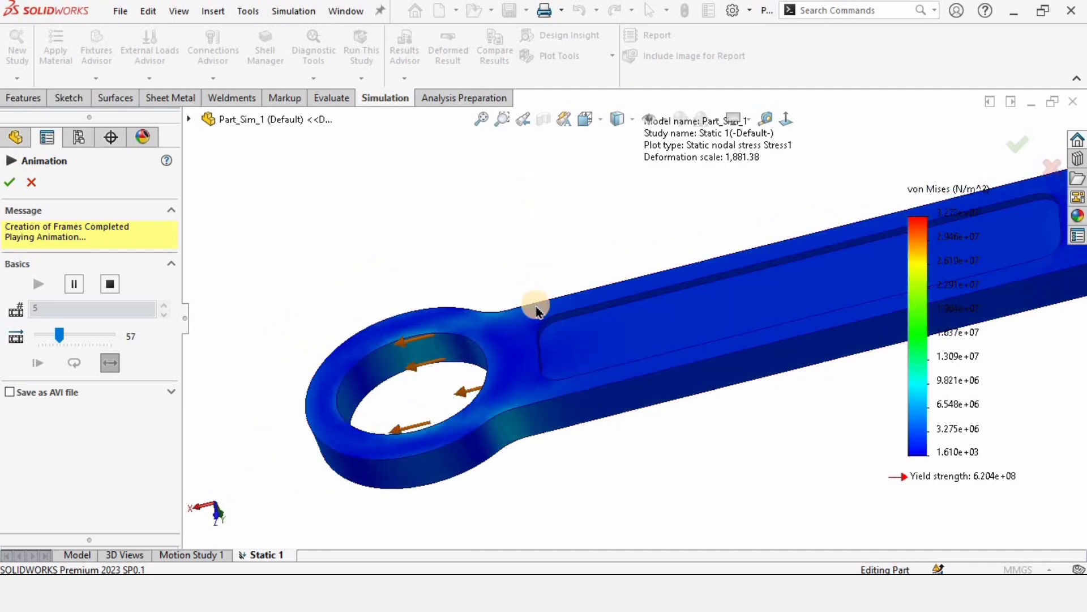
pyautogui.moveTo(529, 306); pyautogui.dragTo(560, 563, button='middle')
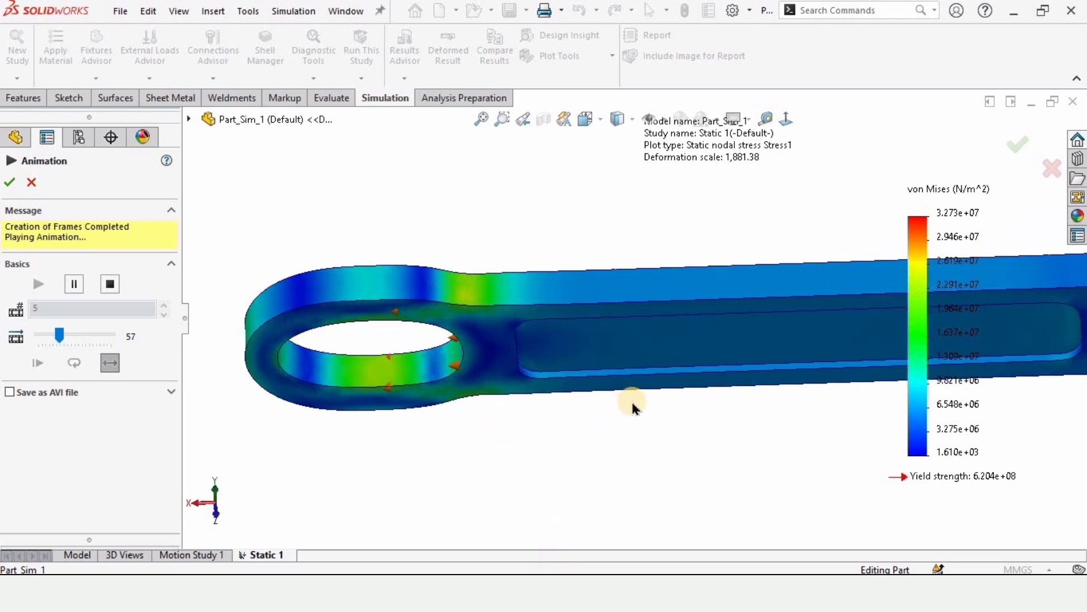
pyautogui.scroll(3, 636, 405)
pyautogui.click(31, 182)
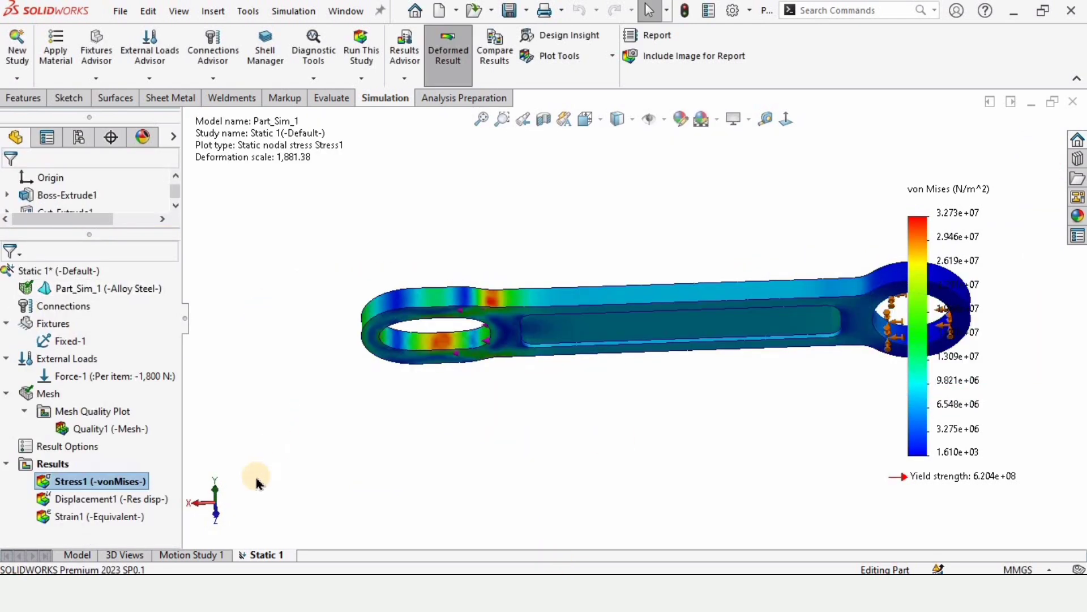
# Show the resultant displacement plot of the link.
pyautogui.click(88, 501)
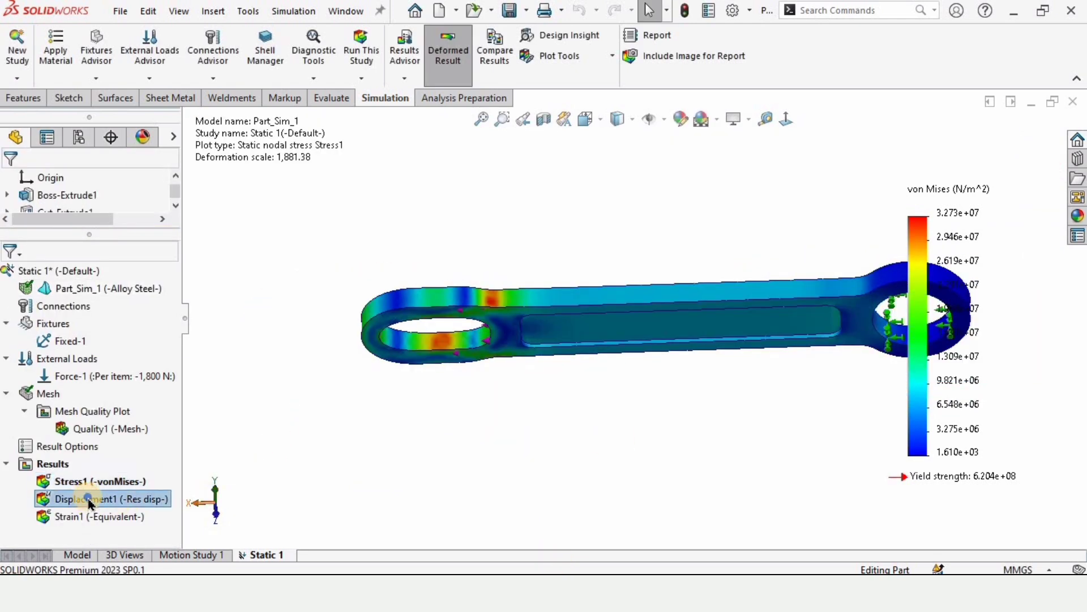
pyautogui.rightClick(88, 501)
pyautogui.click(116, 371)
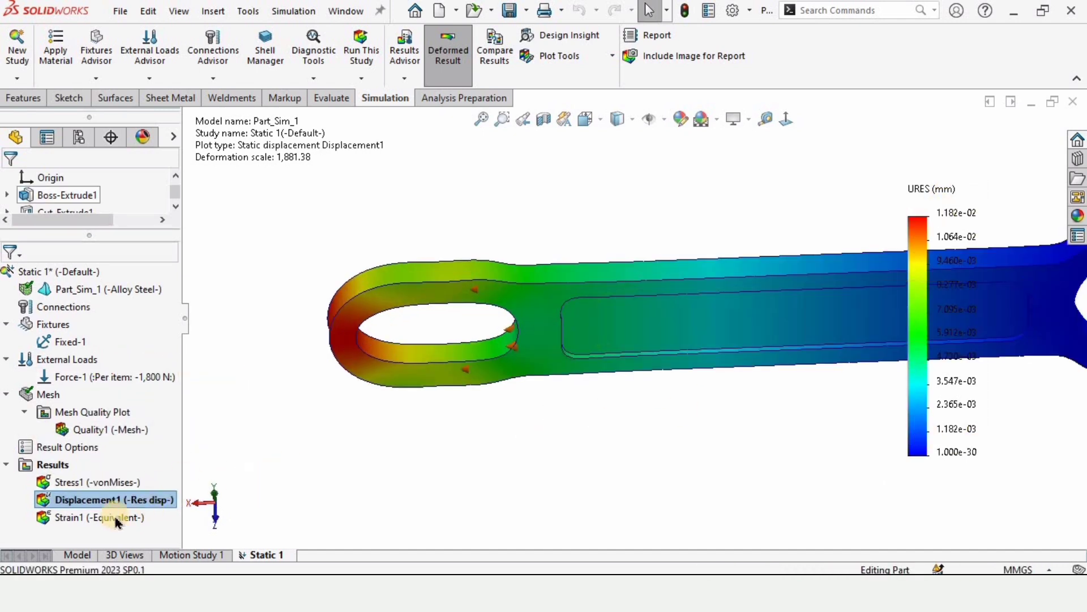
# Show the equivalent strain plot and play its animation to examine the strain around the loaded ring.
pyautogui.rightClick(101, 522)
pyautogui.click(130, 393)
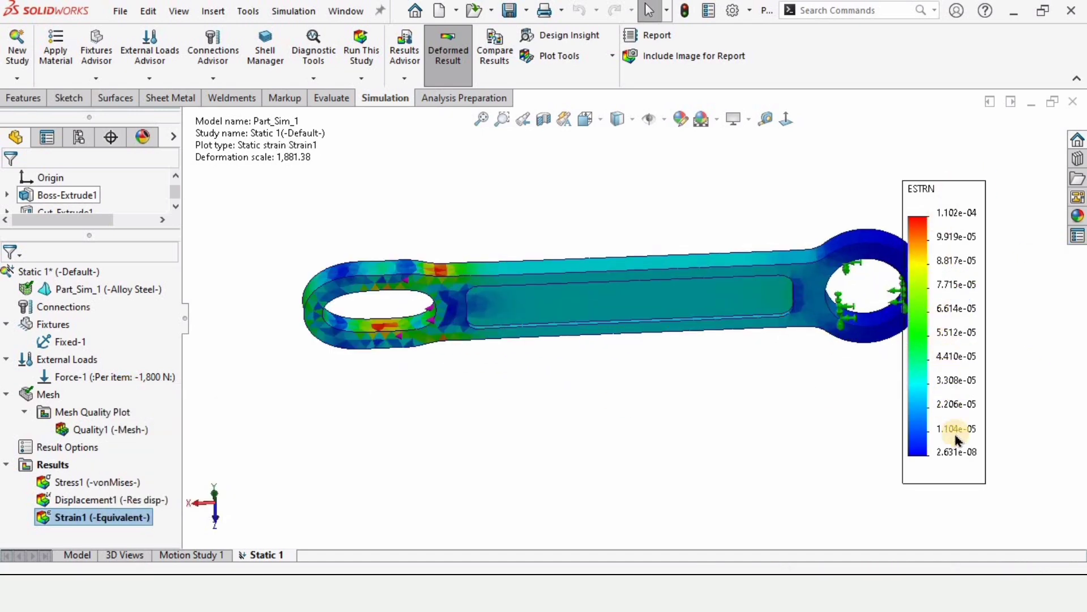
pyautogui.rightClick(102, 521)
pyautogui.click(143, 276)
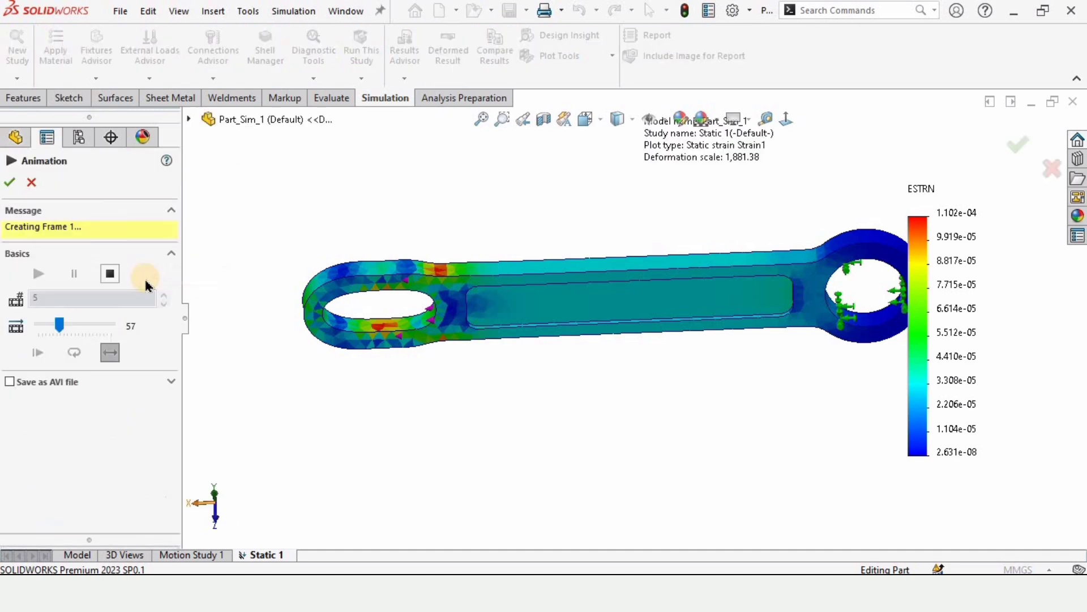
pyautogui.scroll(4, 468, 294)
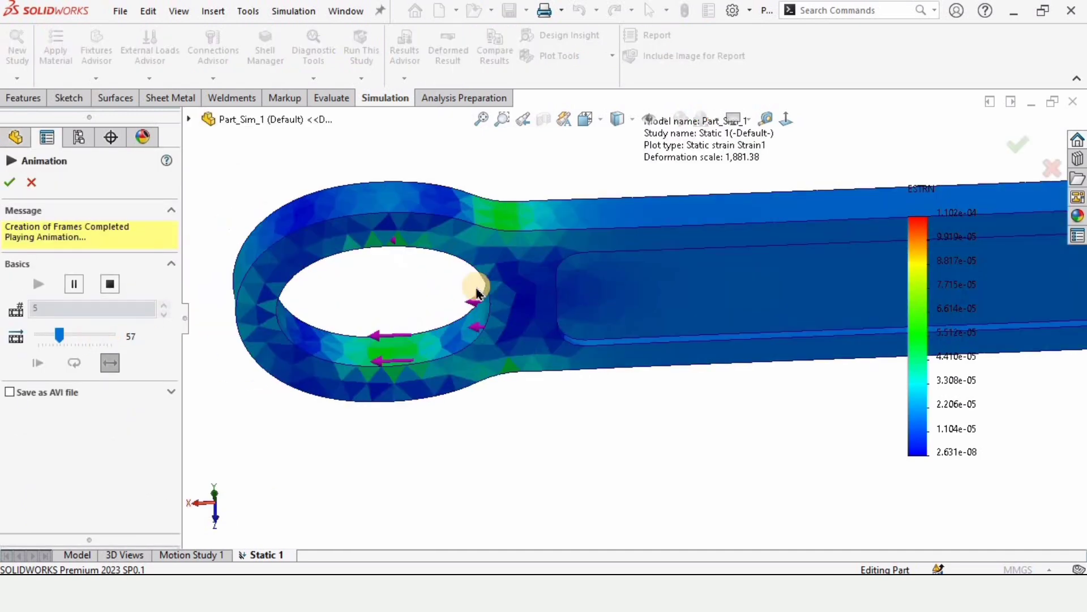
pyautogui.scroll(-5, 882, 332)
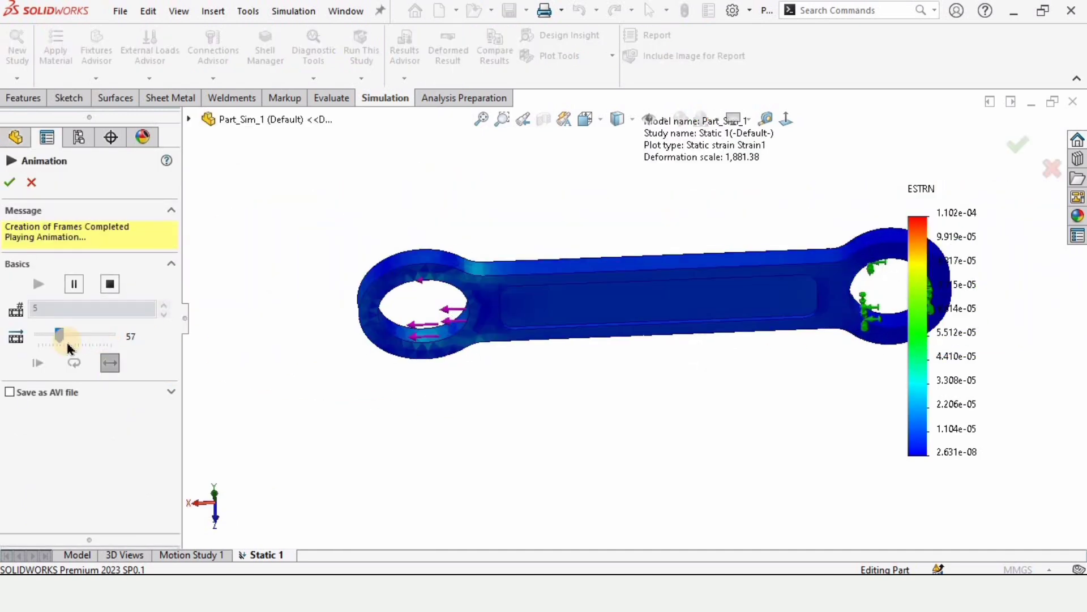
pyautogui.click(31, 183)
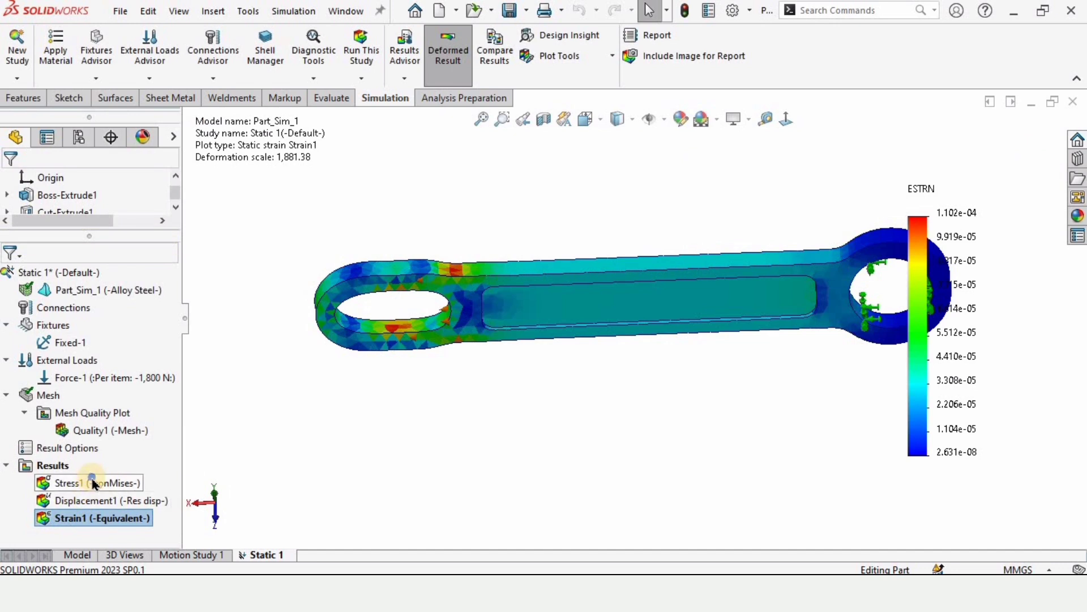
# Show the von Mises stress plot again and compare the stress regions along the link with the colour scale.
pyautogui.rightClick(93, 483)
pyautogui.click(101, 357)
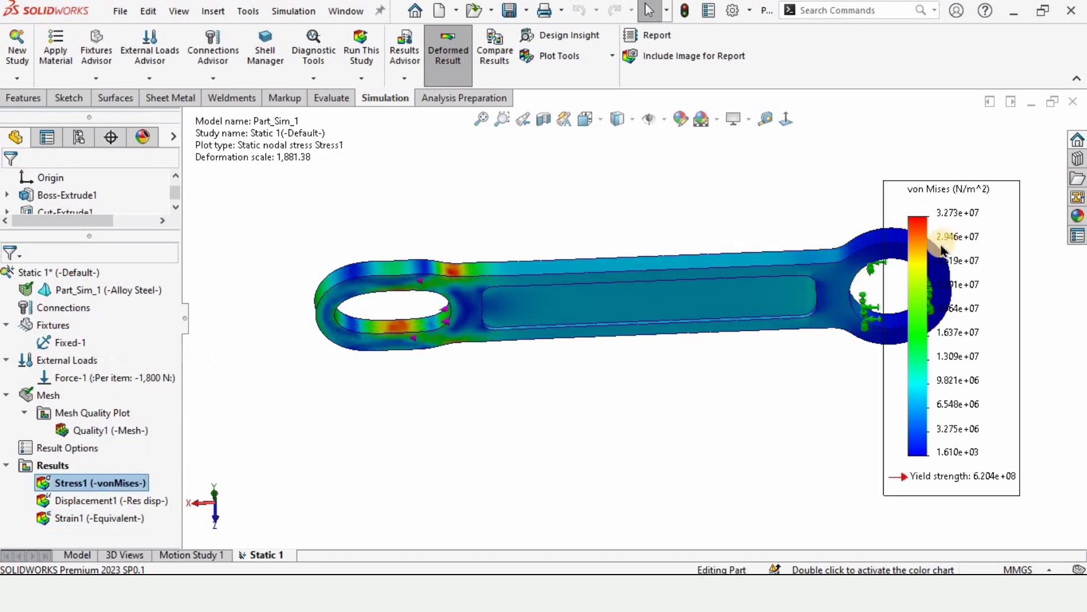
pyautogui.scroll(2, 942, 249)
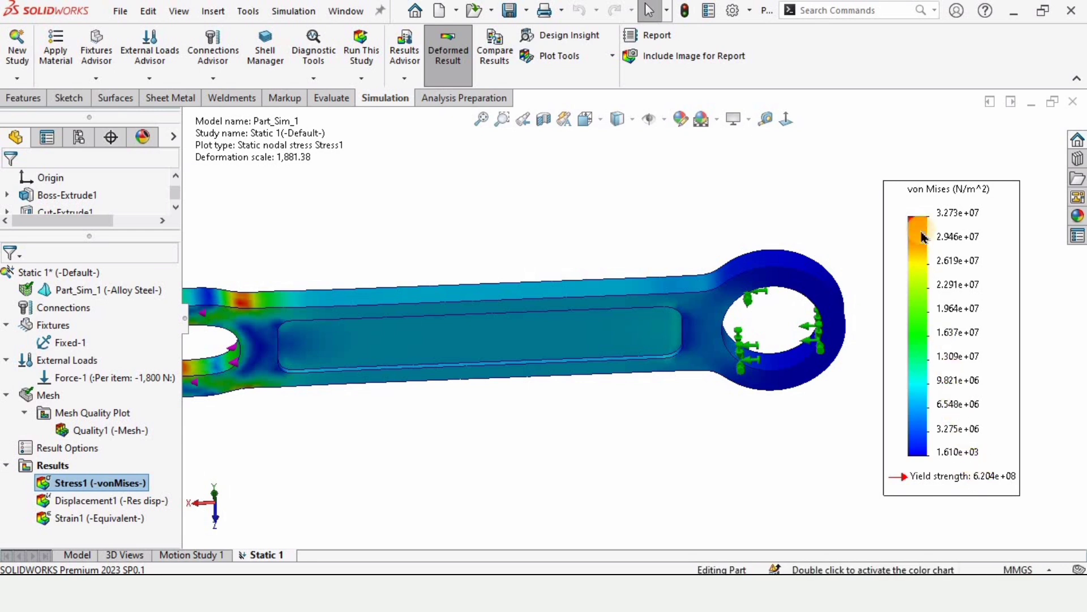
pyautogui.scroll(-3, 404, 362)
pyautogui.scroll(2, 440, 356)
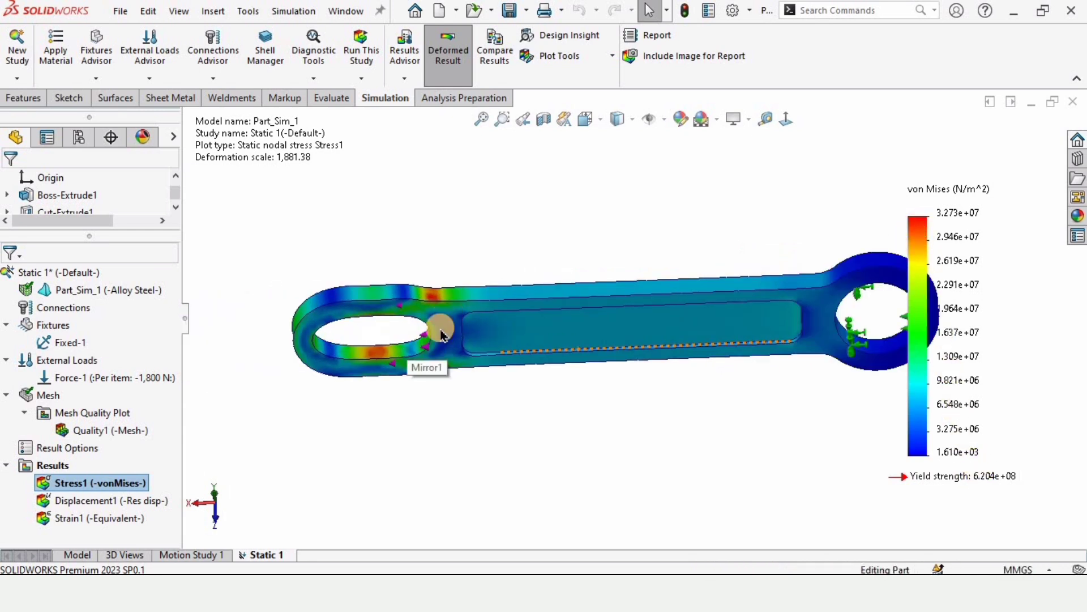
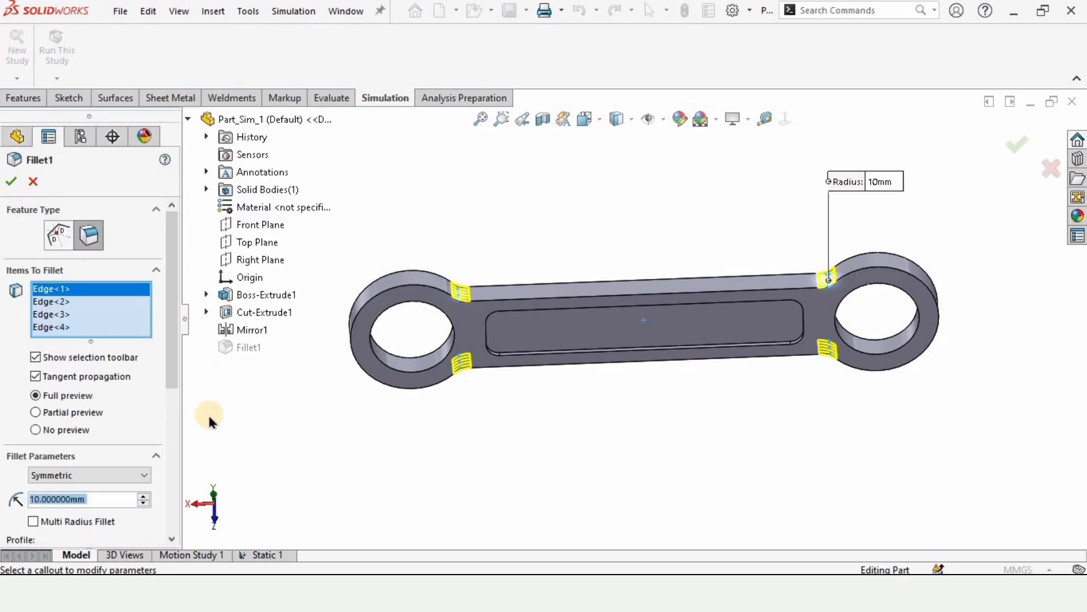
# Set the radius of the fillet on the four edges where the bar meets the rings to 20 mm.
pyautogui.click(144, 496)
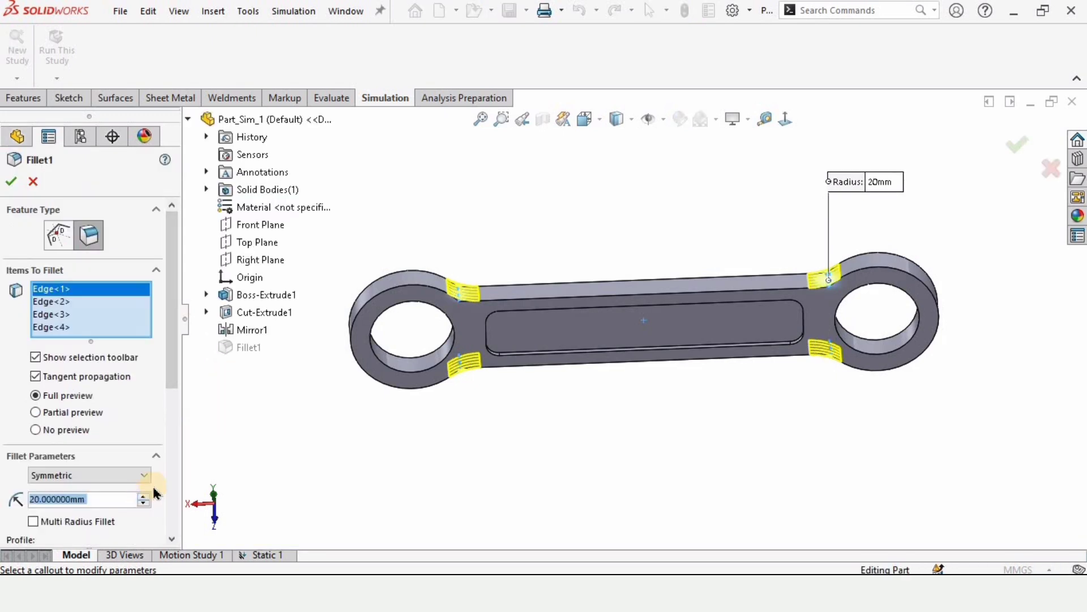
pyautogui.scroll(-3, 459, 280)
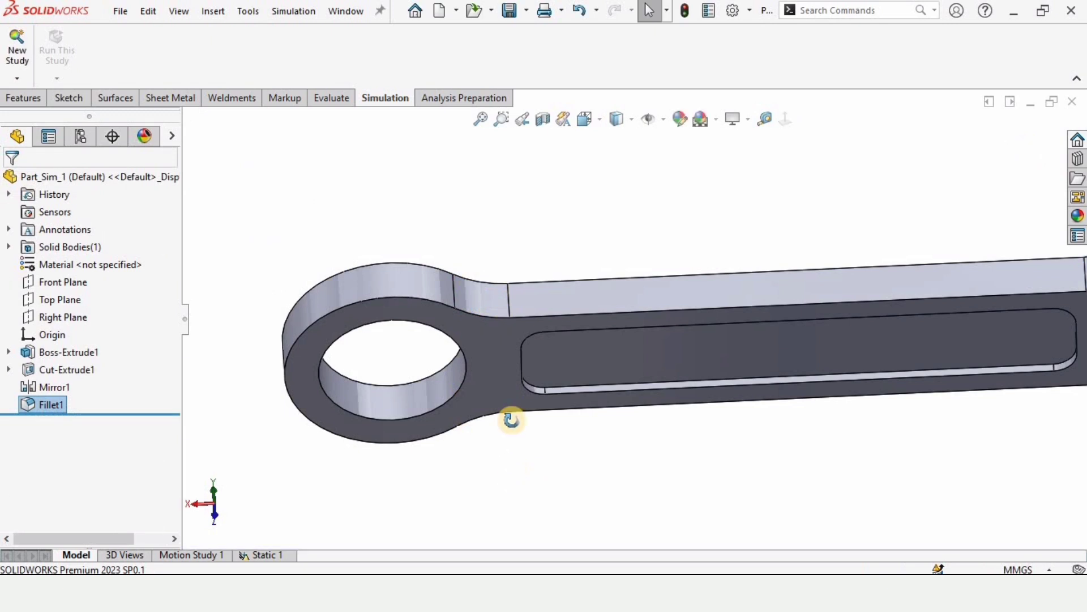
pyautogui.press('z')
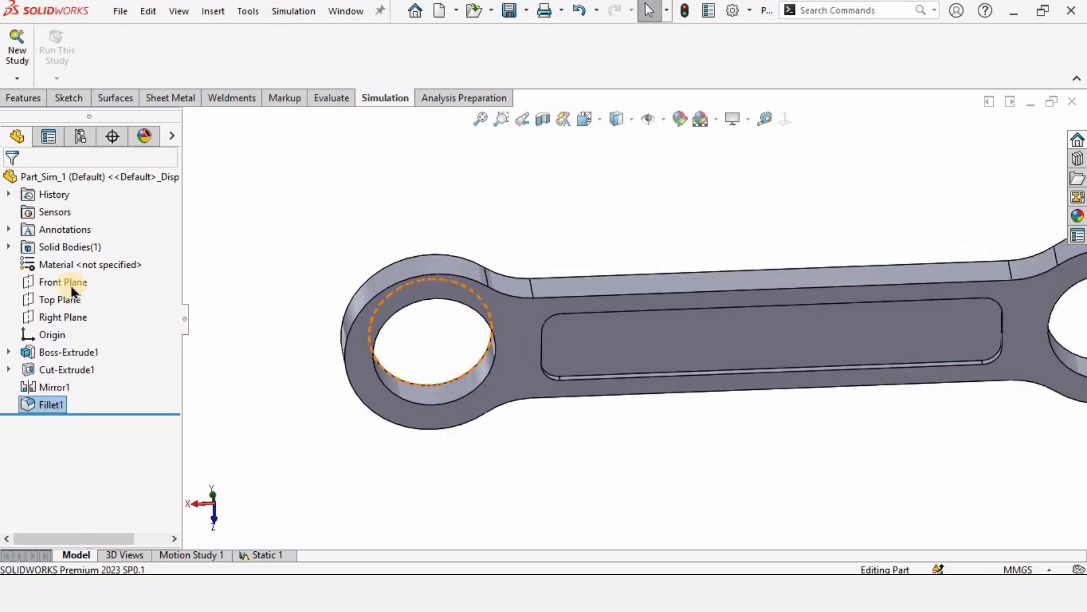
# Double the mid-plane extrusion depth of the link's base body.
pyautogui.click(62, 353)
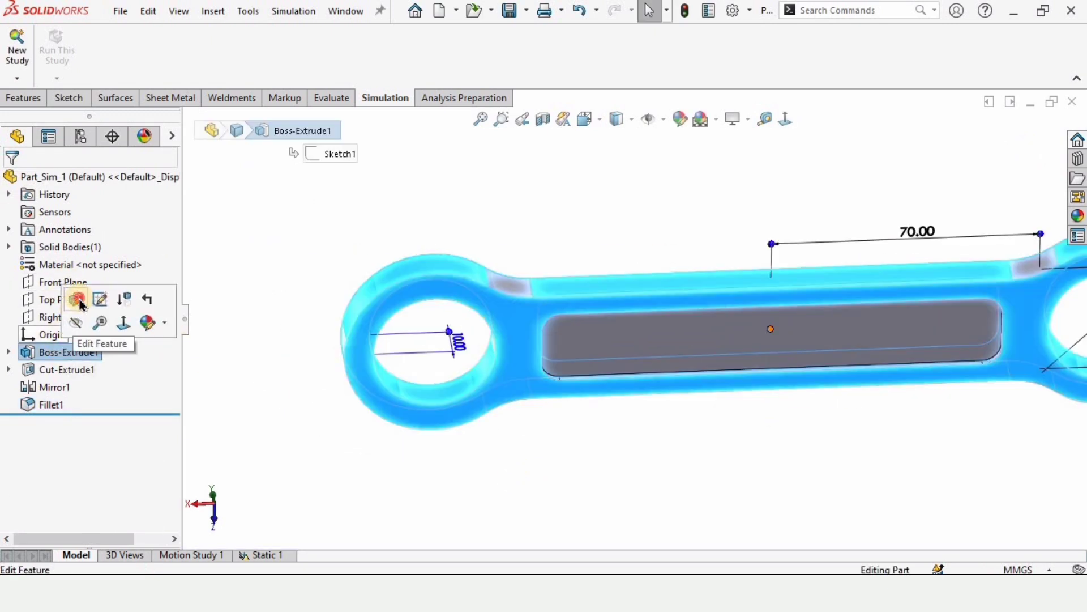
pyautogui.click(78, 297)
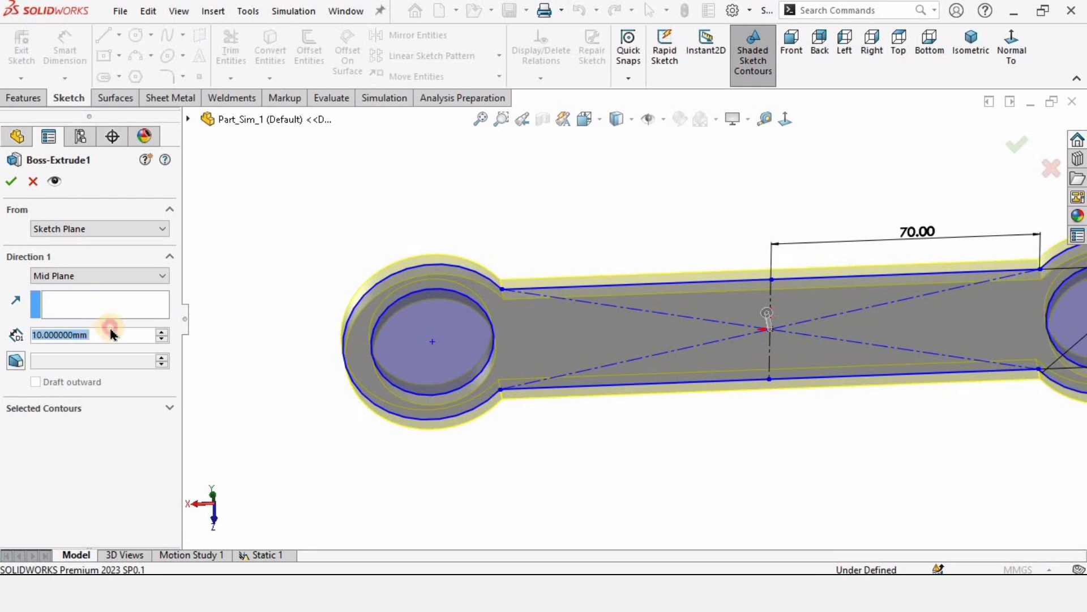
pyautogui.click(162, 332)
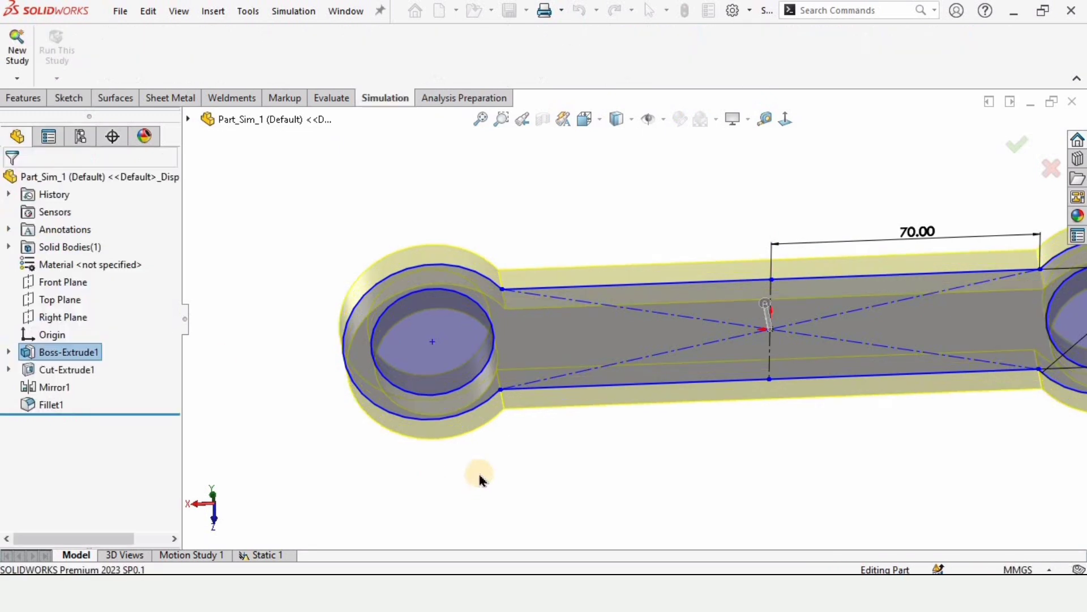
pyautogui.scroll(3, 672, 354)
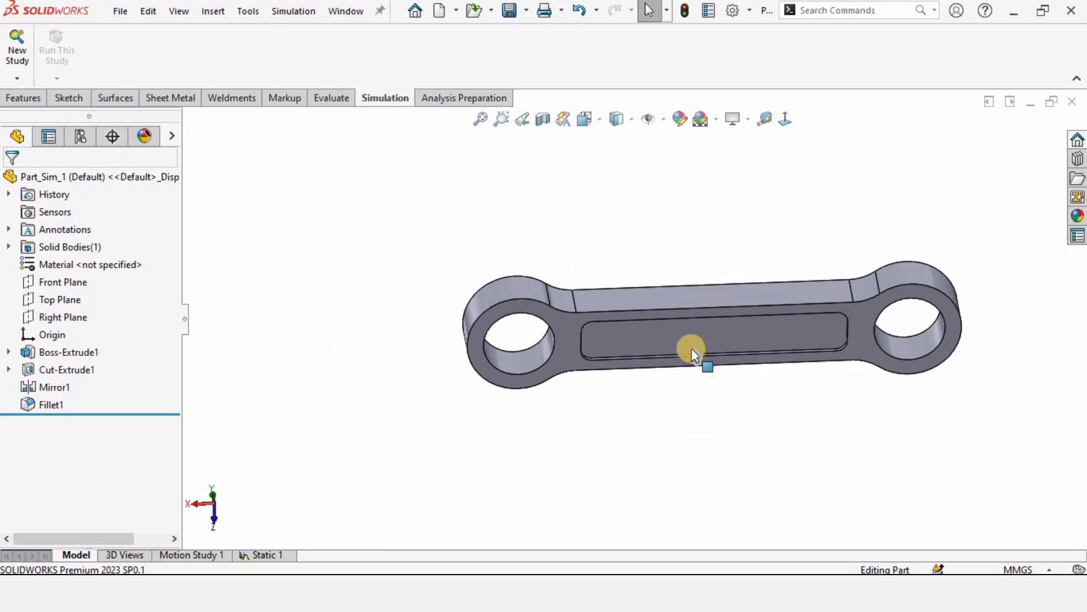
pyautogui.scroll(-2, 692, 347)
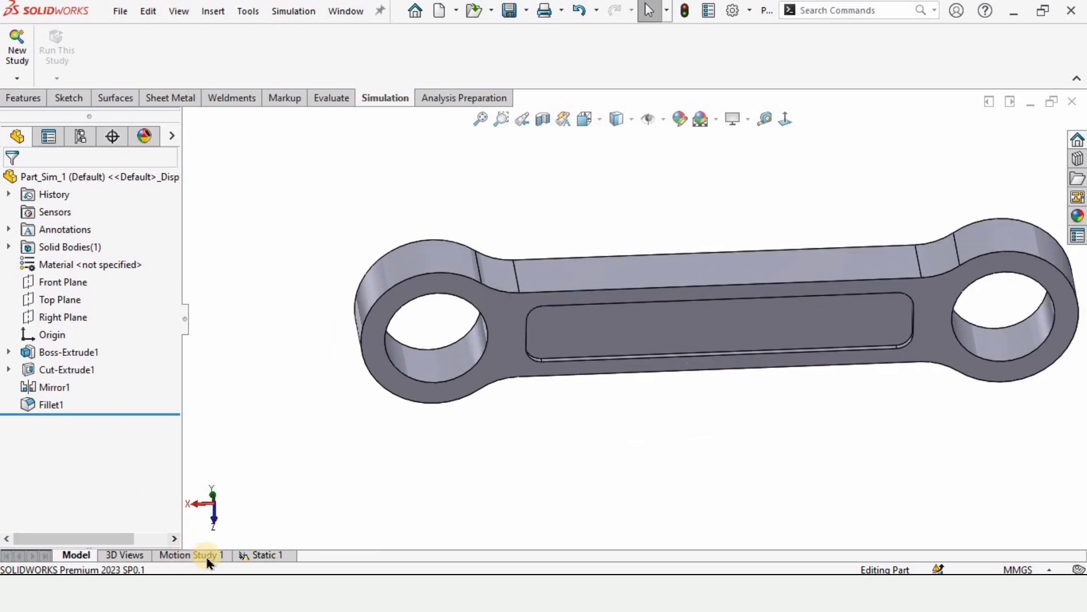
# Rerun the Static 1 study on the thickened link and animate its von Mises stress plot around the loaded ring.
pyautogui.click(261, 556)
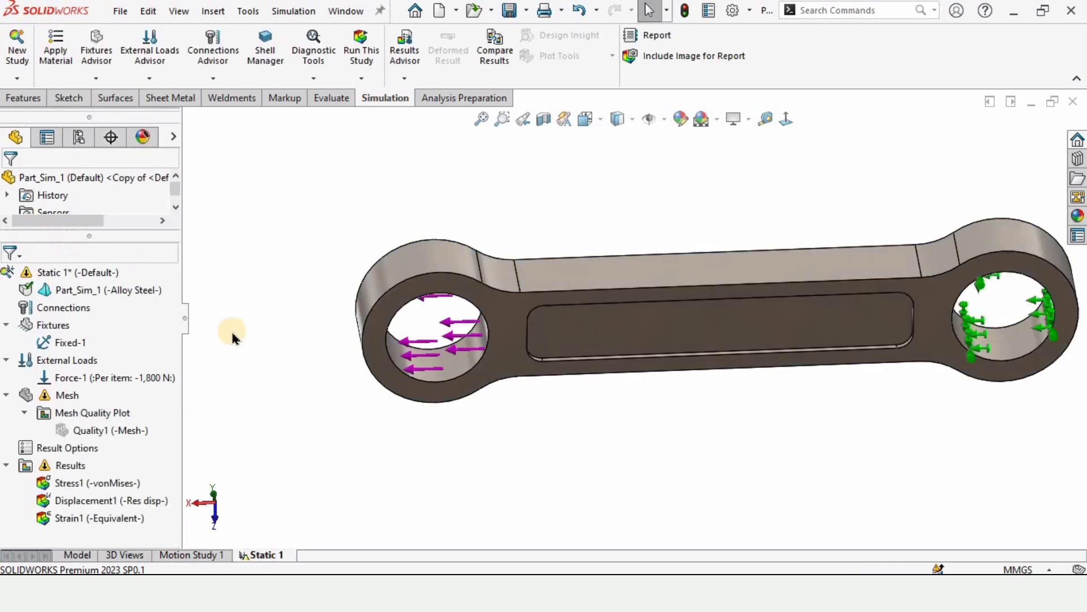
pyautogui.click(360, 48)
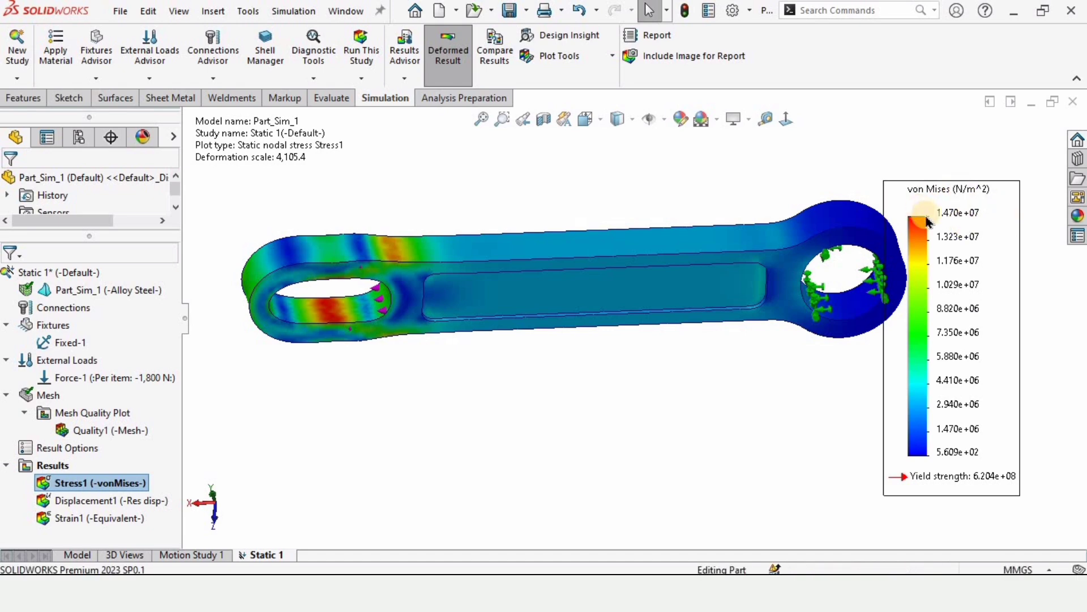
pyautogui.rightClick(82, 484)
pyautogui.click(125, 220)
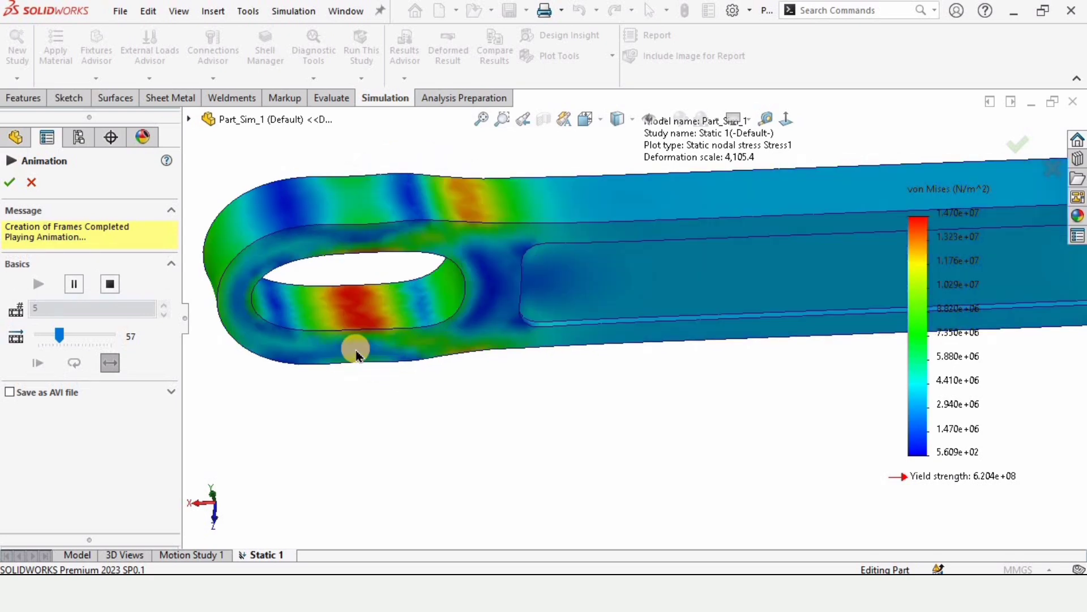
pyautogui.press('Escape')
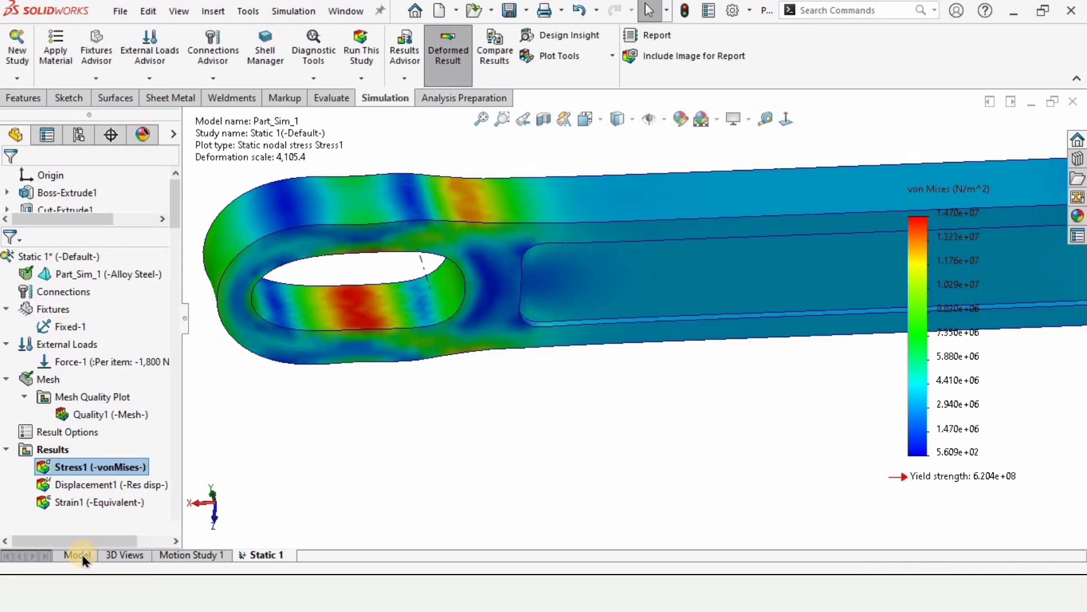
# Set the ring hole diameter in the base extrusion's sketch to 25 mm and rebuild the link.
pyautogui.click(77, 555)
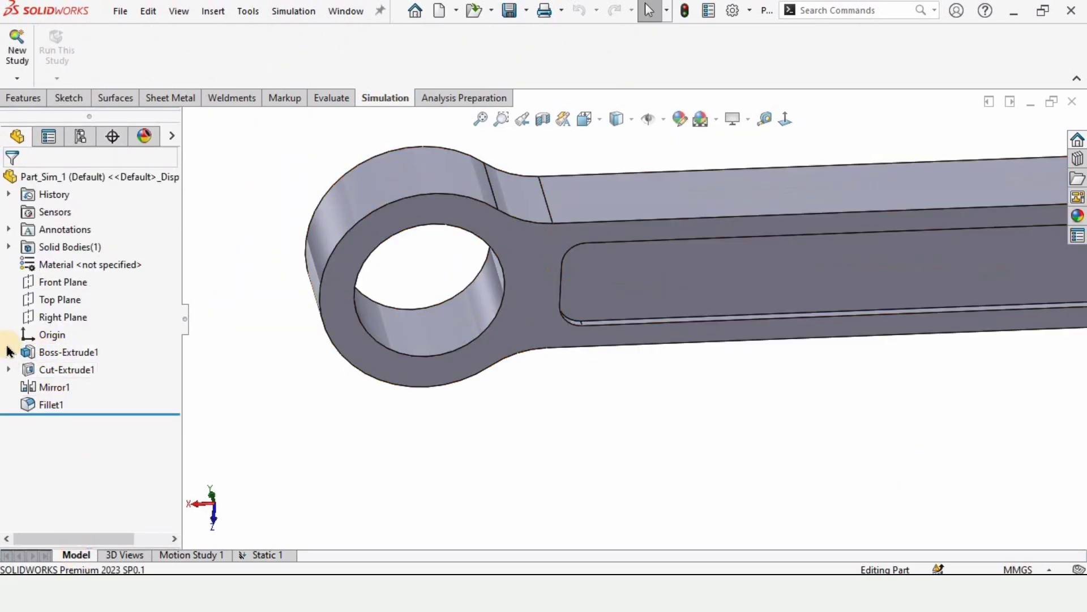
pyautogui.click(25, 354)
pyautogui.click(85, 370)
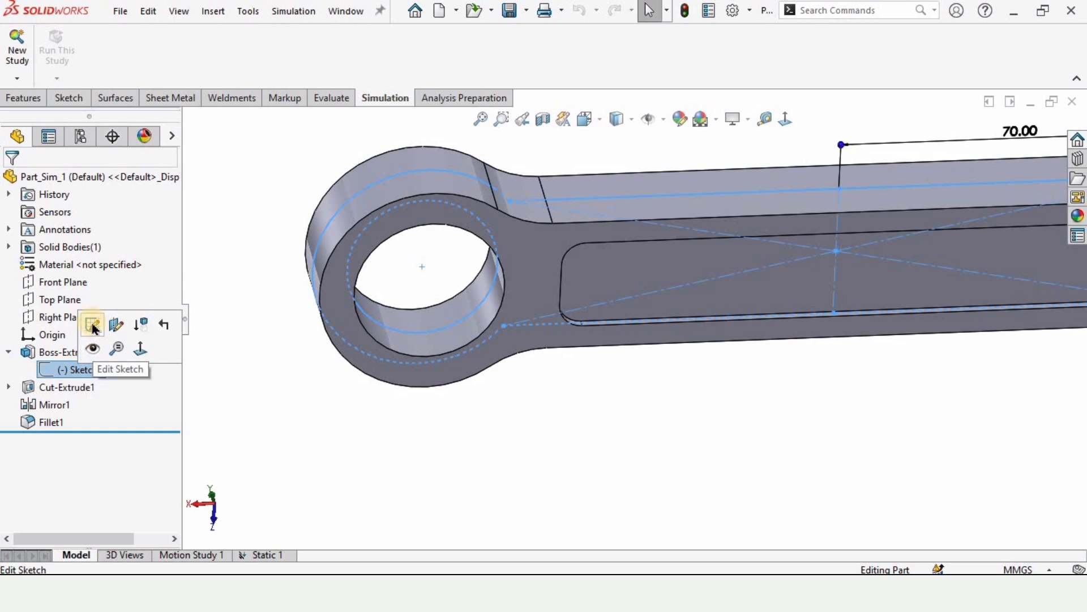
pyautogui.click(93, 326)
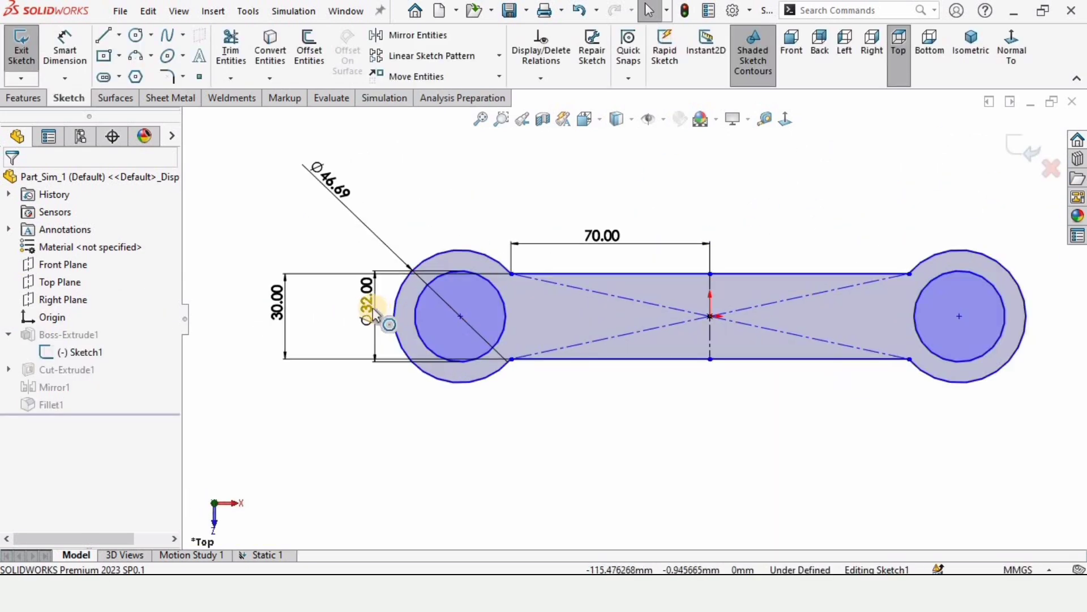
pyautogui.doubleClick(366, 295)
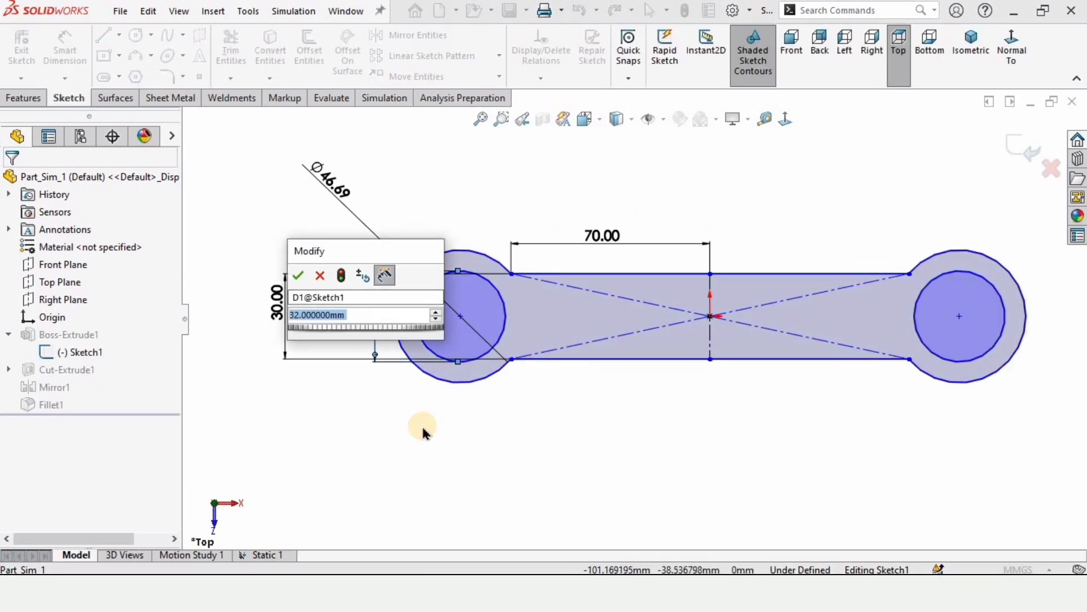
pyautogui.write('25')
pyautogui.press('Return')
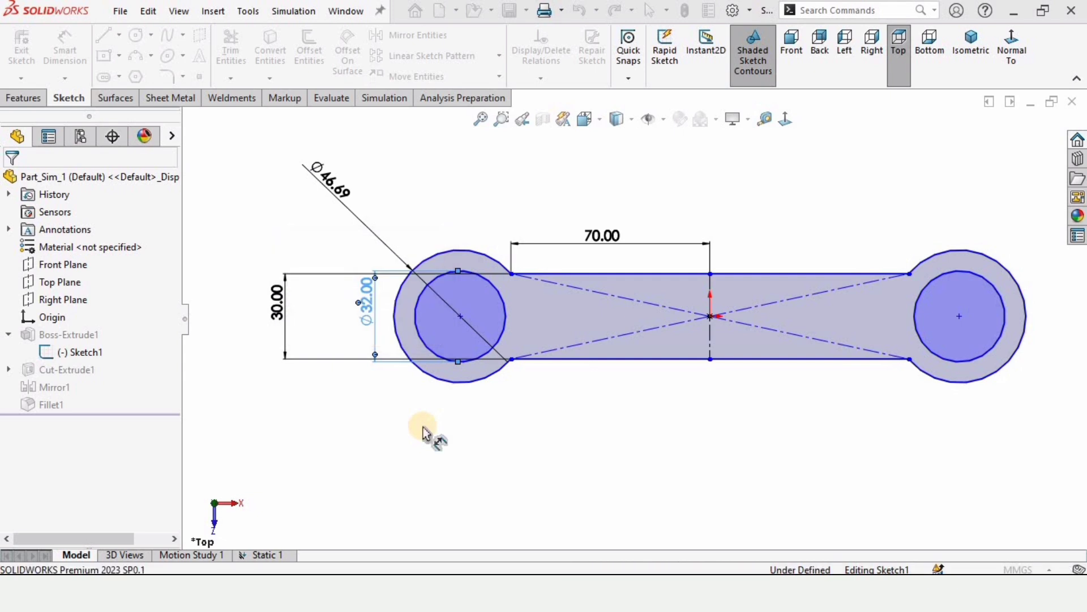
pyautogui.press('Escape')
pyautogui.click(1024, 152)
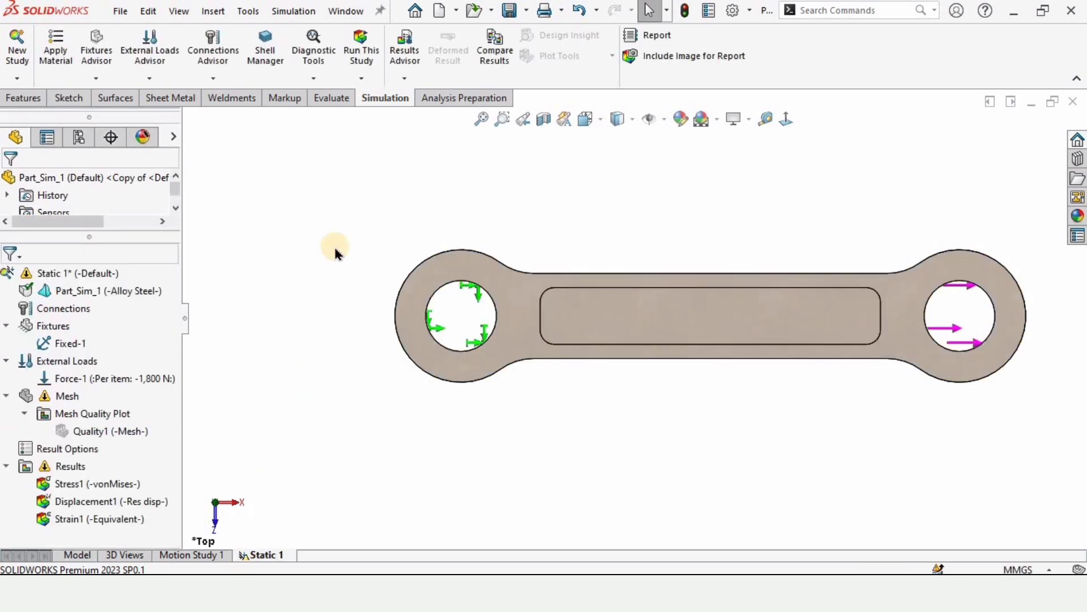
# Rerun the Static 1 study with the smaller ring holes and examine the animated von Mises stress plot.
pyautogui.click(361, 55)
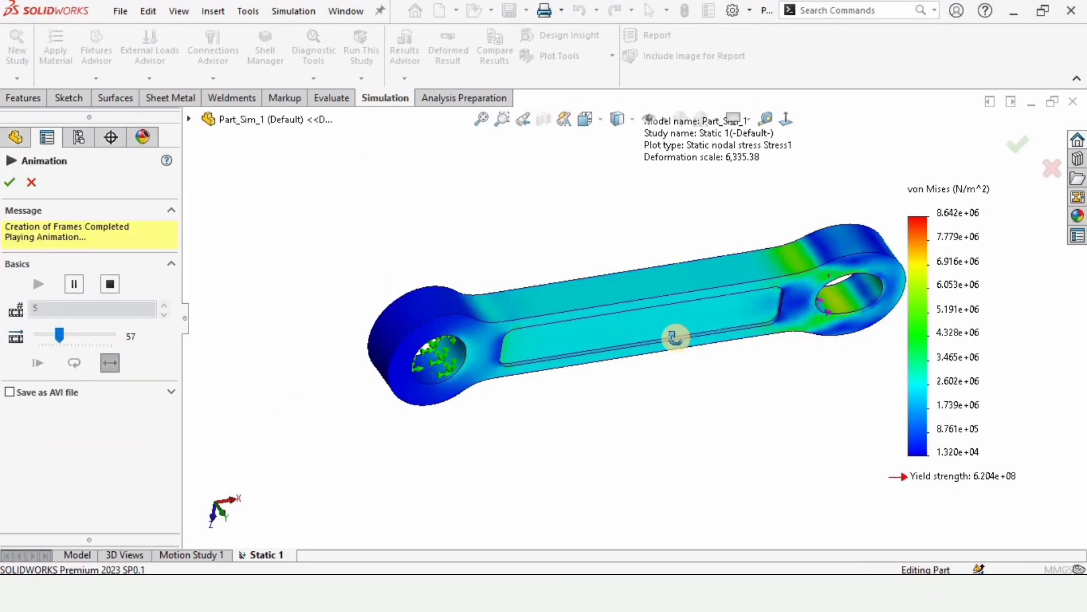
pyautogui.scroll(-10, 489, 316)
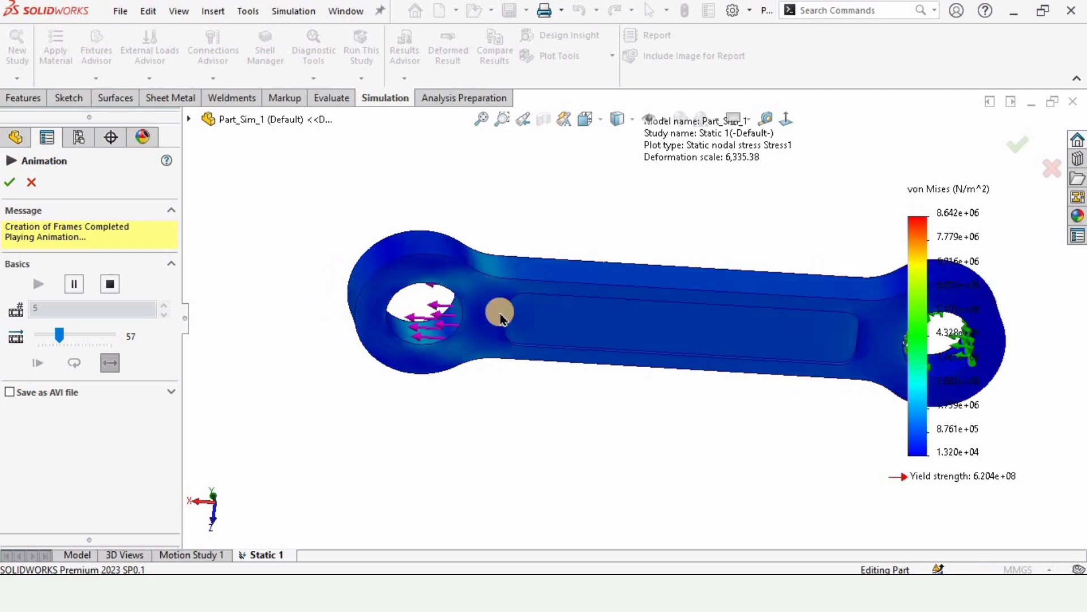
pyautogui.scroll(10, 638, 305)
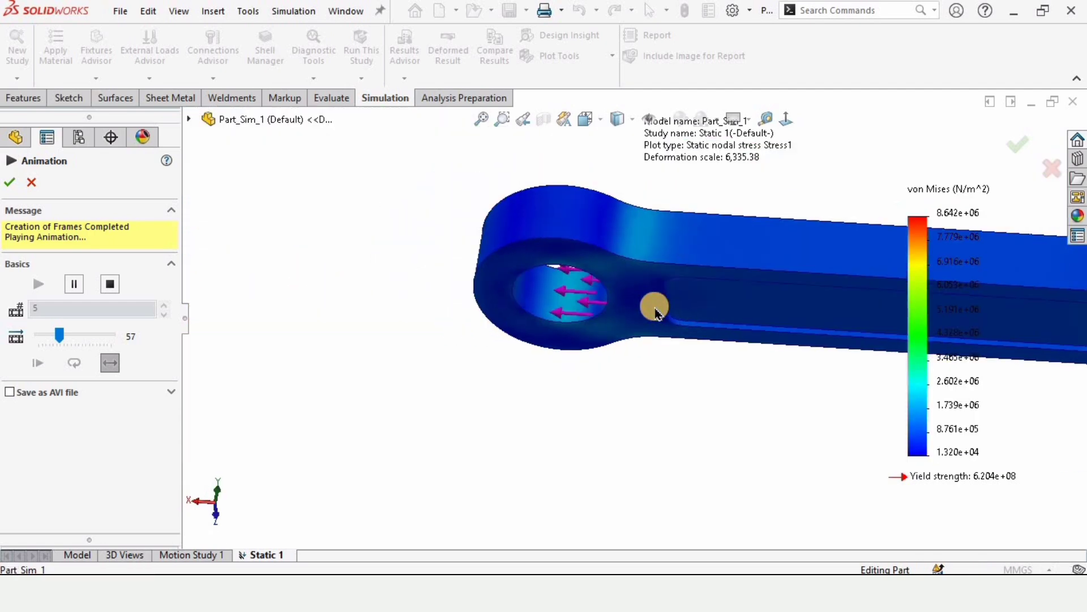